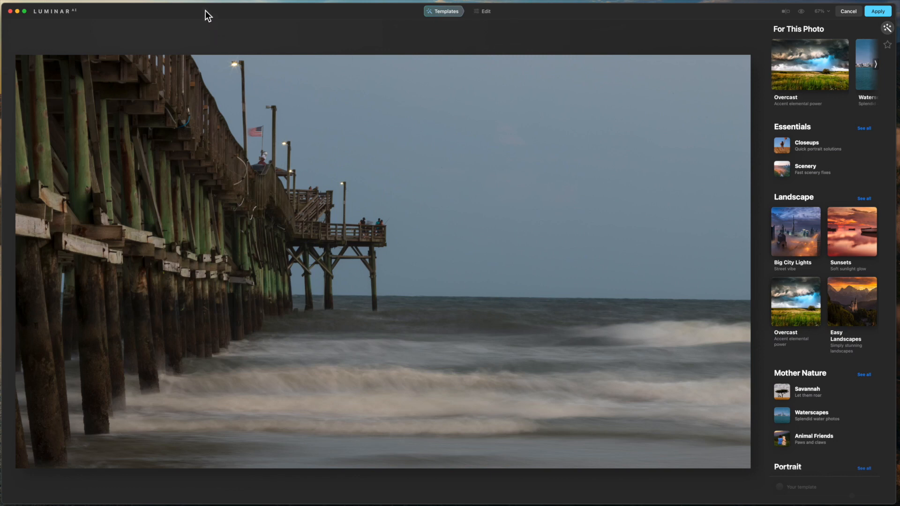
Check which templates the Overcast collection suggested for this photo contains, and return to the template overview
mouse_move(590, 3)
left_click(808, 60)
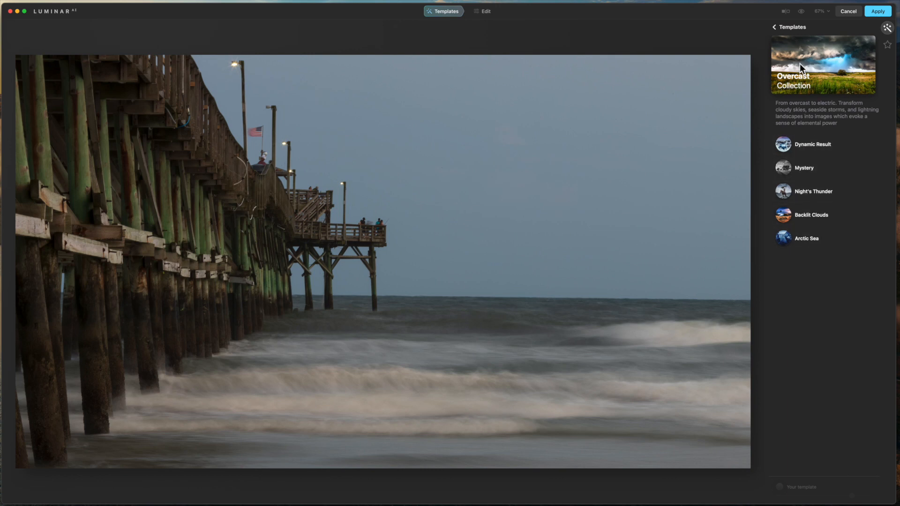
left_click(775, 27)
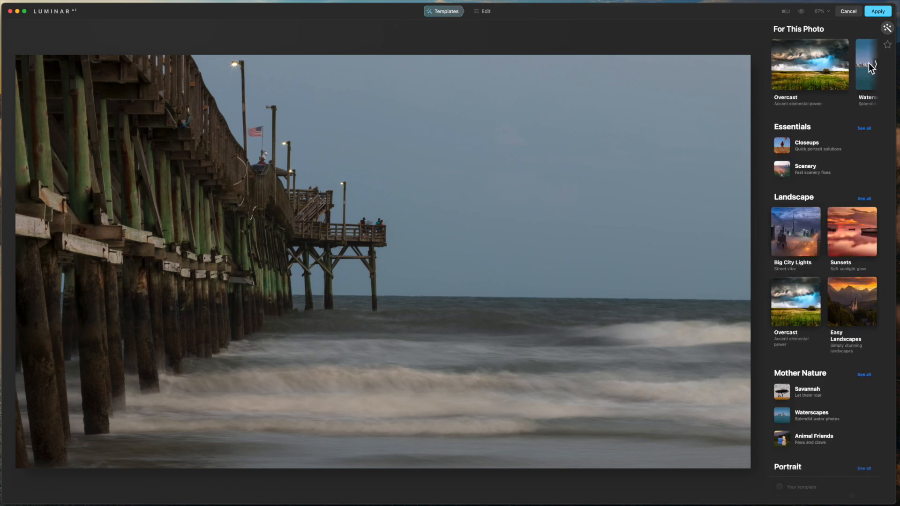
Try all six templates of the suggested Waterscapes collection on the pier photo, from Deadly Reef to Deep Focus, and reset the adjustments
left_click(875, 64)
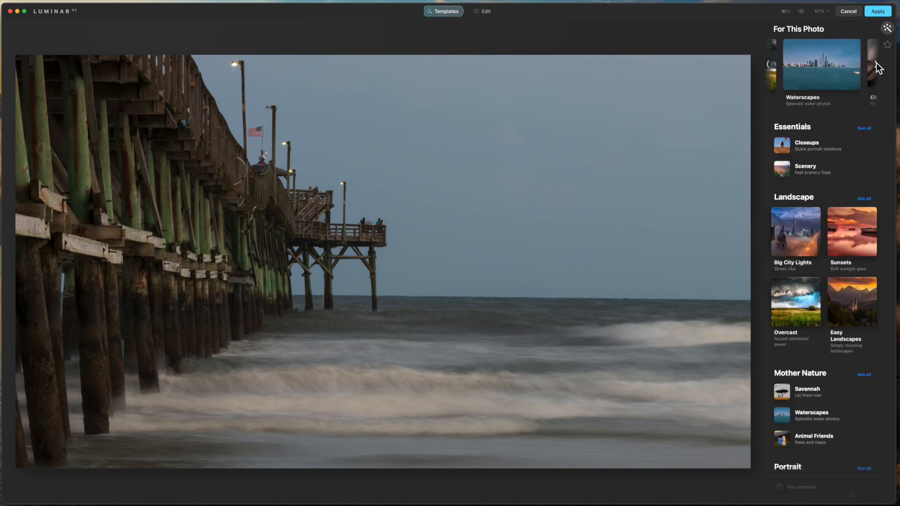
left_click(821, 69)
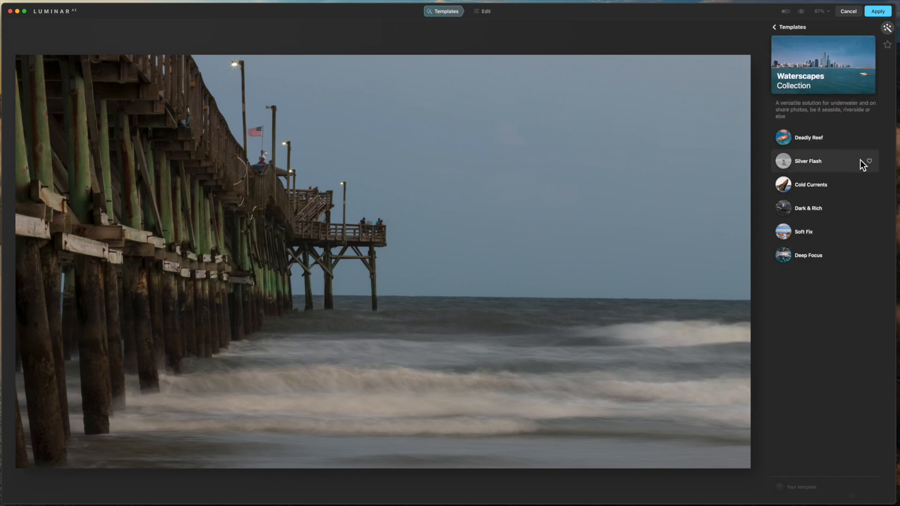
left_click(783, 139)
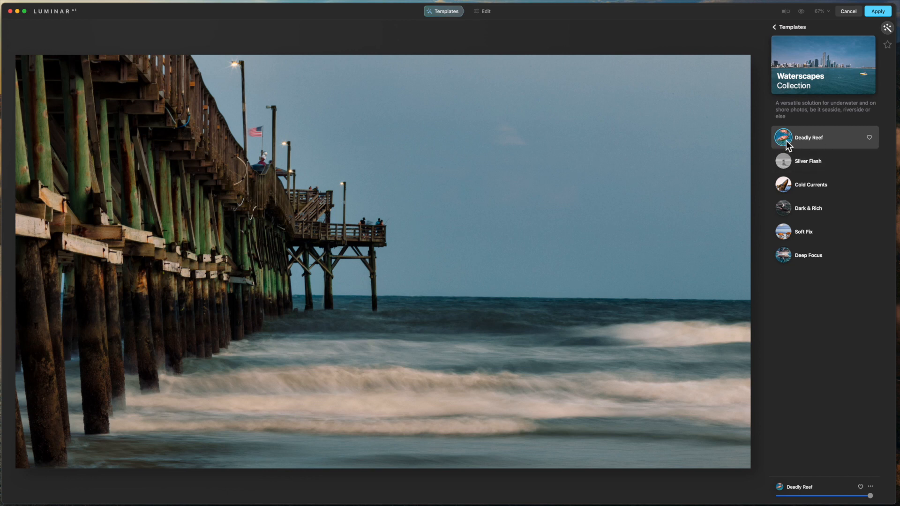
left_click(792, 161)
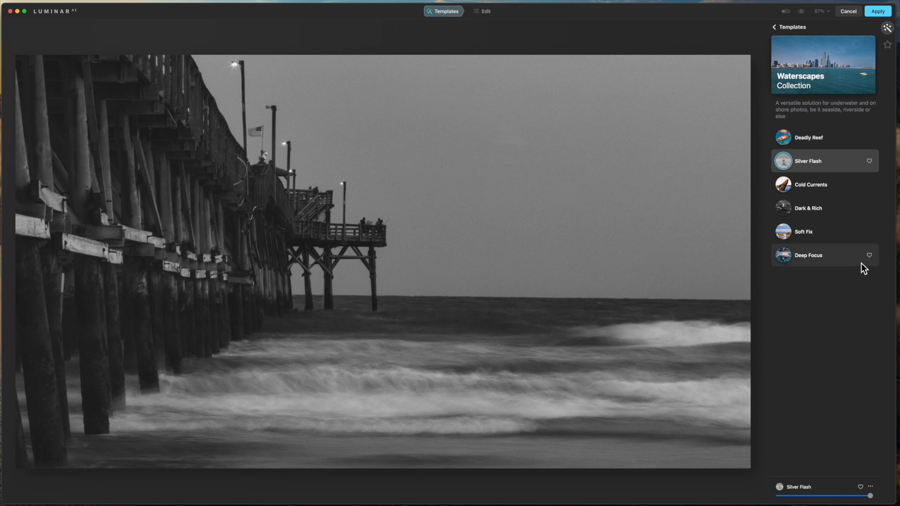
left_click(796, 186)
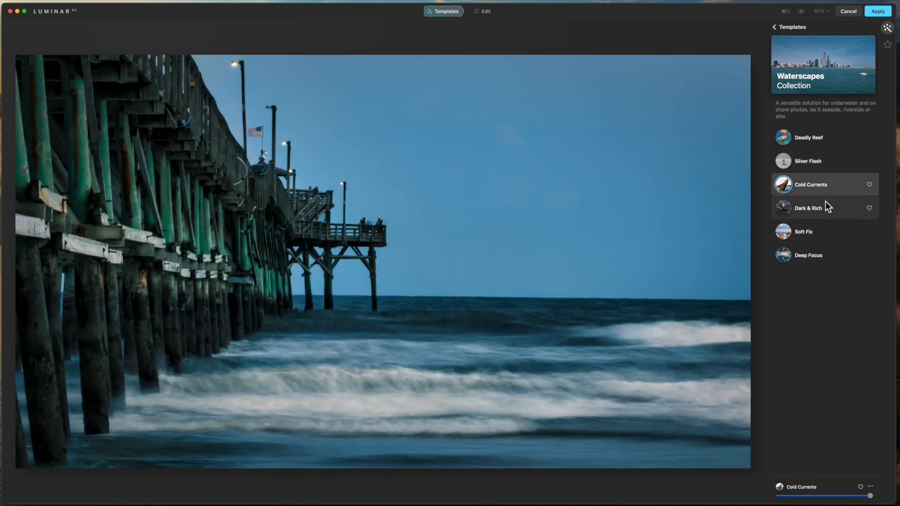
left_click(807, 206)
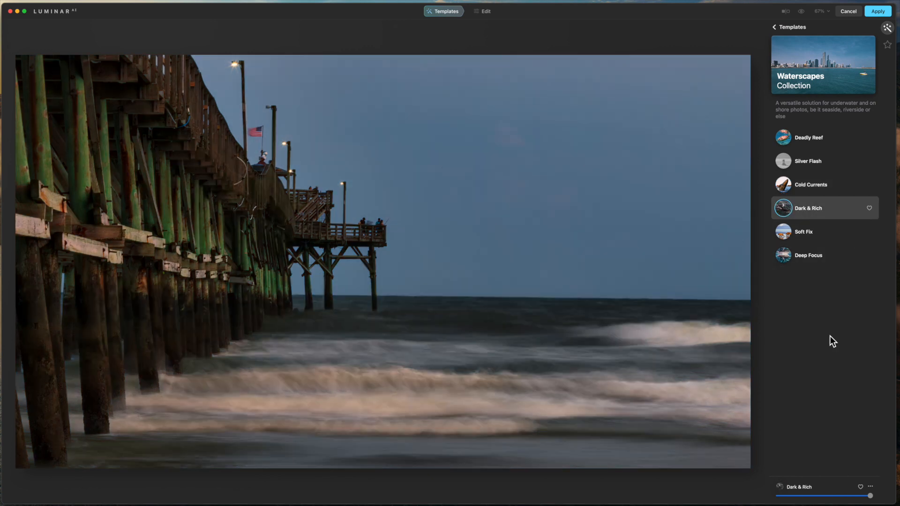
left_click(793, 232)
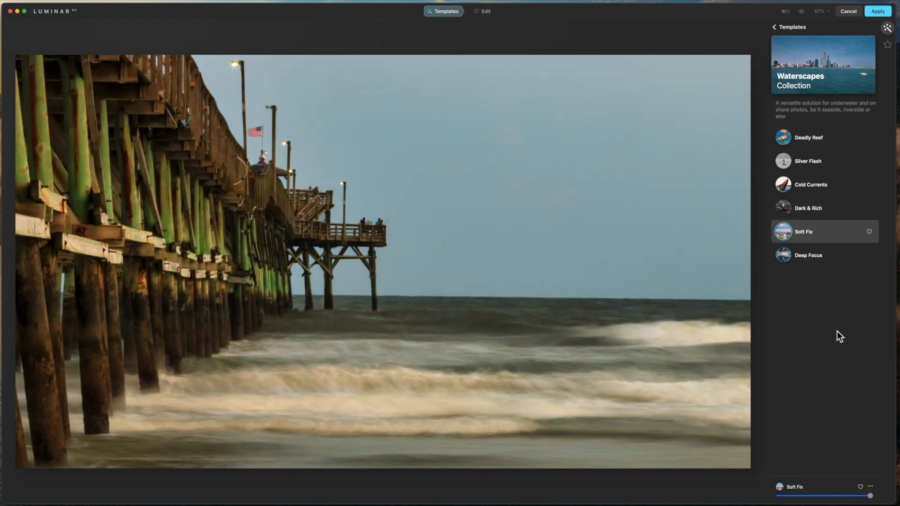
left_click(784, 254)
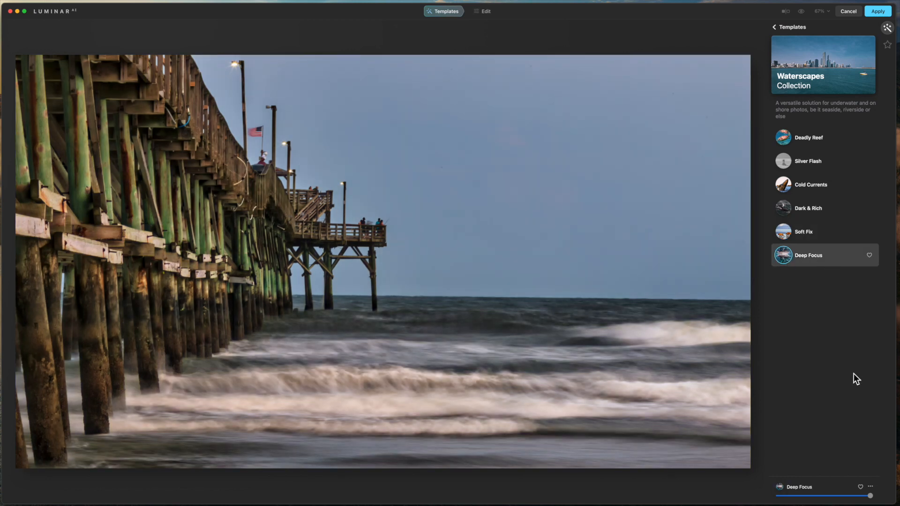
left_click(870, 487)
left_click(873, 484)
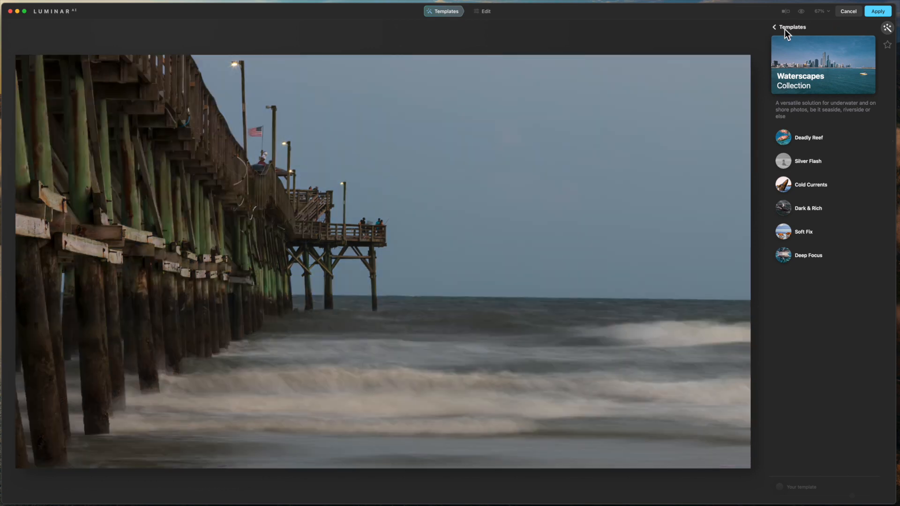
Return to the template overview and browse the other collections suggested for this photo
left_click(774, 27)
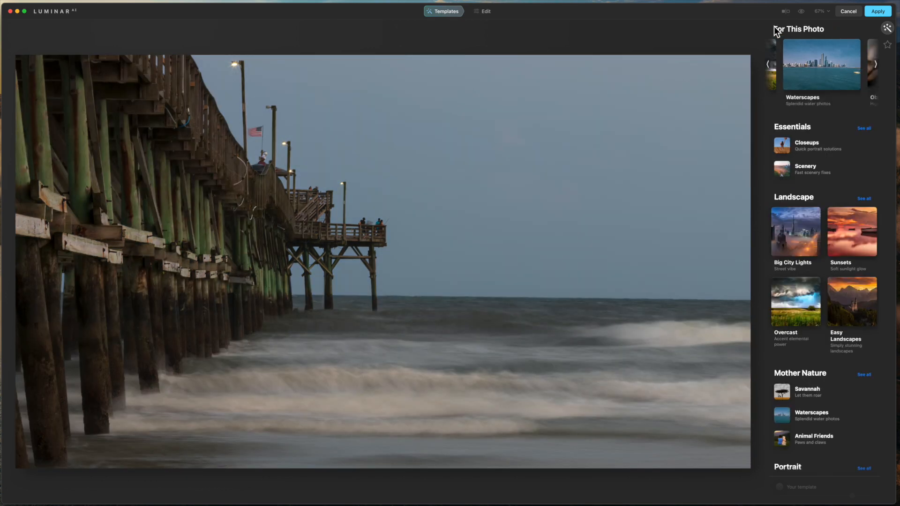
left_click(876, 65)
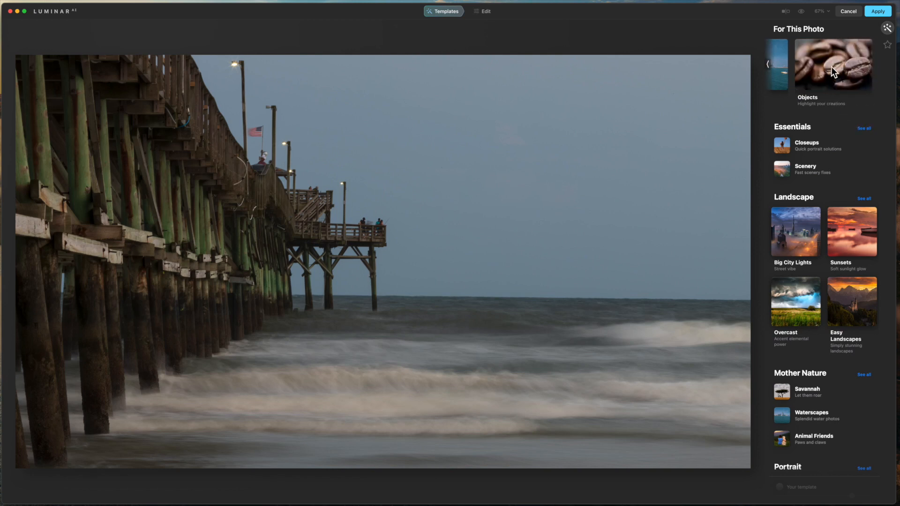
scroll(831, 67, "left", 5)
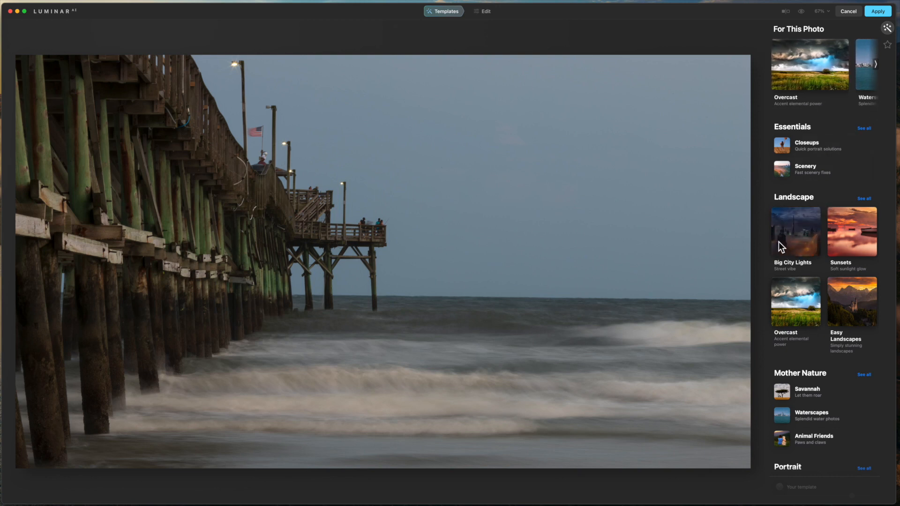
Try all five Big City Lights templates on the pier photo, from Frosty to Street Theater, and reset the adjustments
left_click(792, 236)
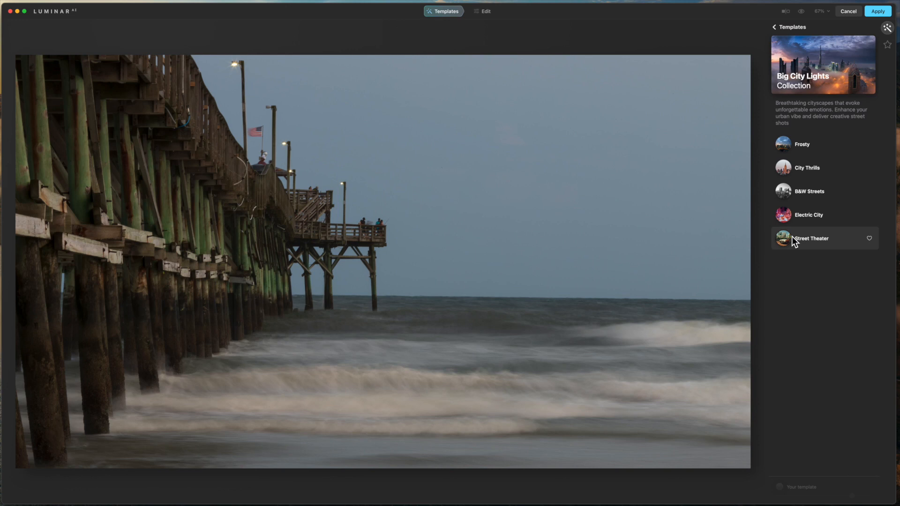
left_click(792, 145)
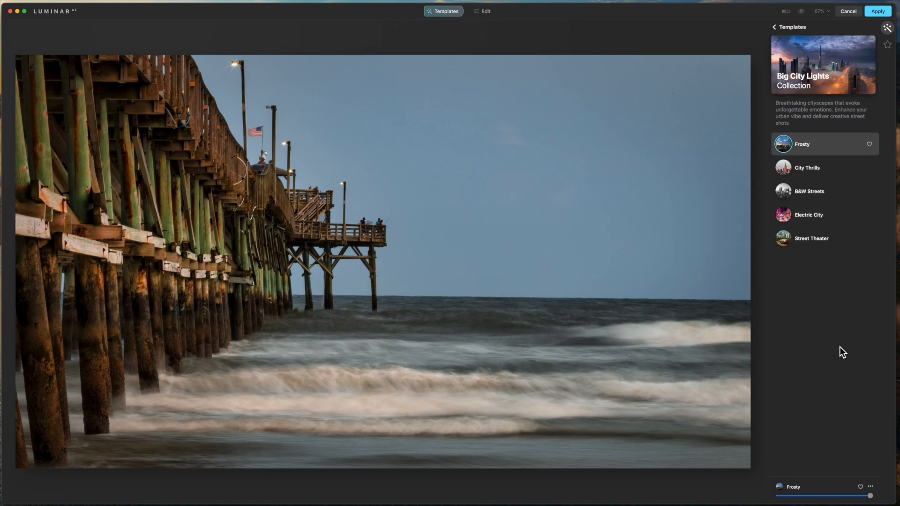
left_click(803, 166)
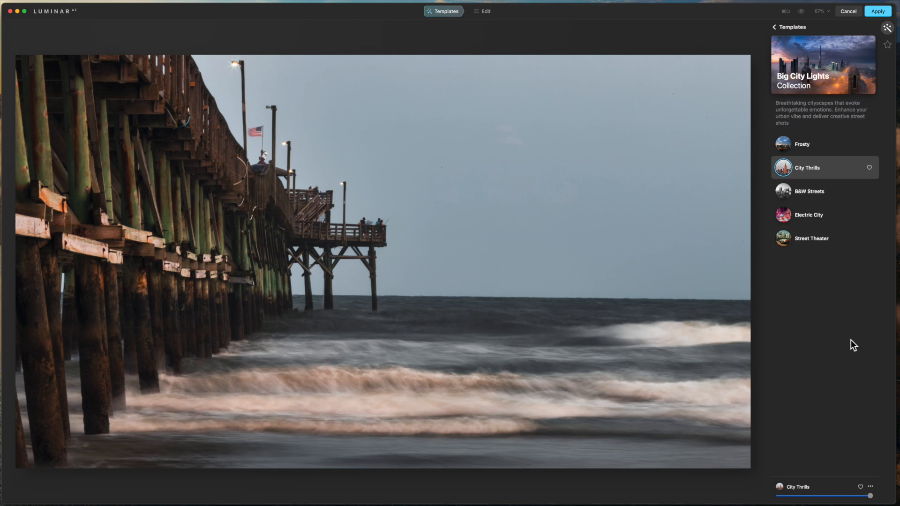
left_click(788, 194)
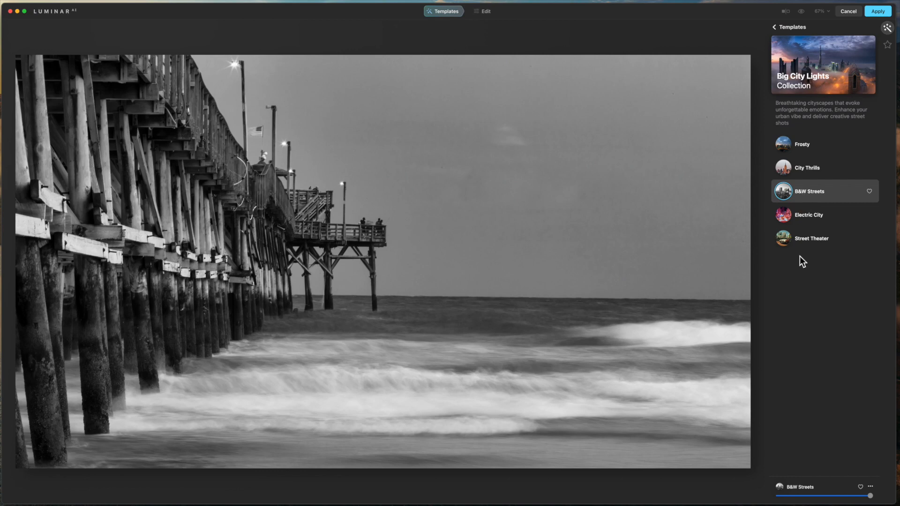
left_click(791, 216)
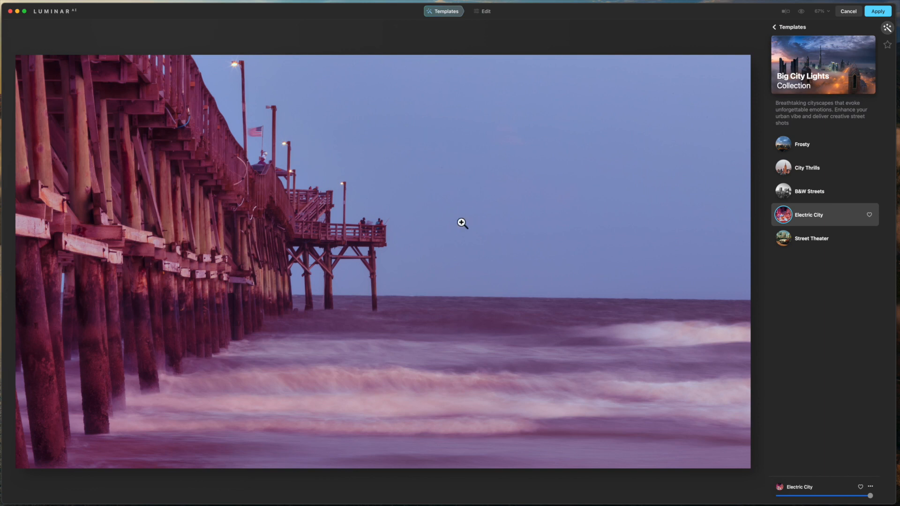
left_click(802, 238)
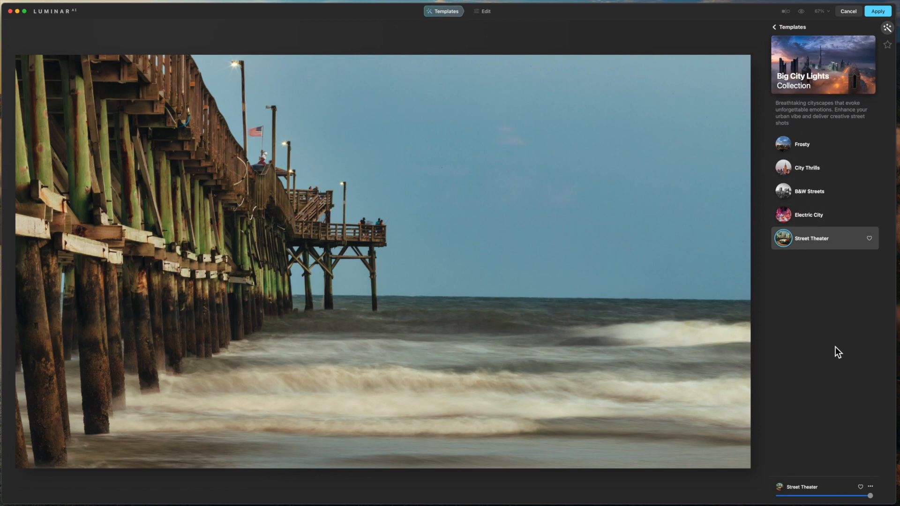
left_click(871, 487)
left_click(870, 484)
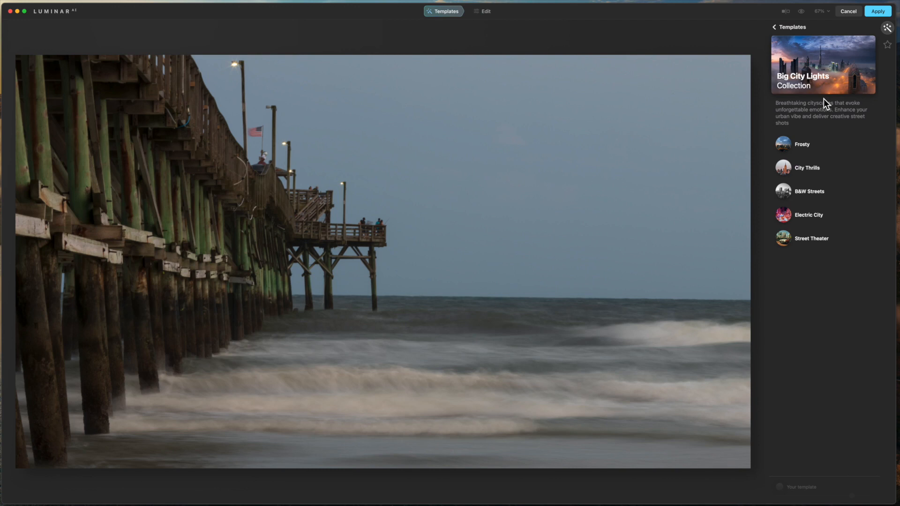
Reopen the suggested Waterscapes collection and compare its six templates on the photo one after another, from Deadly Reef to Deep Focus
left_click(775, 28)
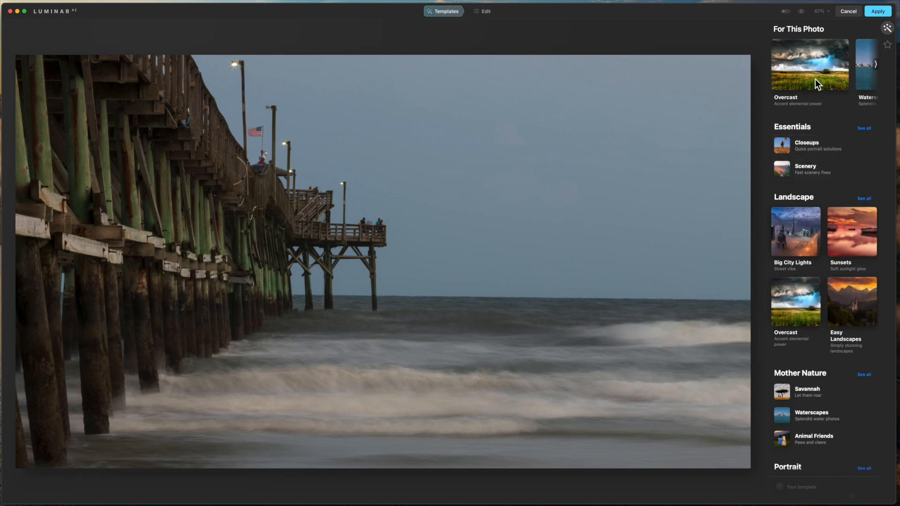
scroll(820, 70, "right", 3)
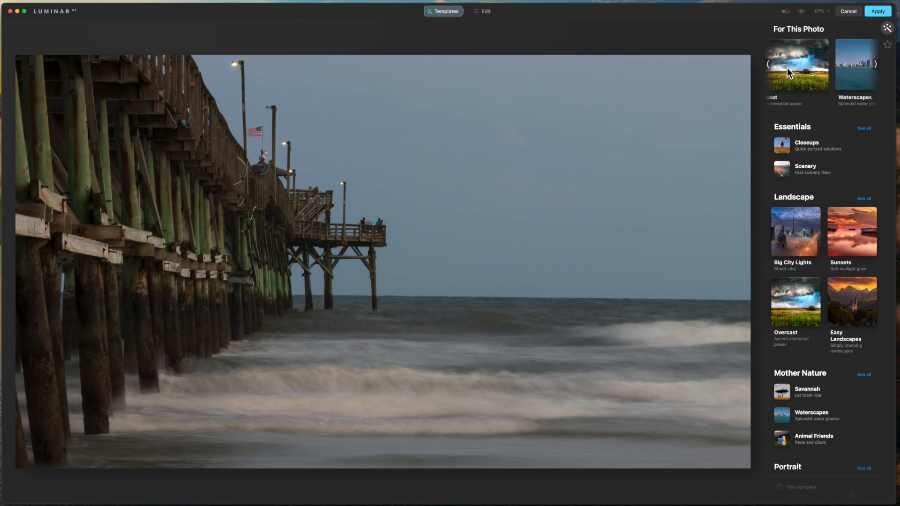
left_click(819, 66)
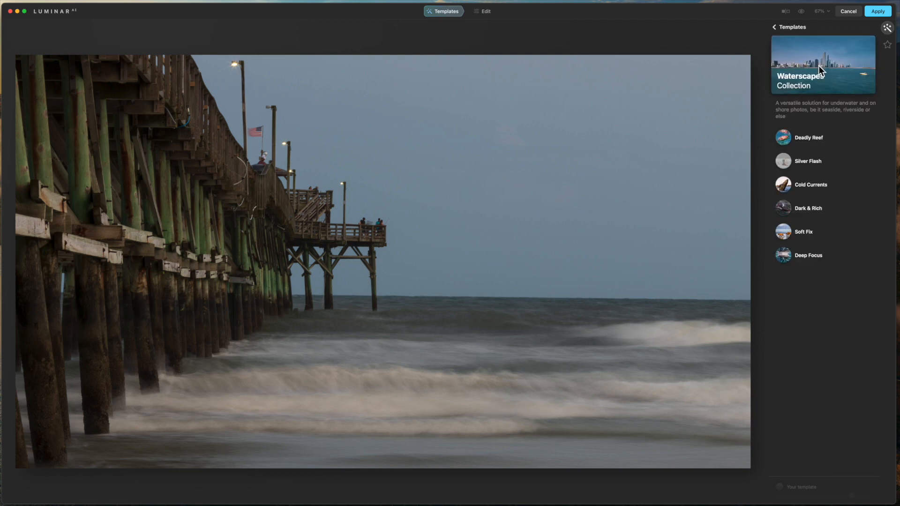
left_click(790, 139)
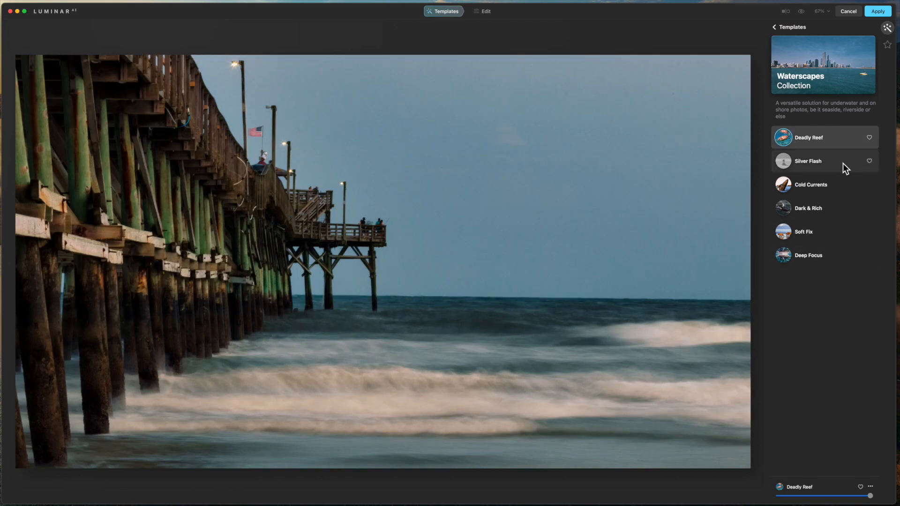
left_click(808, 162)
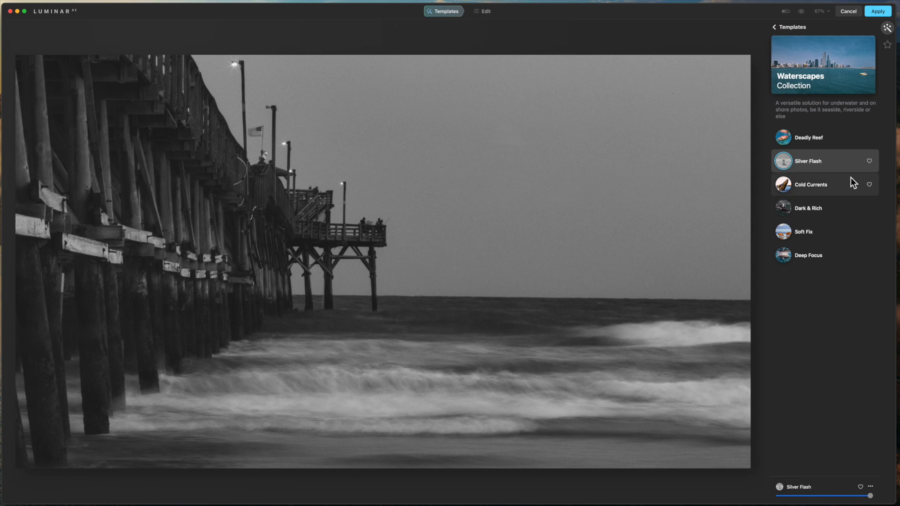
left_click(798, 185)
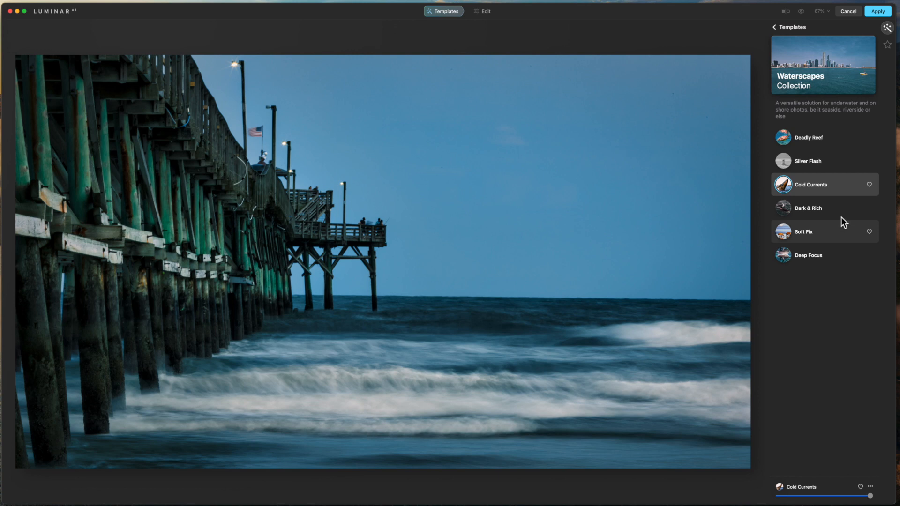
left_click(805, 208)
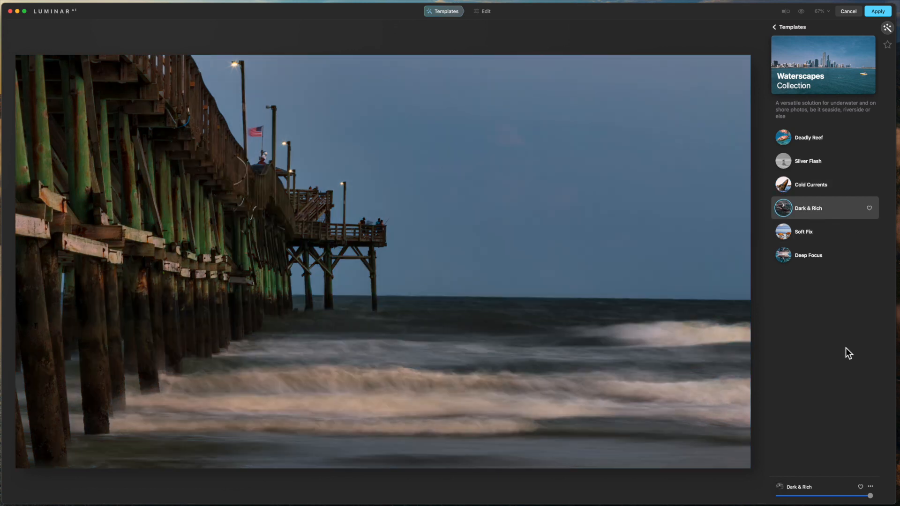
left_click(804, 232)
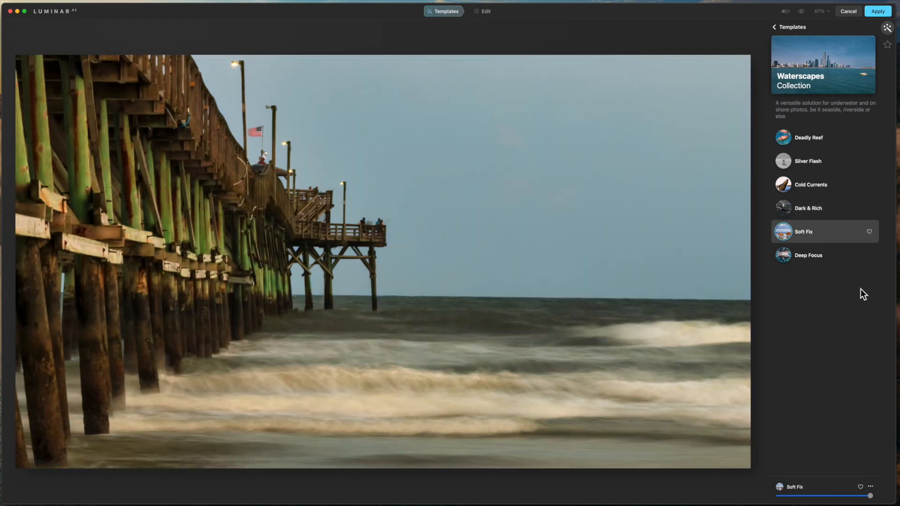
left_click(811, 257)
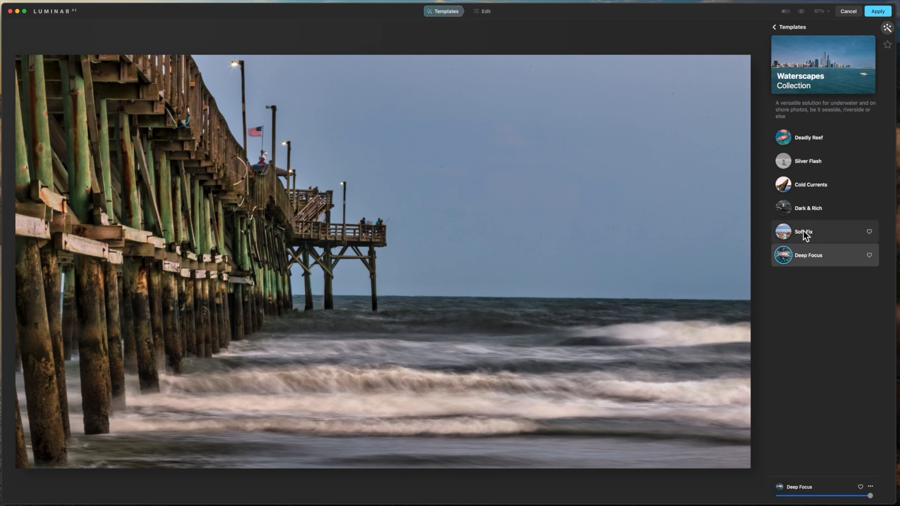
Try the Soft Fix template on the photo, lower its strength partway and down to zero, and reset the adjustments
left_click(806, 233)
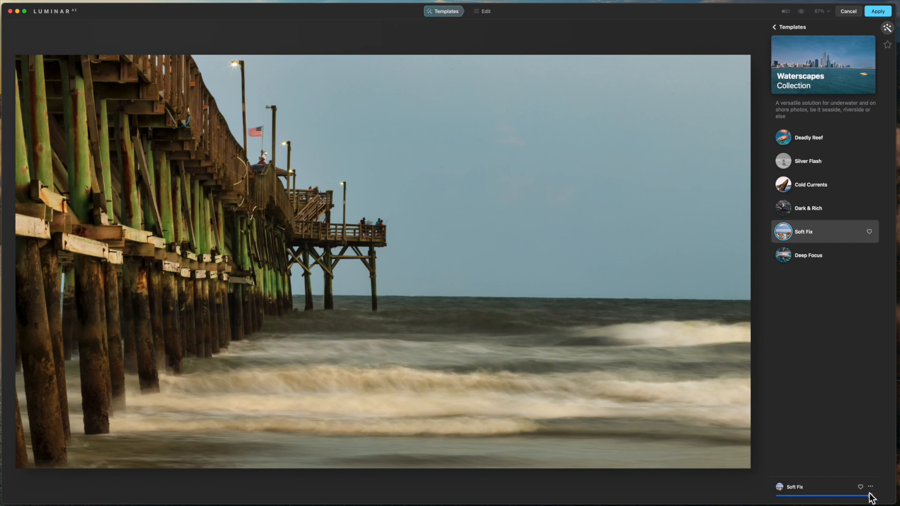
left_click_drag(870, 497, 830, 497)
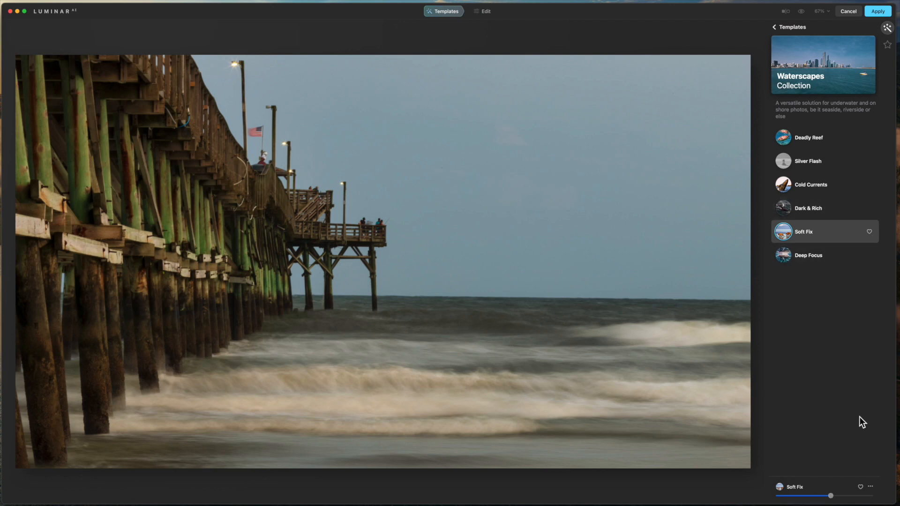
left_click_drag(832, 497, 803, 498)
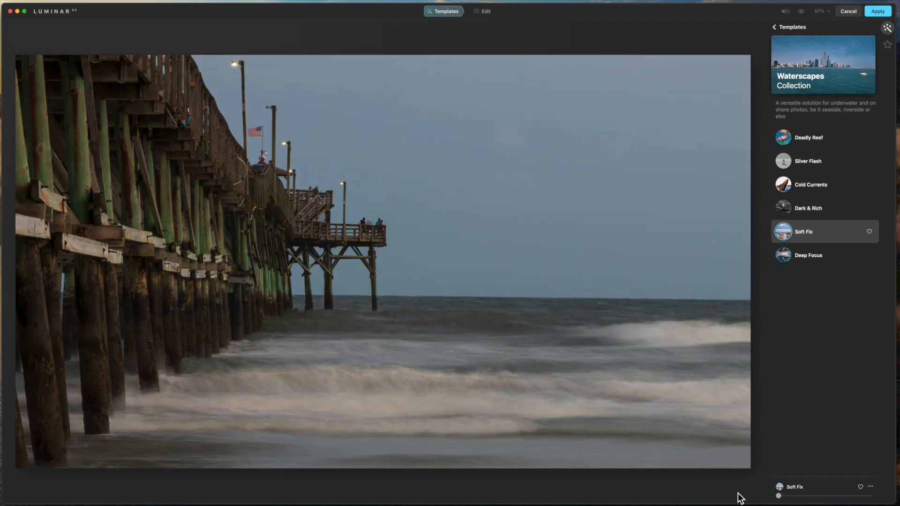
left_click(869, 488)
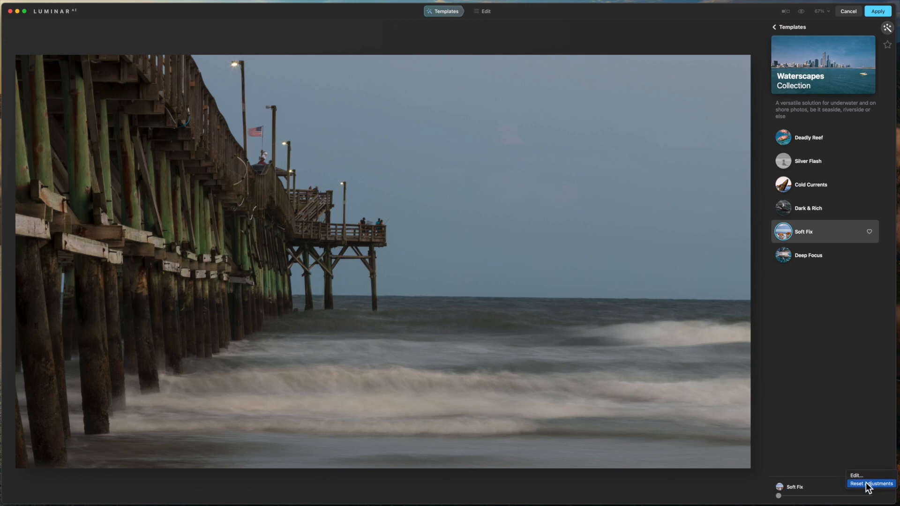
left_click(866, 483)
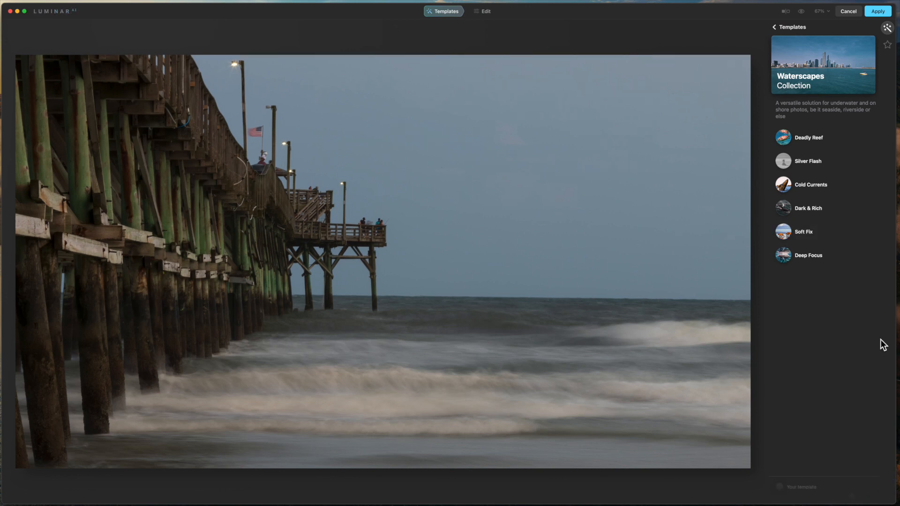
Return from the Waterscapes collection to the template overview and look through the collections from Essentials down to Macro
left_click(774, 26)
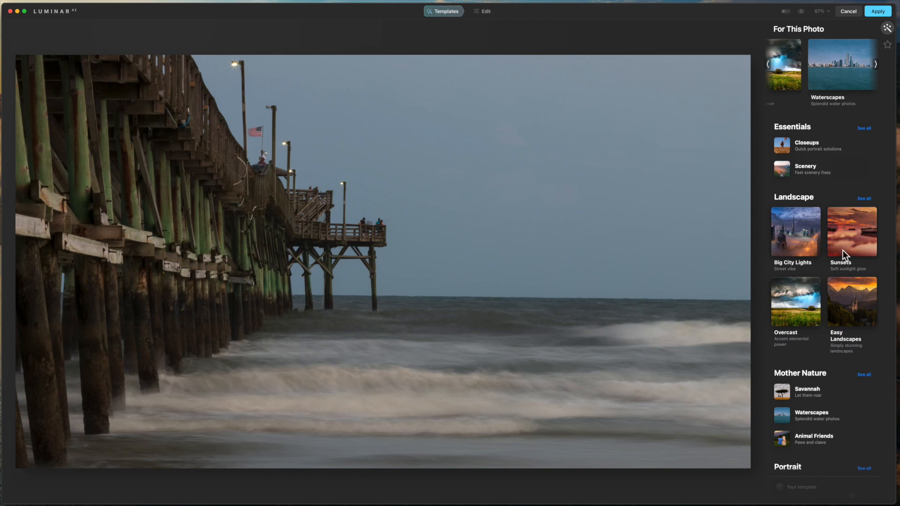
scroll(845, 281, "down", 3)
scroll(845, 281, "down", 5)
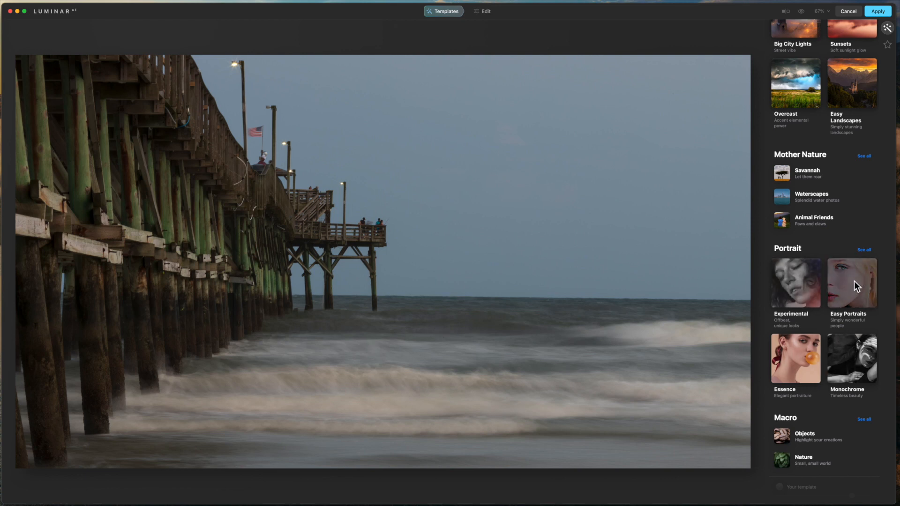
scroll(854, 281, "up", 5)
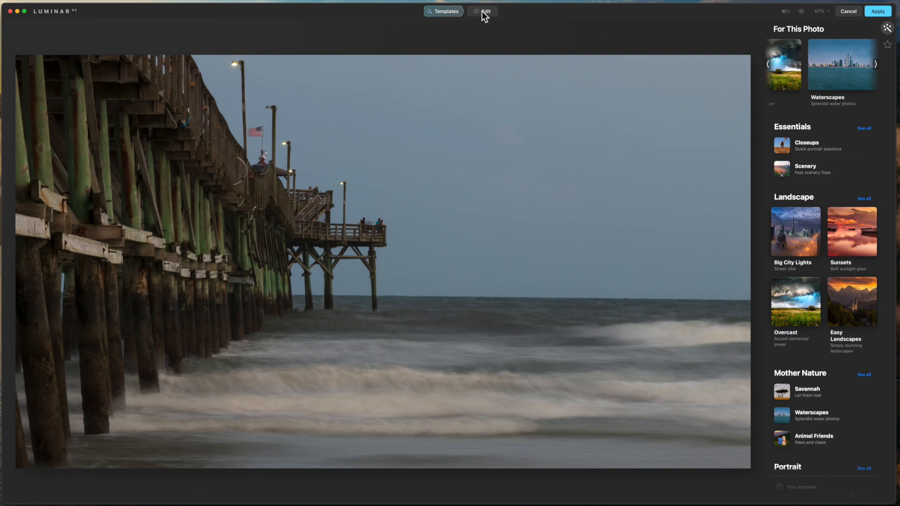
scroll(878, 178, "down", 1)
scroll(878, 178, "up", 2)
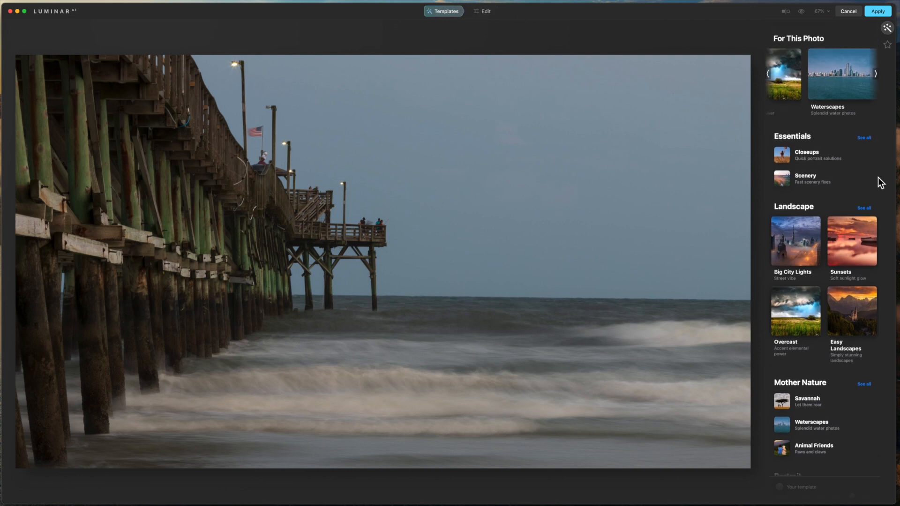
Switch to the photo editing tools and look through the whole list, from the Essentials group to the Professional group
left_click(479, 12)
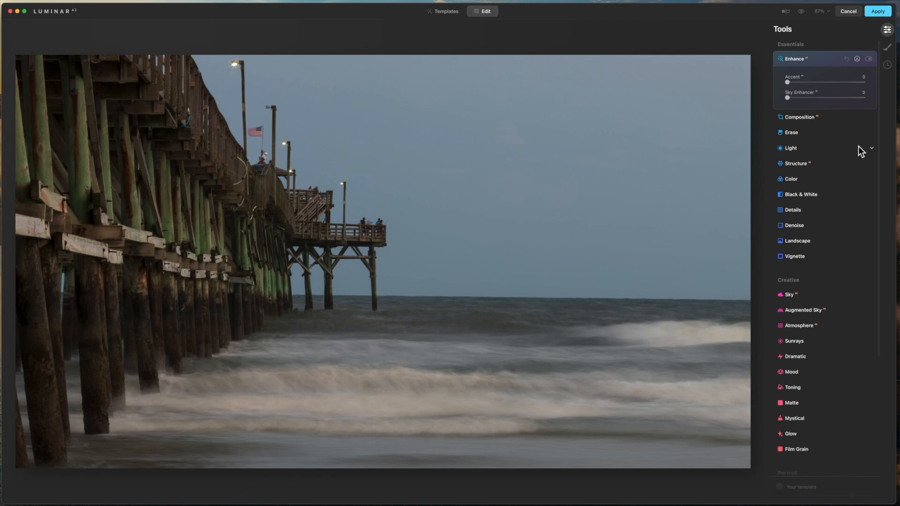
scroll(859, 146, "down", 5)
scroll(859, 146, "down", 1)
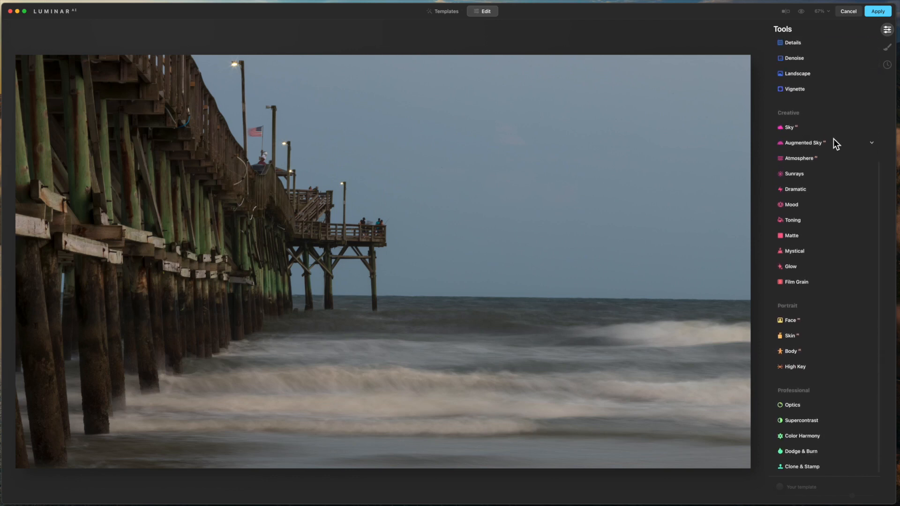
scroll(803, 197, "up", 6)
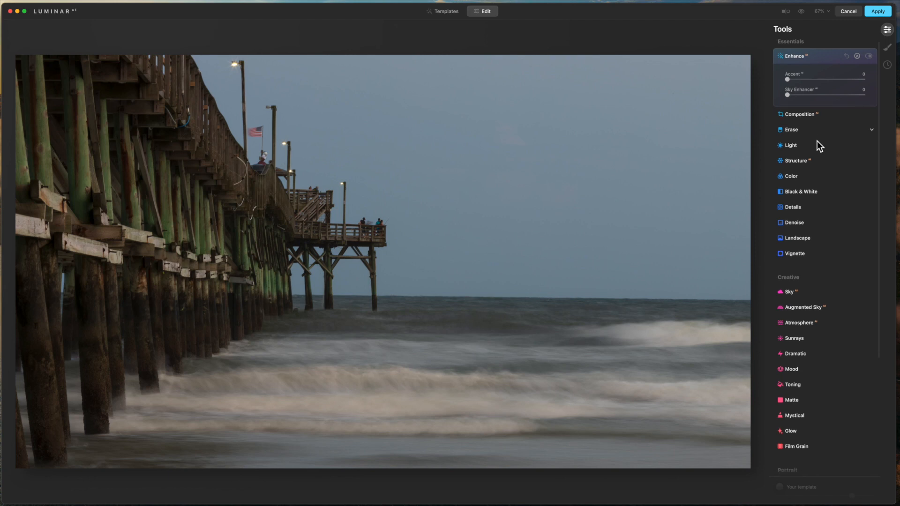
scroll(817, 141, "down", 1)
scroll(817, 142, "up", 1)
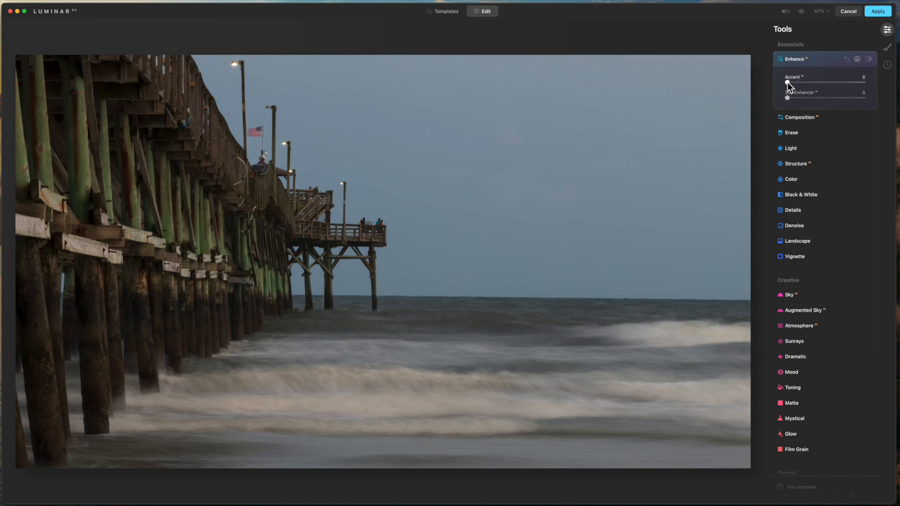
Set Enhance AI's Accent to 100, raise the edited template's strength to full, and check that strength in the template overview
left_click_drag(788, 82, 887, 84)
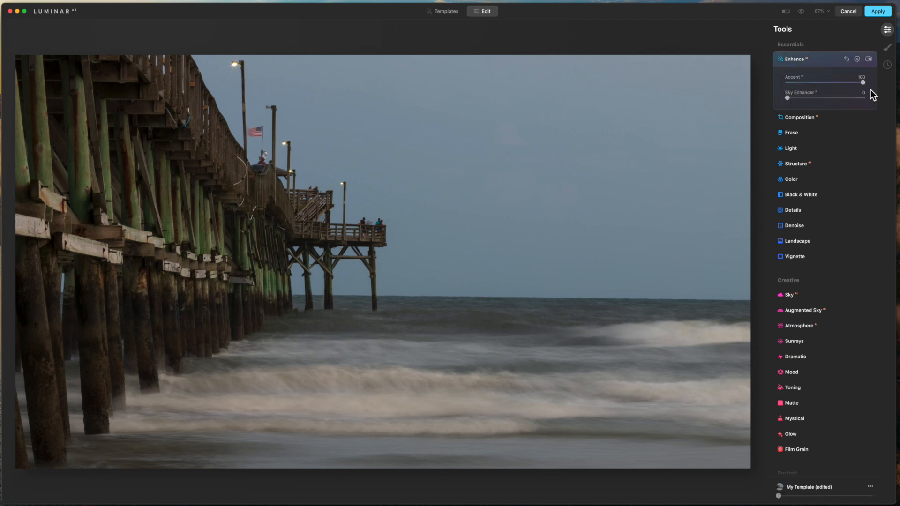
left_click_drag(863, 82, 890, 86)
left_click_drag(780, 496, 870, 495)
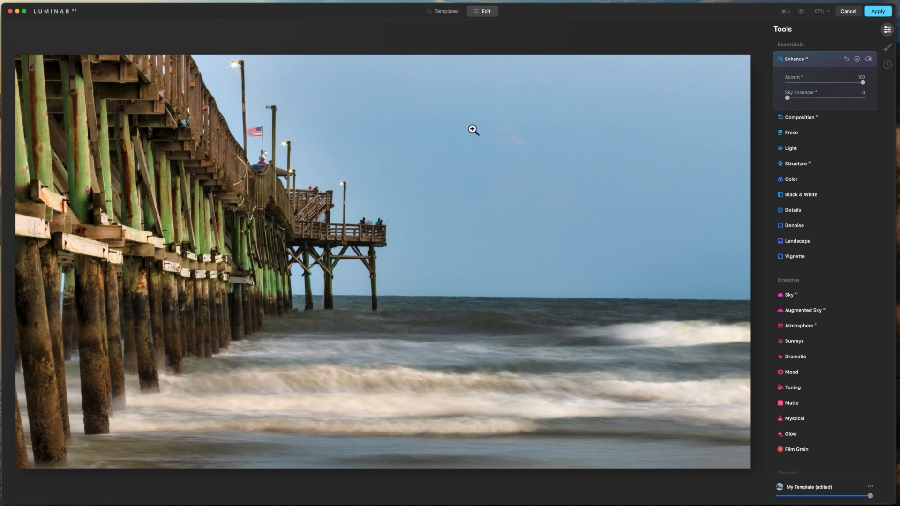
left_click(445, 10)
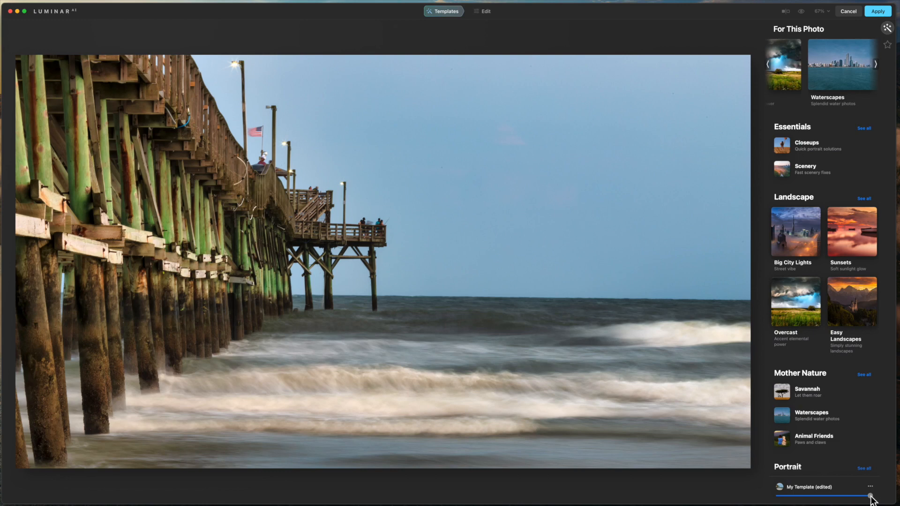
left_click(486, 12)
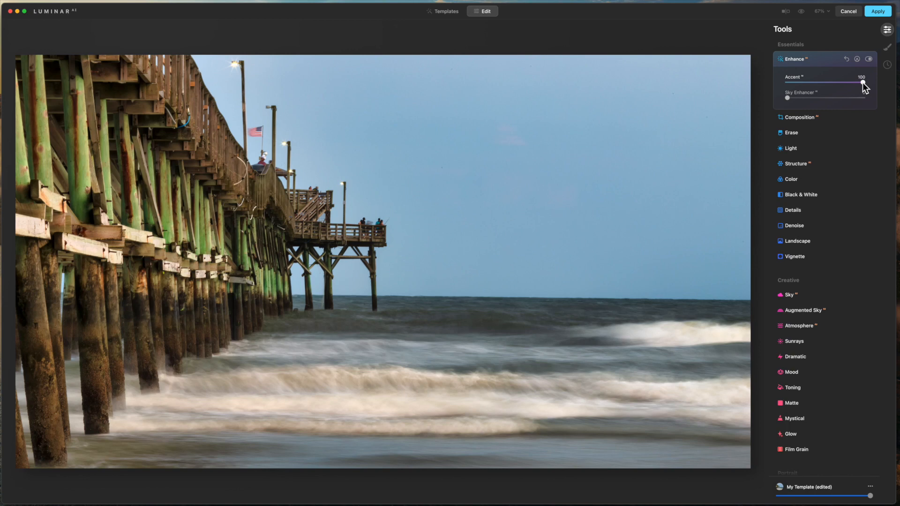
Set Enhance AI's Accent to 0, try Sky Enhancer up to 77, and bring Sky Enhancer back to 0
left_click_drag(862, 83, 826, 98)
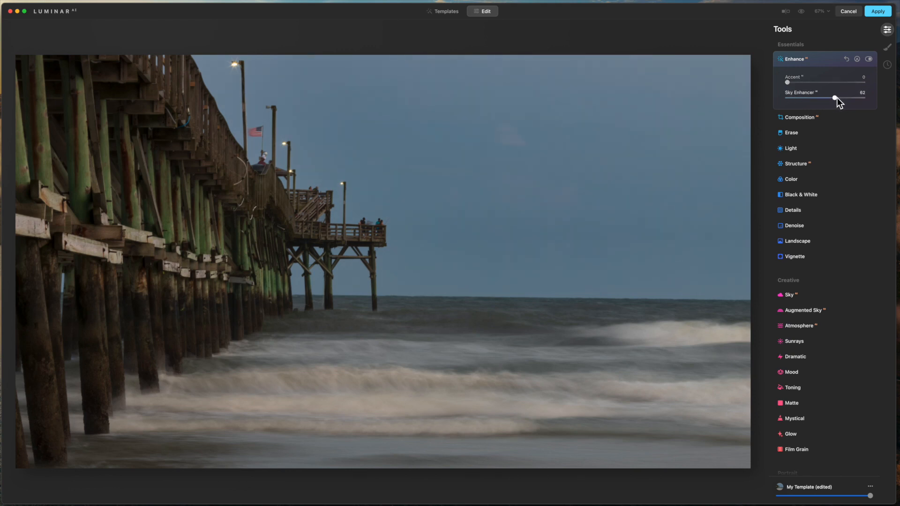
mouse_move(838, 97)
left_mouse_down()
mouse_move(781, 97)
mouse_move(848, 97)
left_mouse_up()
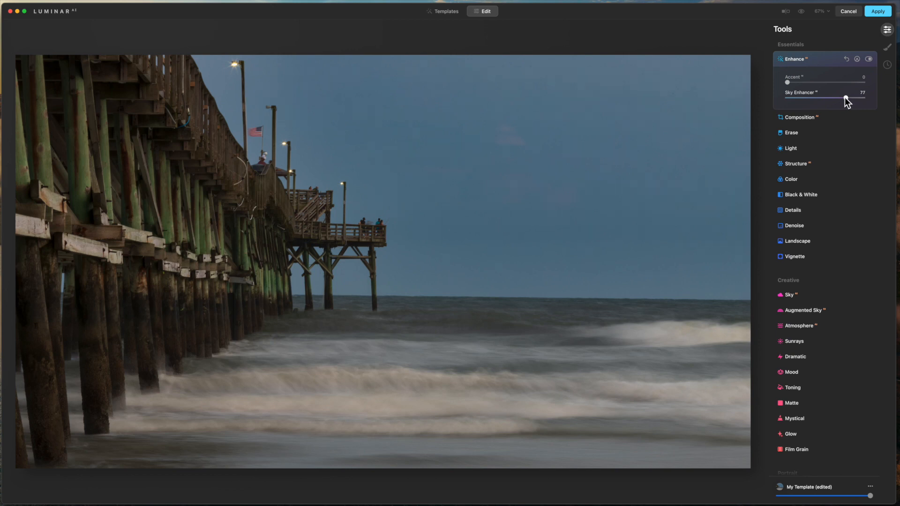
left_click_drag(829, 97, 771, 96)
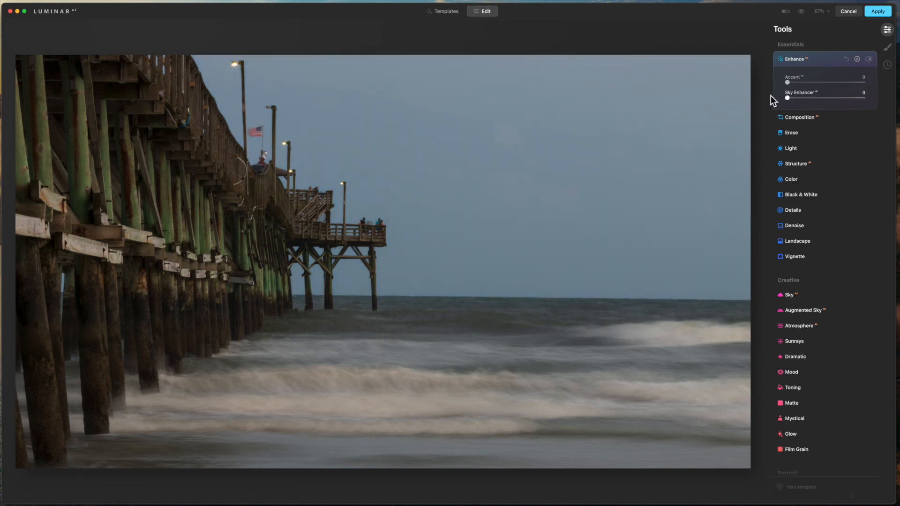
Set the crop ratio to 16:9 in the Composition AI tool, and view the Erase tool's options
scroll(796, 120, "down", 1)
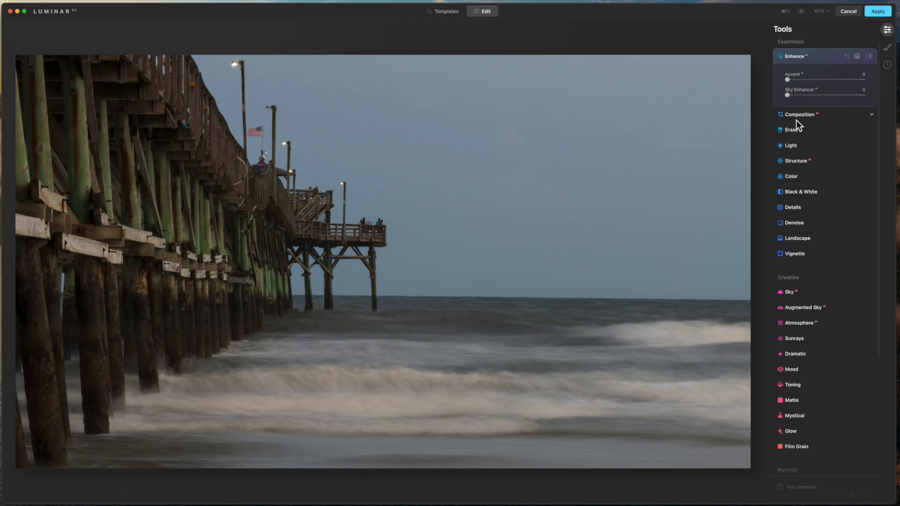
left_click(802, 113)
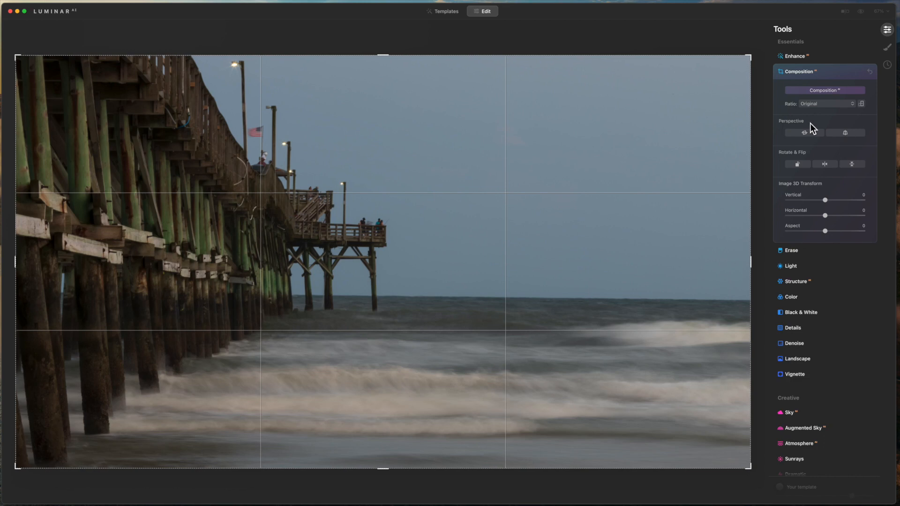
left_click(852, 104)
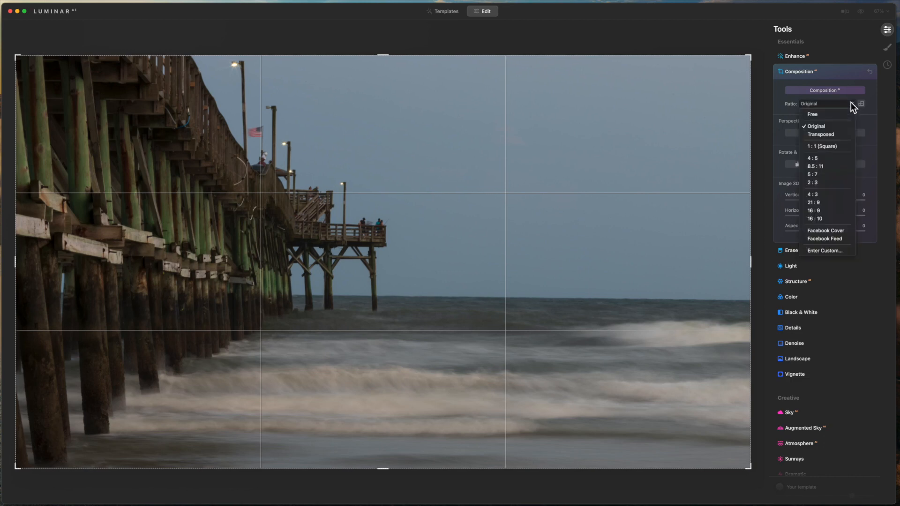
left_click(825, 210)
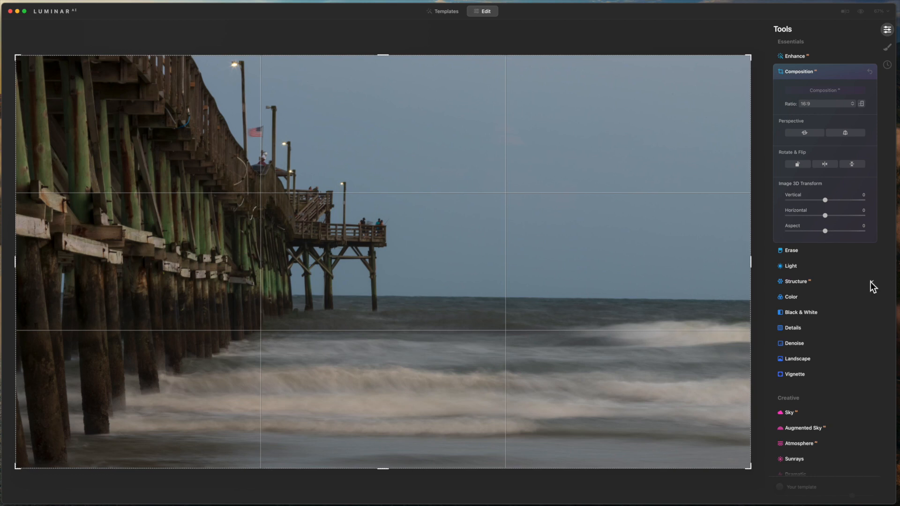
left_click(781, 70)
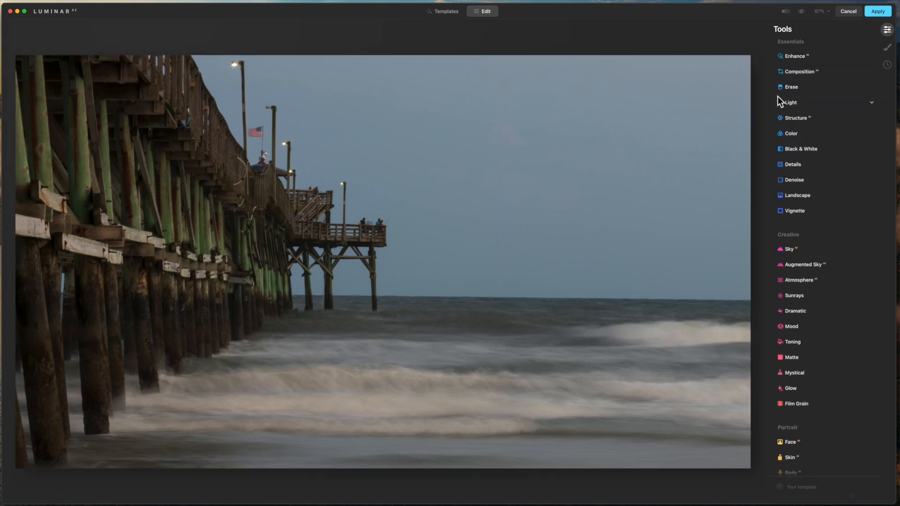
left_click(791, 86)
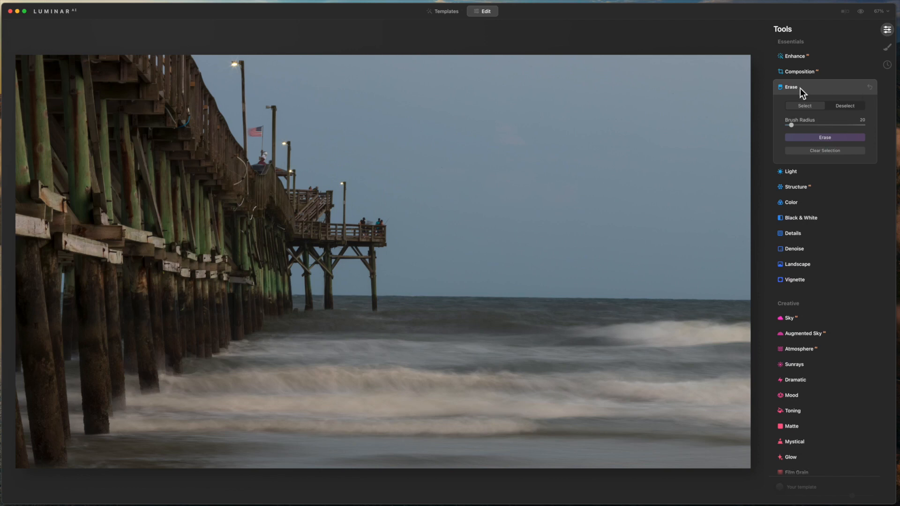
left_click(777, 89)
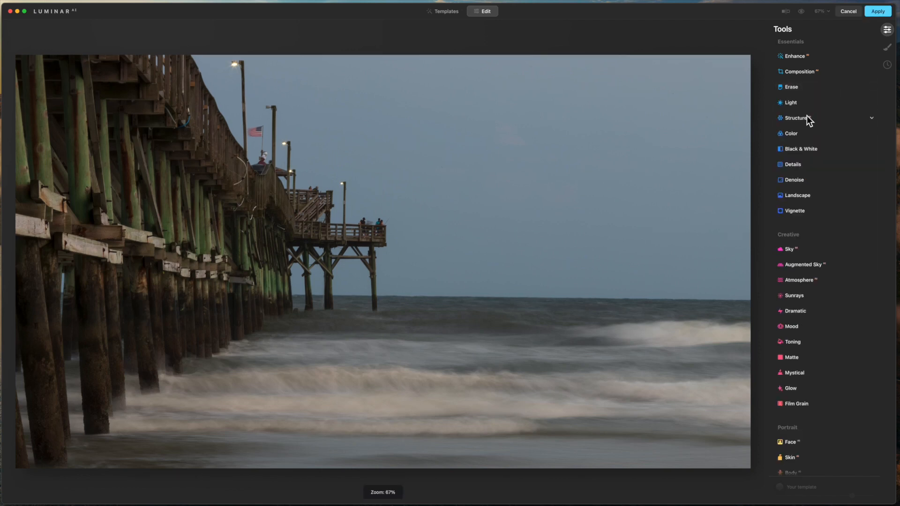
Try Light settings of Exposure 0.27, Smart Contrast 33, Highlights -37 and Shadows 25, compare with the original photo, and reset them
left_click(792, 102)
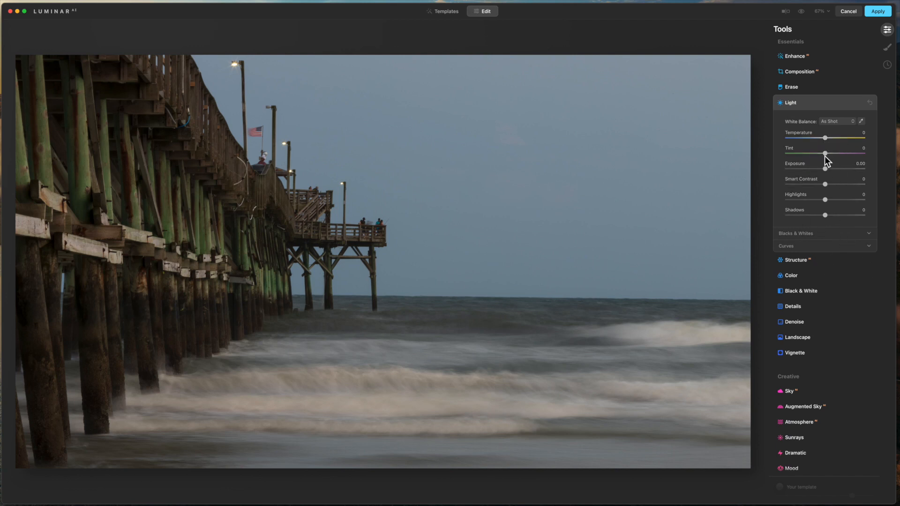
left_click_drag(825, 169, 827, 169)
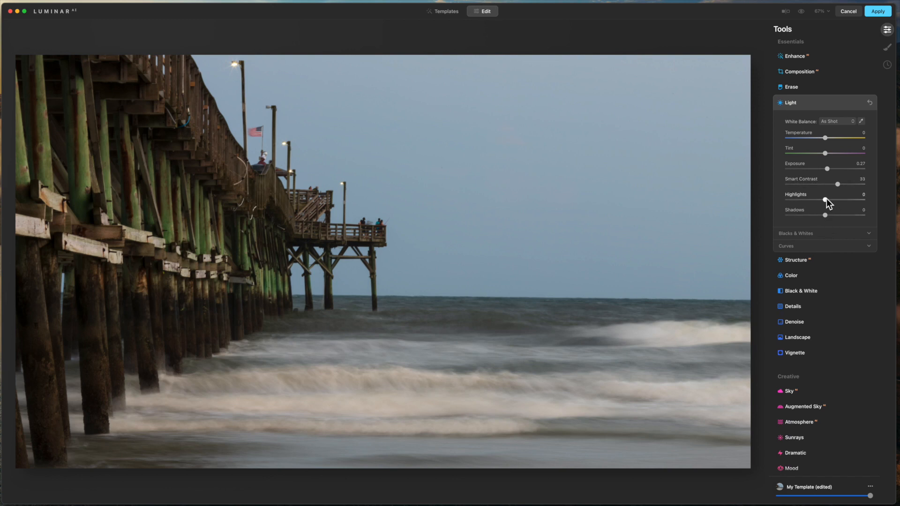
left_click_drag(819, 200, 810, 200)
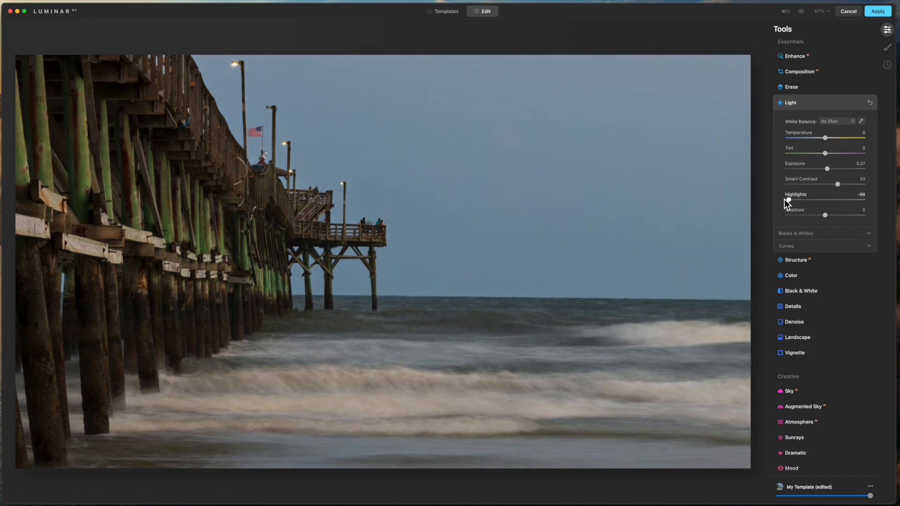
mouse_move(796, 198)
left_mouse_down()
mouse_move(824, 198)
mouse_move(794, 198)
mouse_move(811, 199)
left_mouse_up()
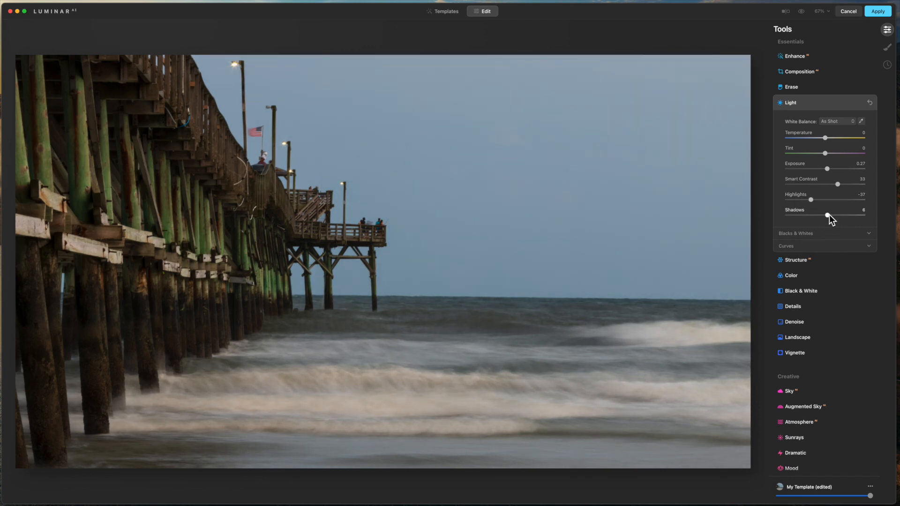
left_click_drag(840, 215, 837, 215)
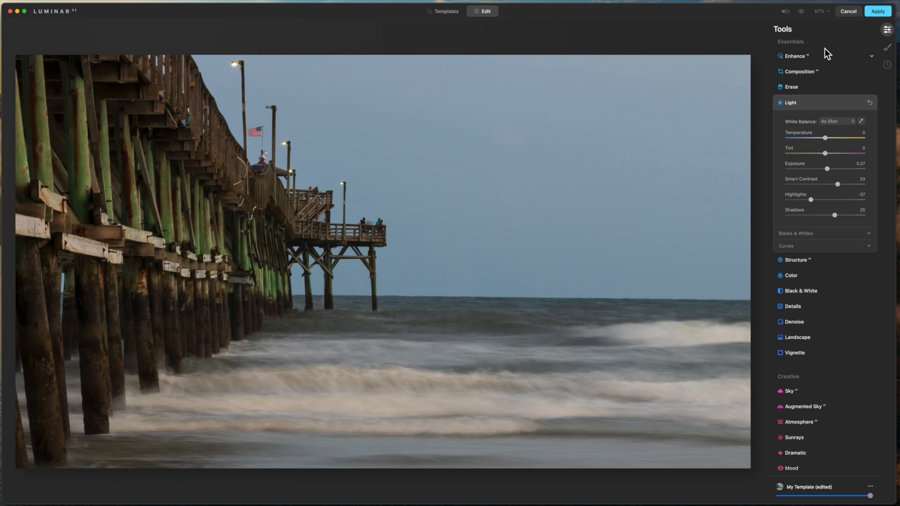
left_click(801, 11)
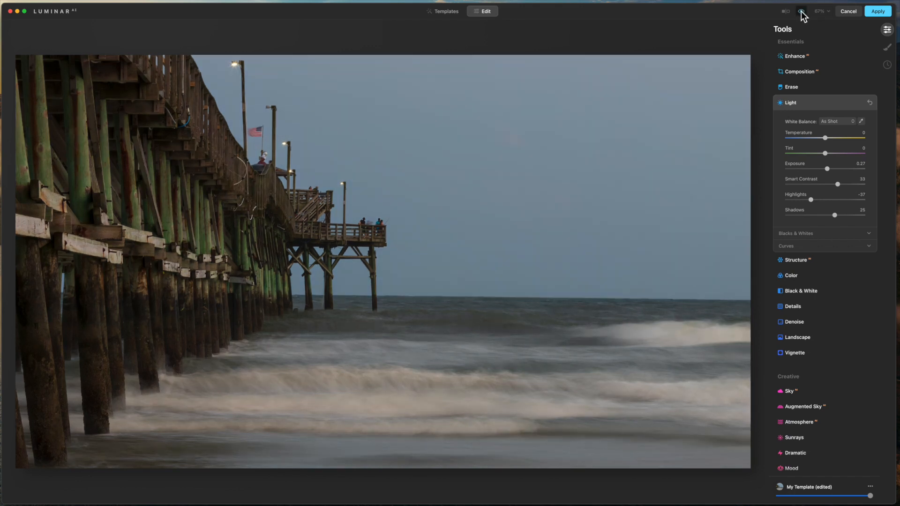
left_click(800, 12)
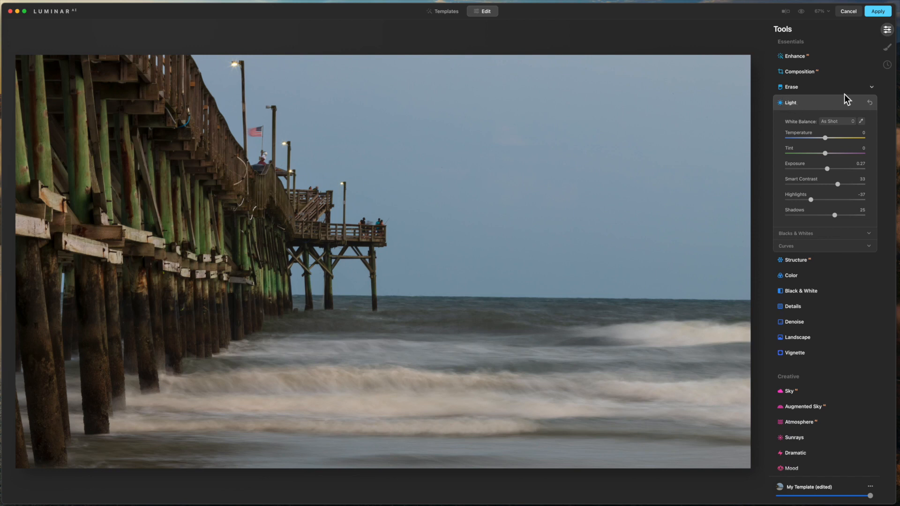
left_click(869, 102)
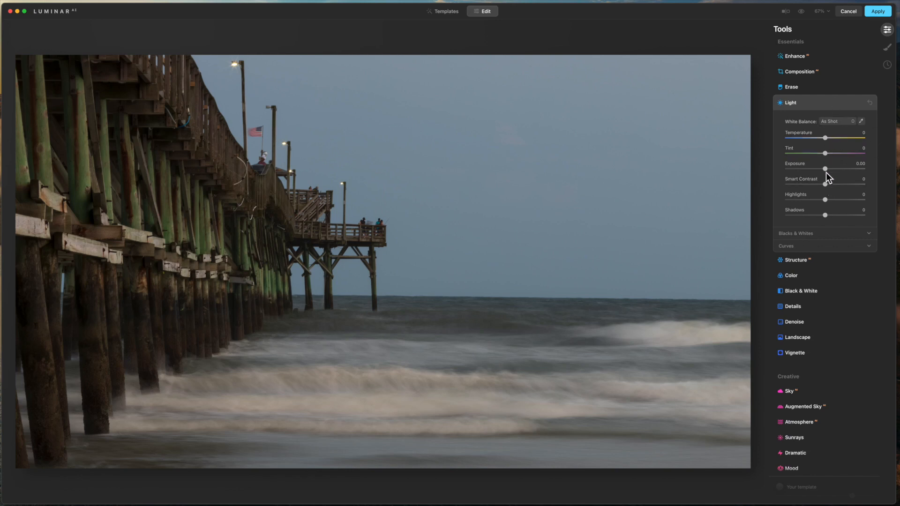
Set Light's Exposure to 0.51, Temperature -17, Tint 8, Smart Contrast 26, Highlights -23 and Shadows 23, and compare with the original photo
left_click_drag(827, 170, 830, 170)
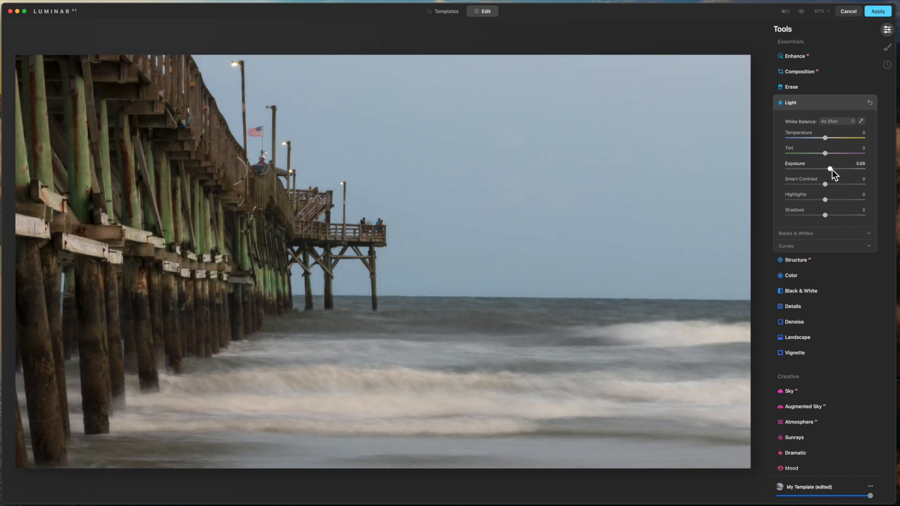
left_click_drag(832, 169, 831, 170)
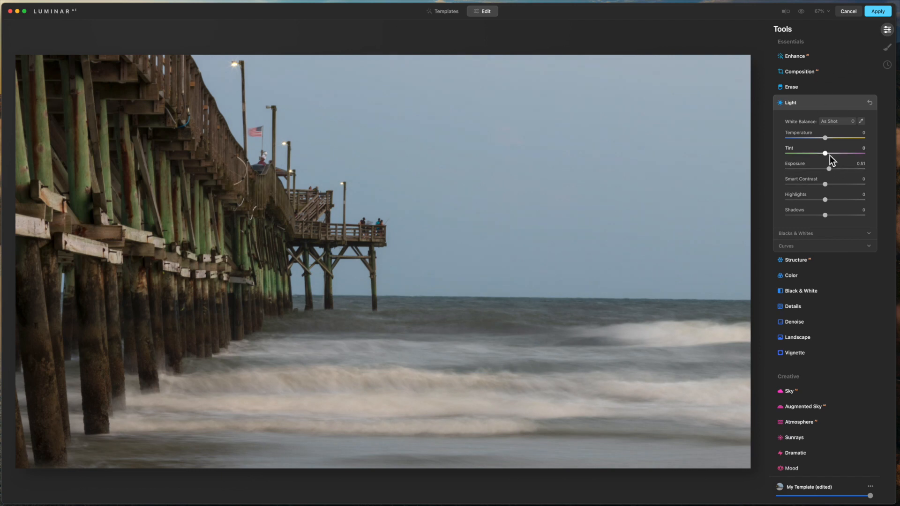
left_click_drag(825, 137, 817, 141)
left_click_drag(824, 184, 834, 188)
left_click(803, 11)
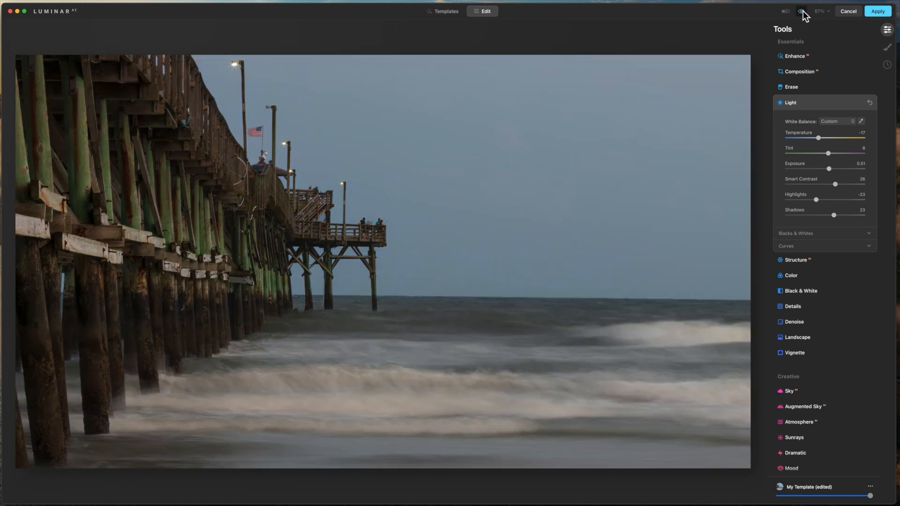
left_click(802, 11)
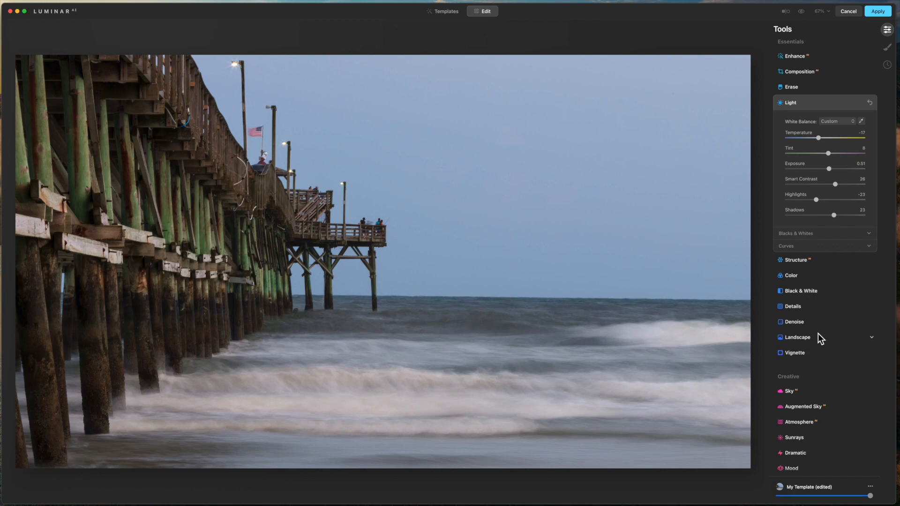
Set Structure AI's Amount to about 35 and Boost to 10 to bring out texture in the pier and waves
left_click(804, 103)
left_click(791, 117)
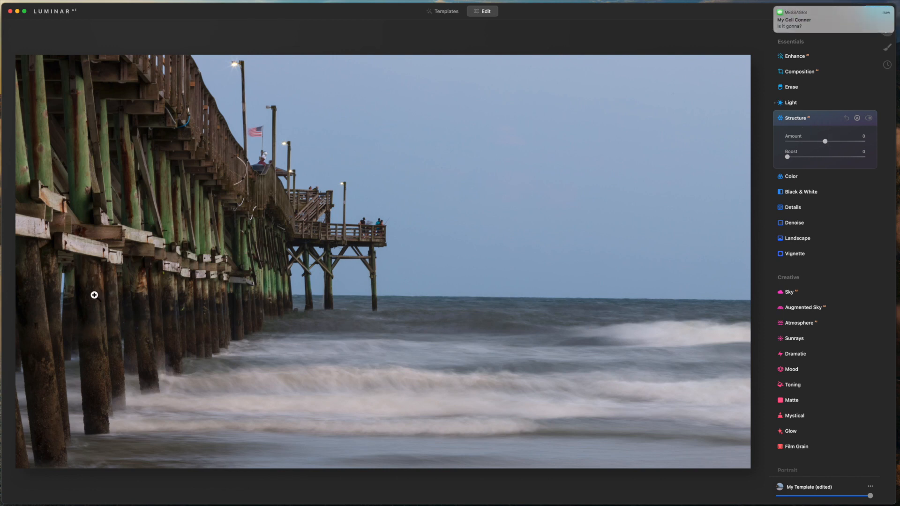
mouse_move(847, 13)
left_click(776, 7)
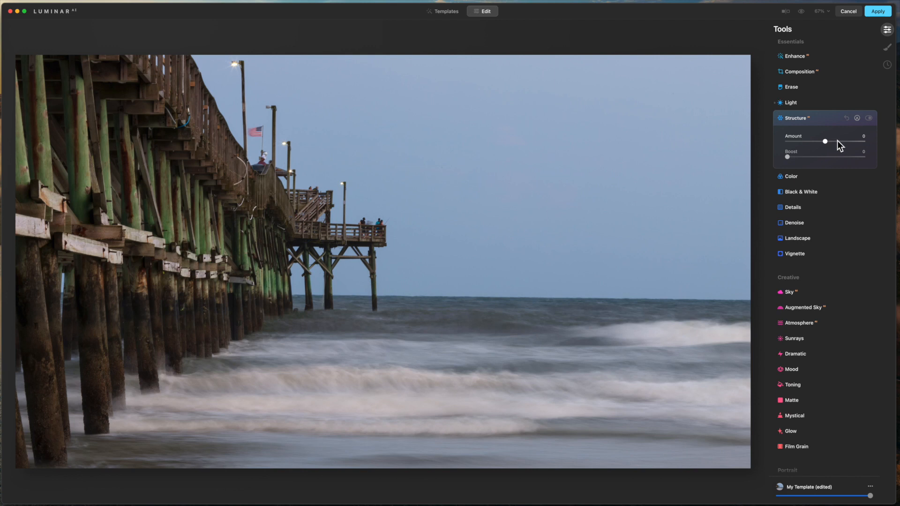
left_click_drag(826, 139, 831, 139)
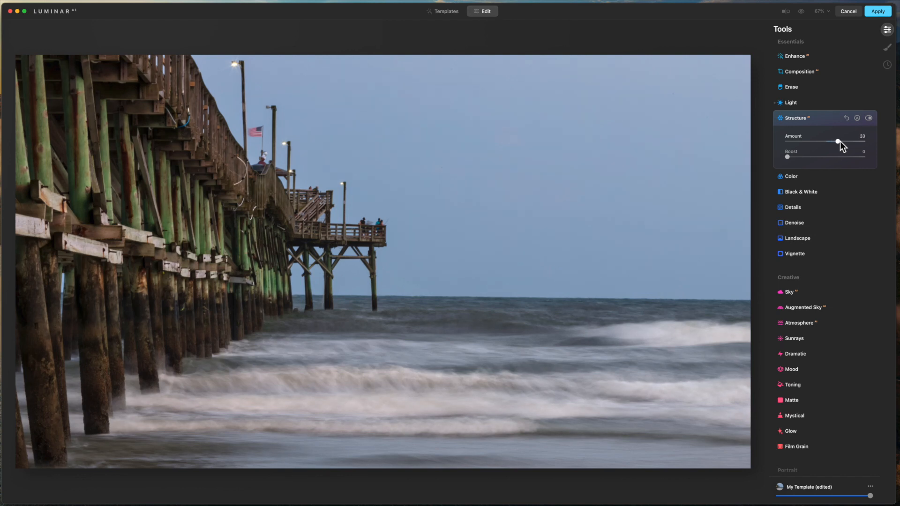
mouse_move(837, 142)
left_mouse_down()
mouse_move(863, 142)
mouse_move(854, 143)
left_mouse_up()
left_click_drag(839, 141, 838, 141)
left_click_drag(793, 157, 795, 157)
Compare the photo with and without the Structure AI effect, and lower its Amount to 21
left_click(821, 120)
left_click(822, 120)
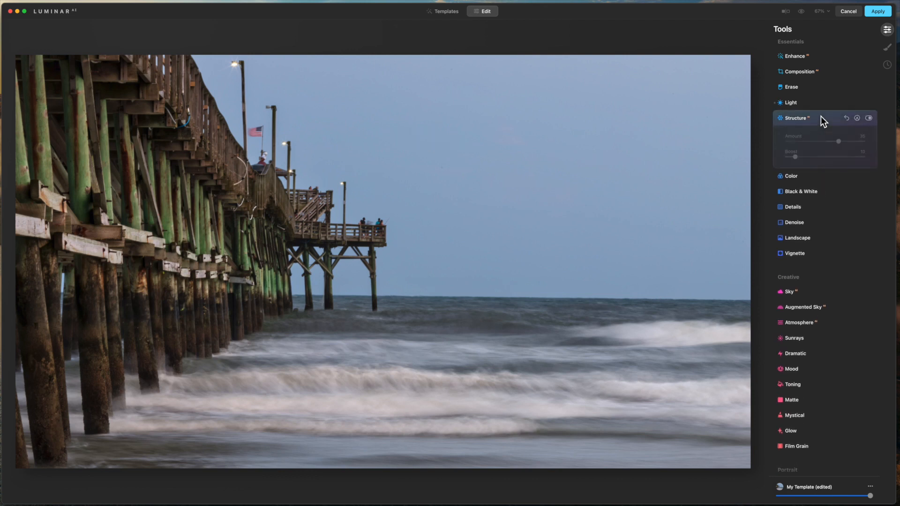
left_click(869, 118)
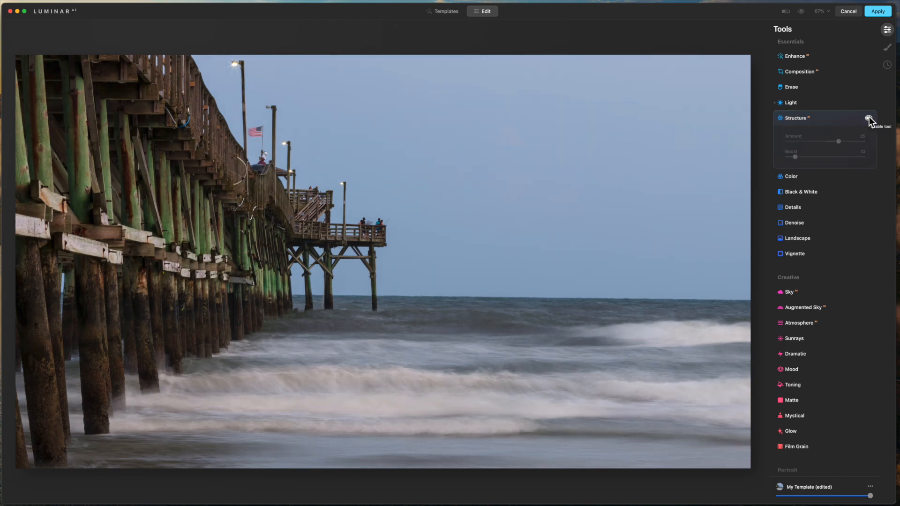
left_click(868, 118)
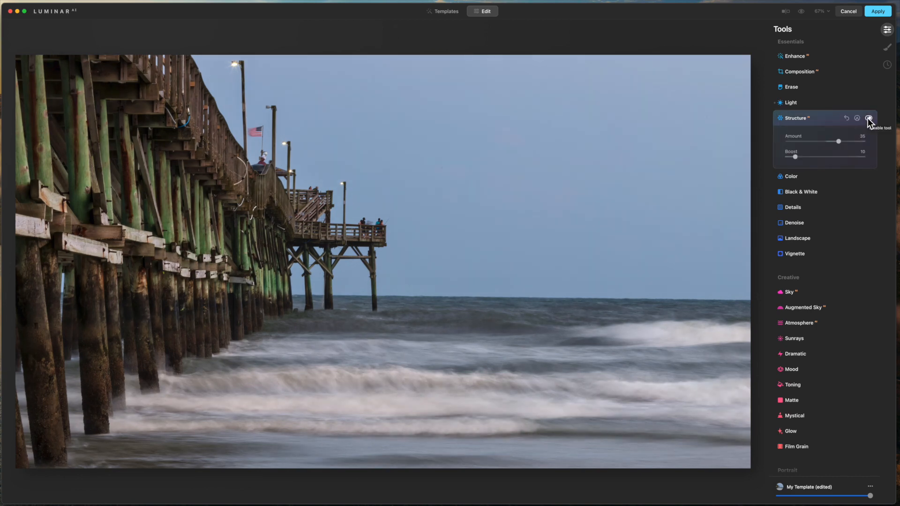
left_click(868, 118)
left_click(867, 118)
left_click(868, 118)
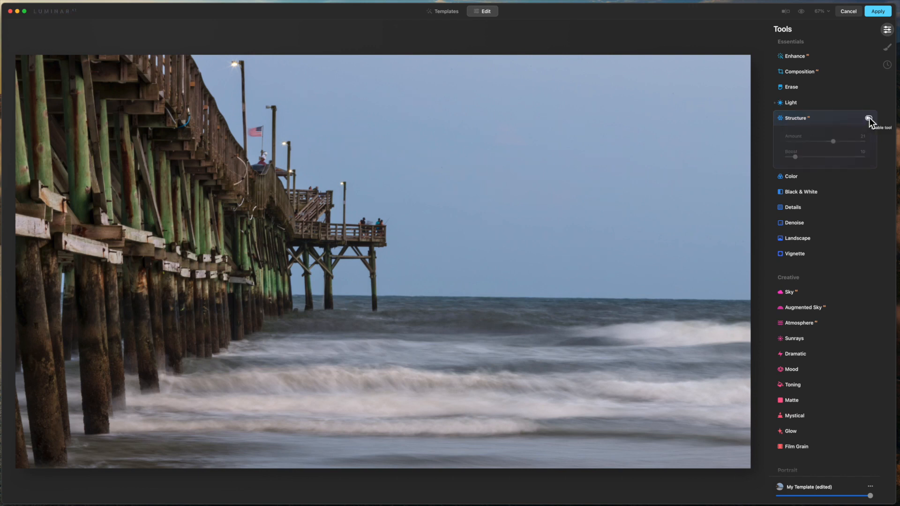
left_click(869, 117)
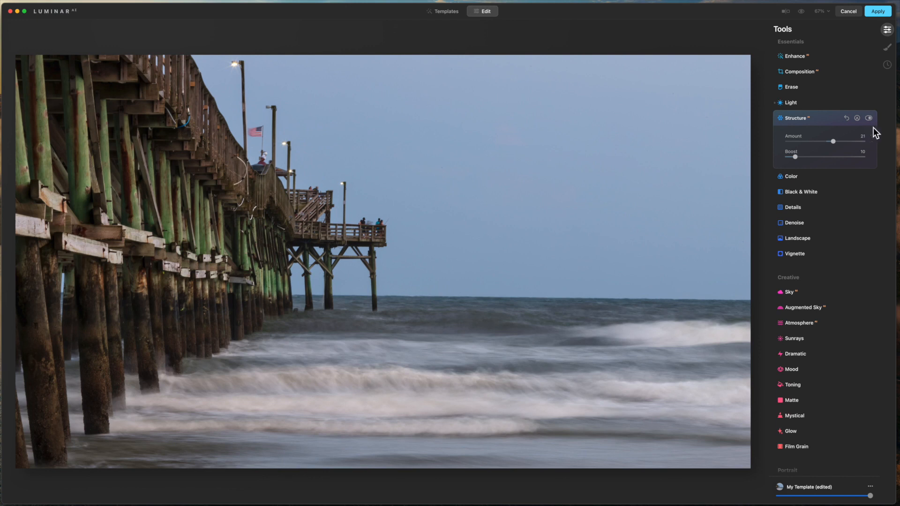
left_click(869, 118)
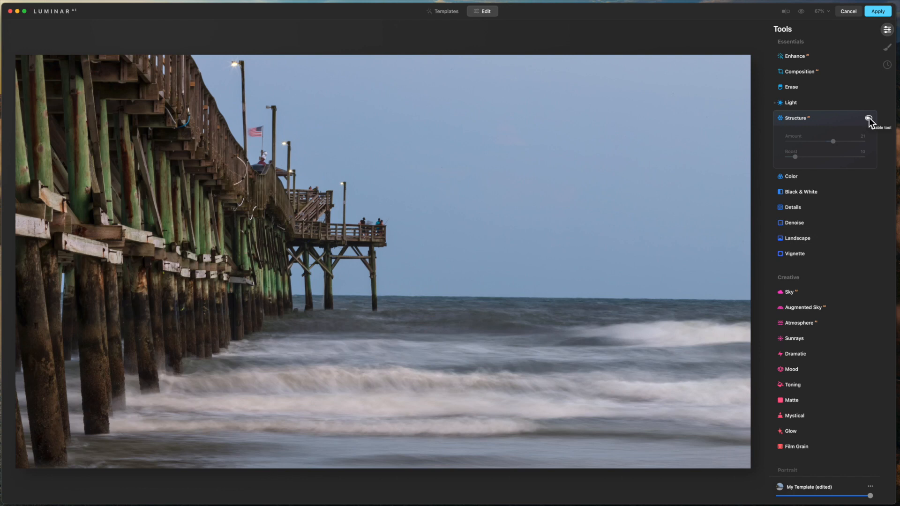
left_click(869, 118)
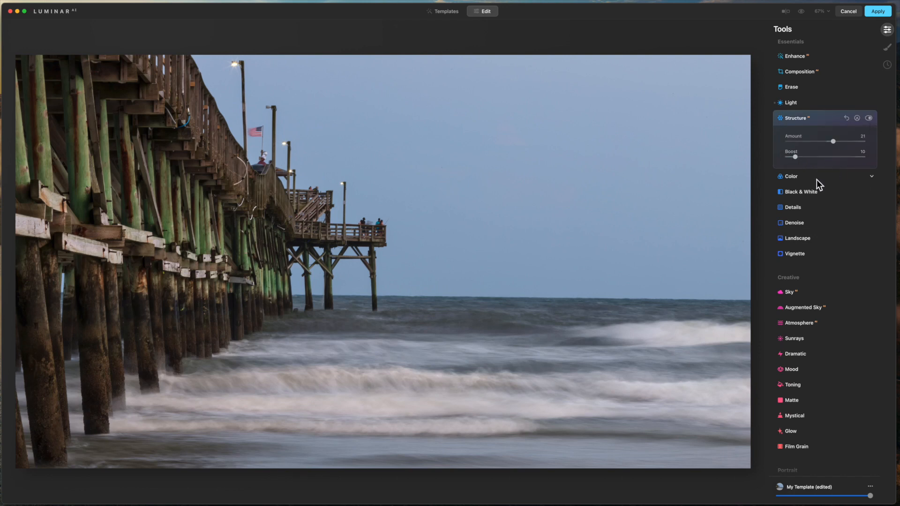
left_click(820, 119)
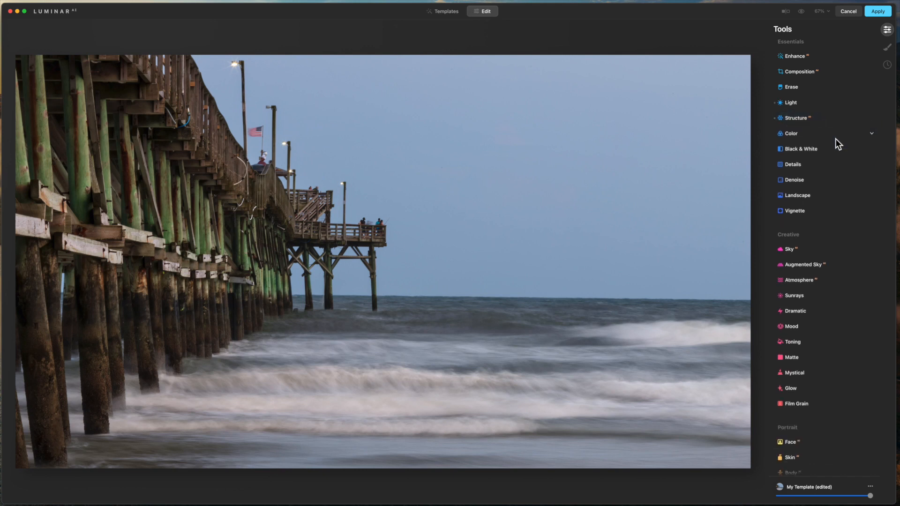
Raise the photo's Saturation slightly with the Color tool
left_click(792, 134)
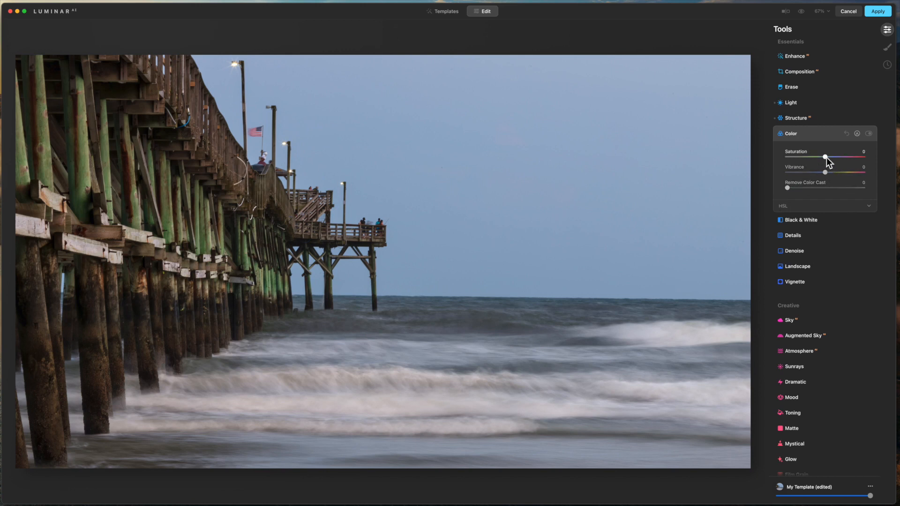
left_click_drag(826, 157, 828, 158)
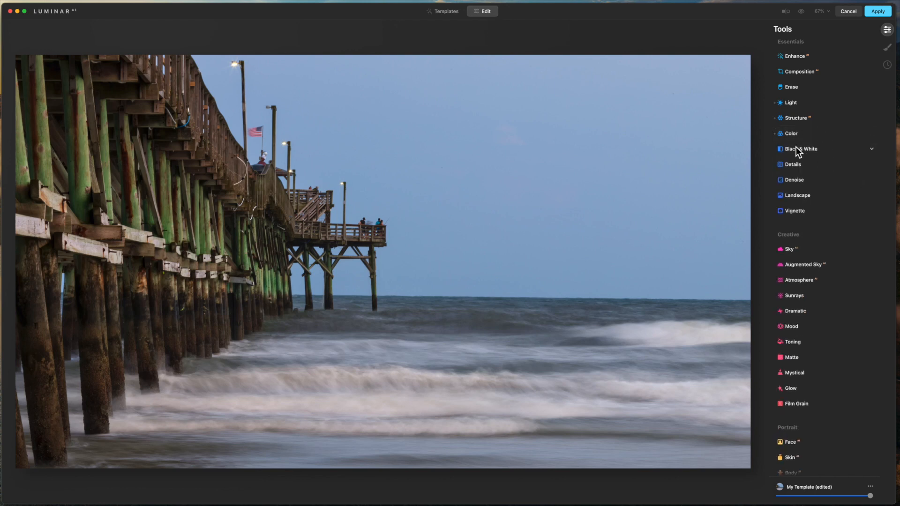
Set Small Details to 8 in the Details tool and compare the photo with and without the effect
left_click(795, 164)
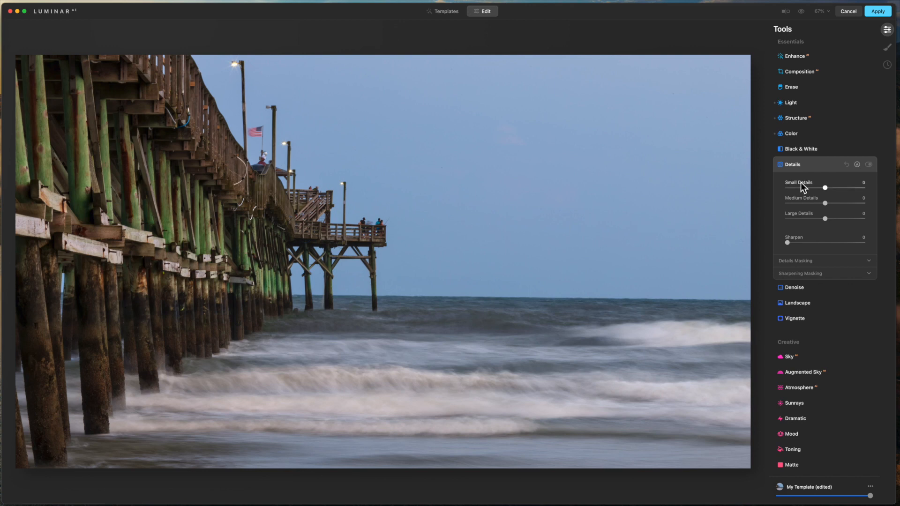
left_click_drag(825, 187, 826, 188)
left_click(868, 165)
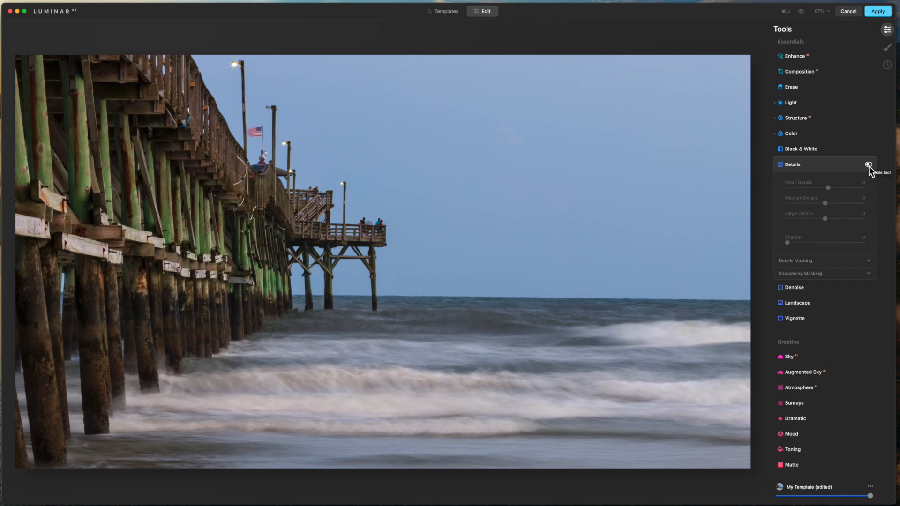
left_click(869, 165)
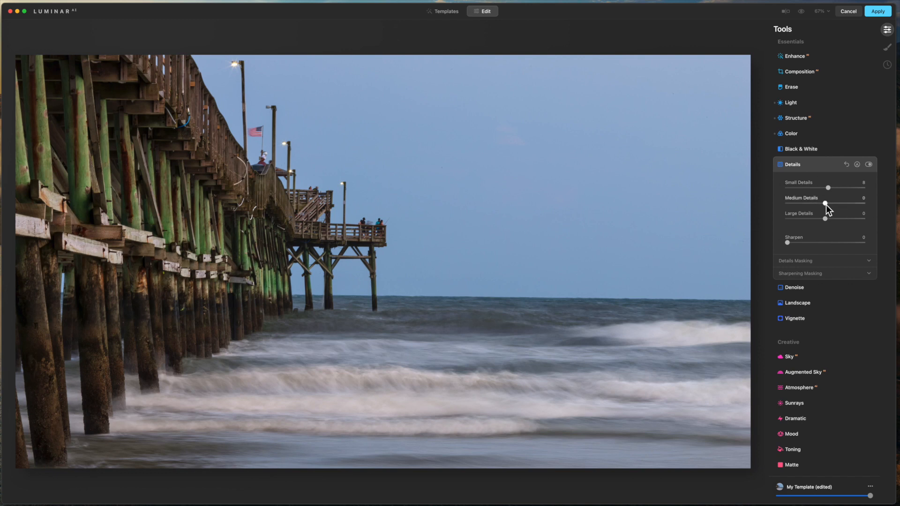
Set Medium Details to 7 and Large Details to 5, and compare the photo with and without the Details effect
left_click_drag(824, 203, 827, 204)
left_click(869, 165)
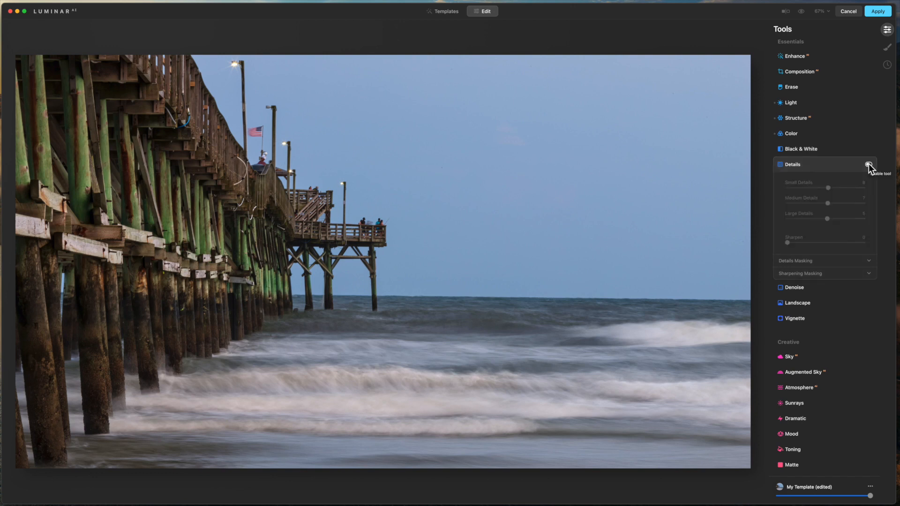
left_click(868, 164)
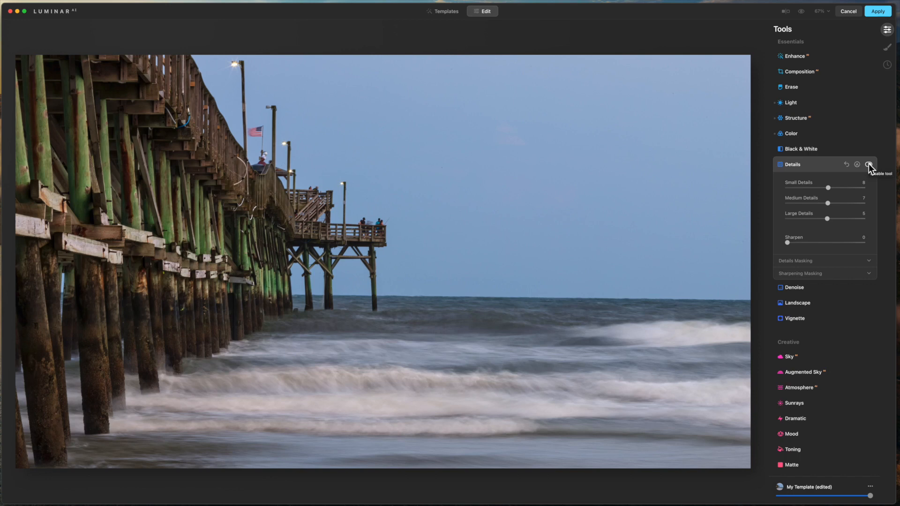
left_click(868, 164)
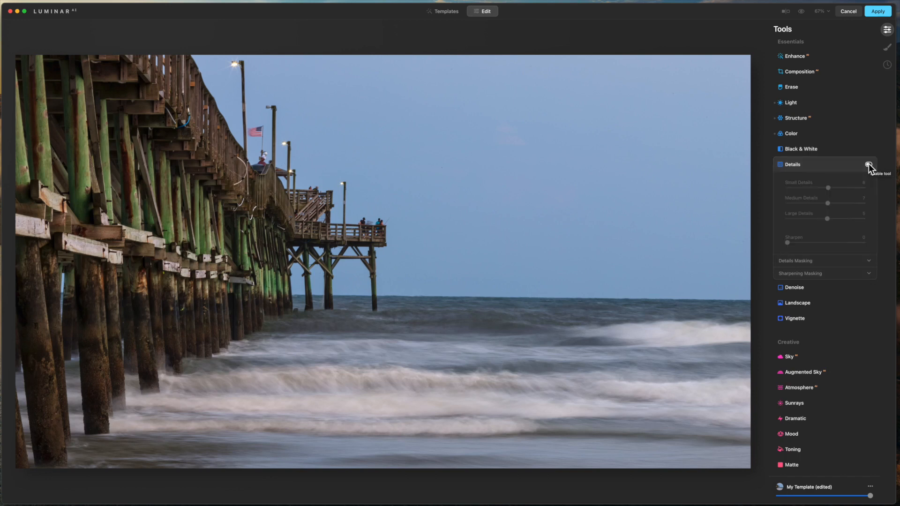
left_click(868, 164)
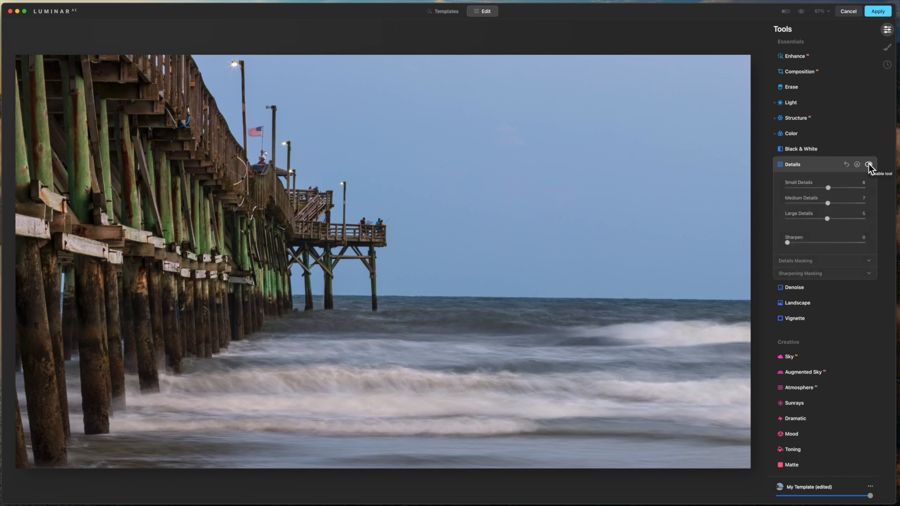
left_click(821, 163)
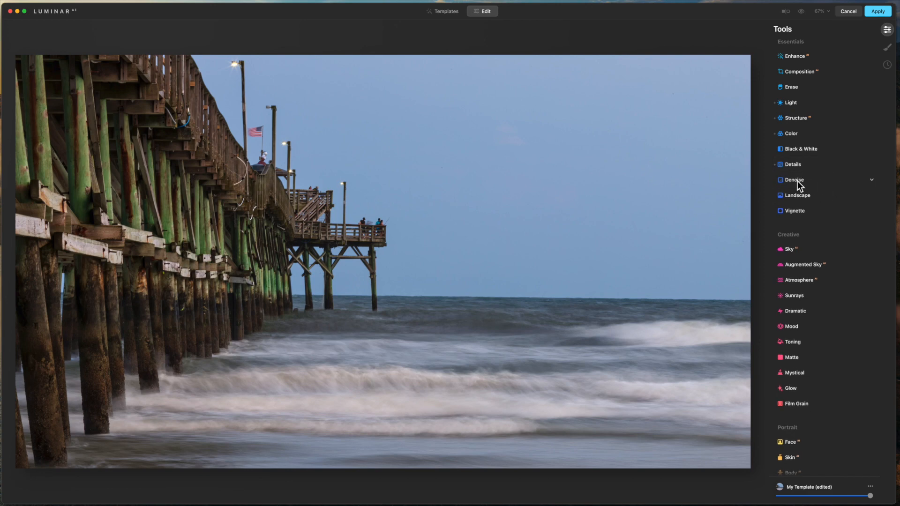
Set the Landscape tool's Golden Hour to 30 and compare the photo with and without the effect
left_click(464, 303)
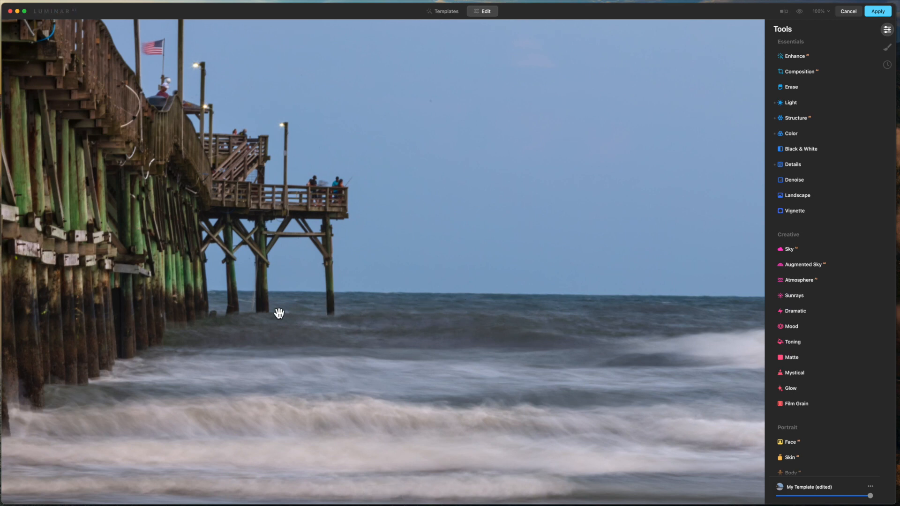
left_click(428, 295)
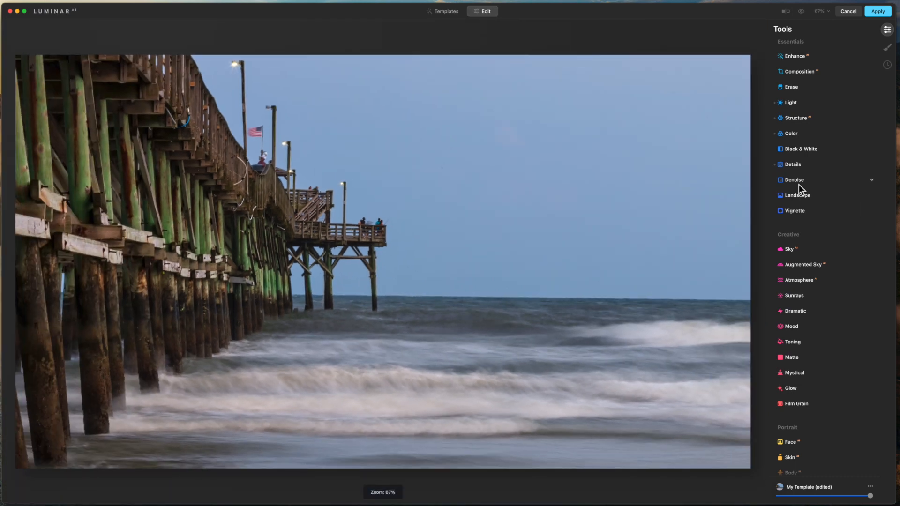
left_click(800, 196)
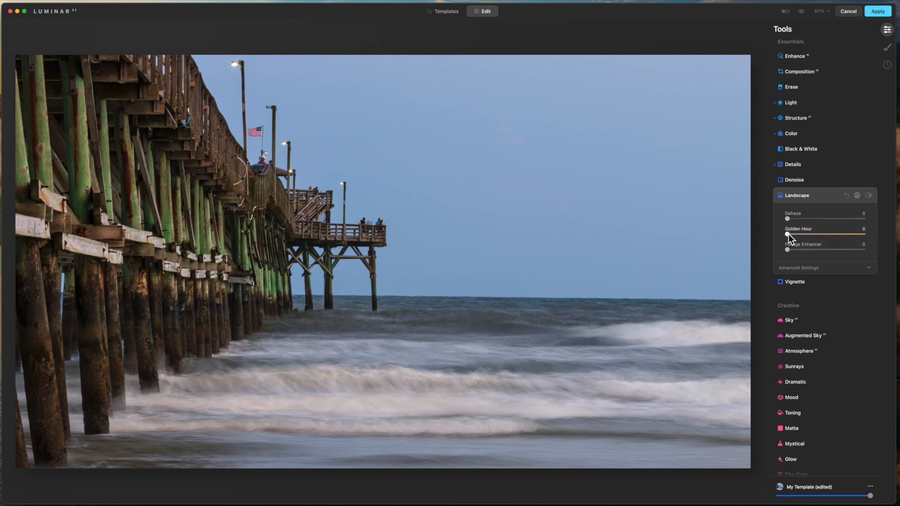
left_click_drag(788, 235, 789, 234)
left_click(868, 196)
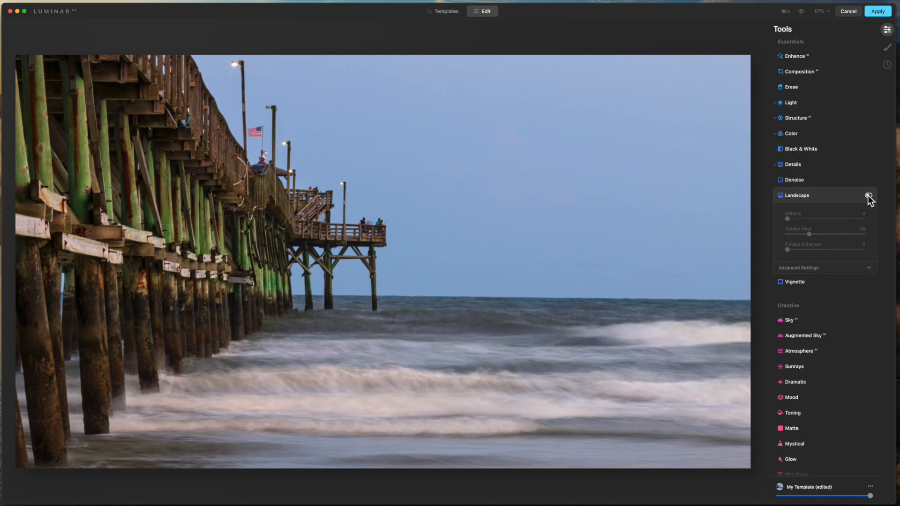
left_click(869, 195)
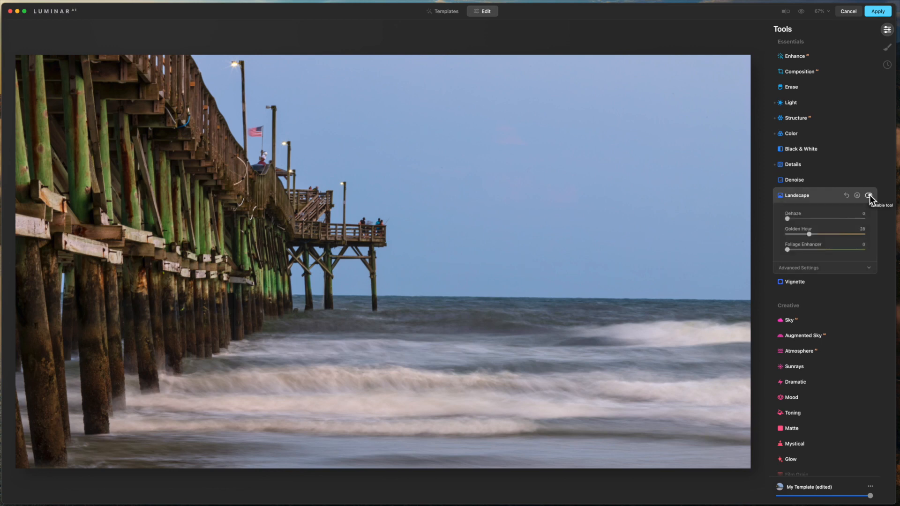
left_click(870, 195)
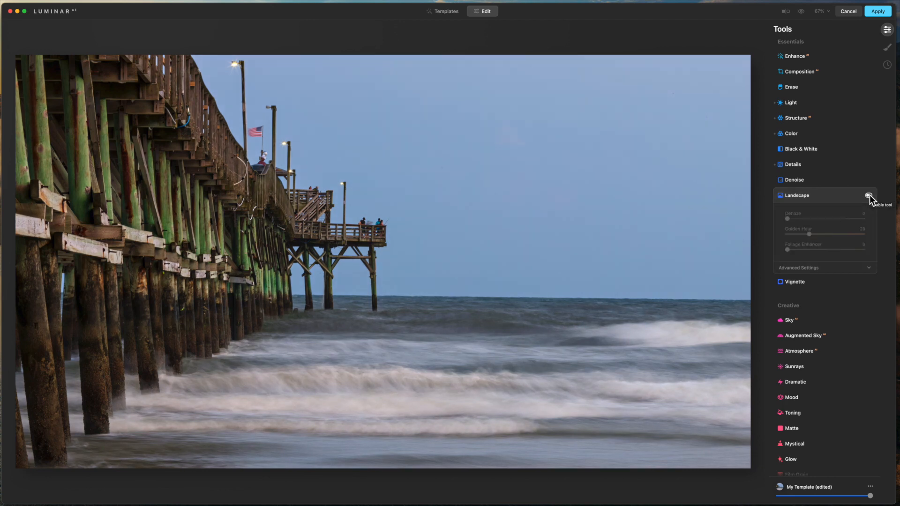
left_click(868, 195)
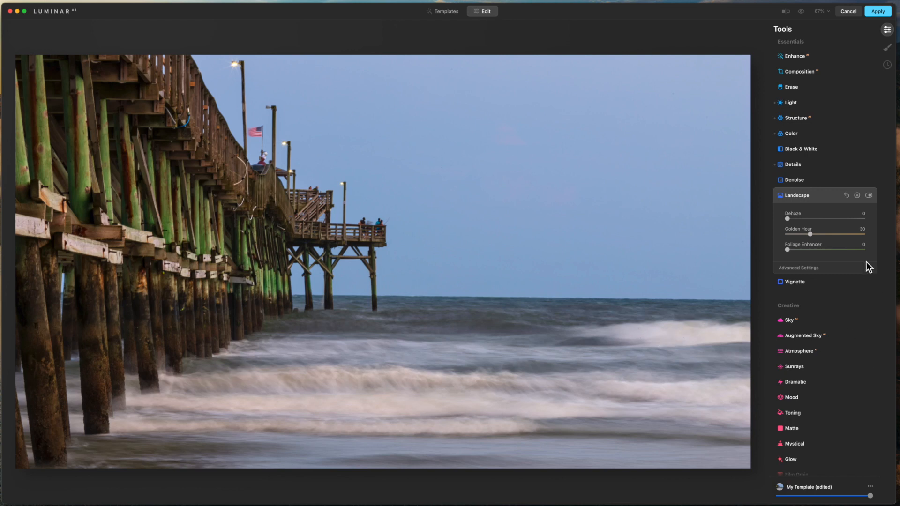
left_click(869, 195)
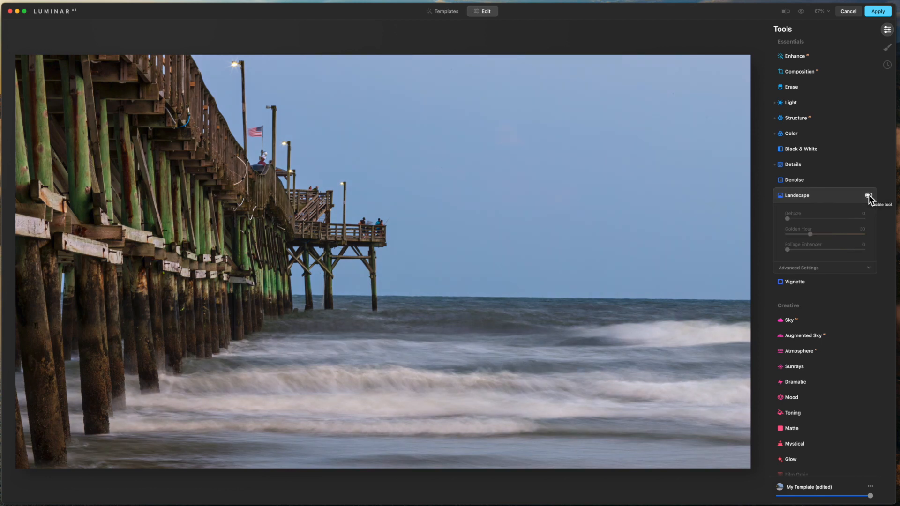
left_click(868, 195)
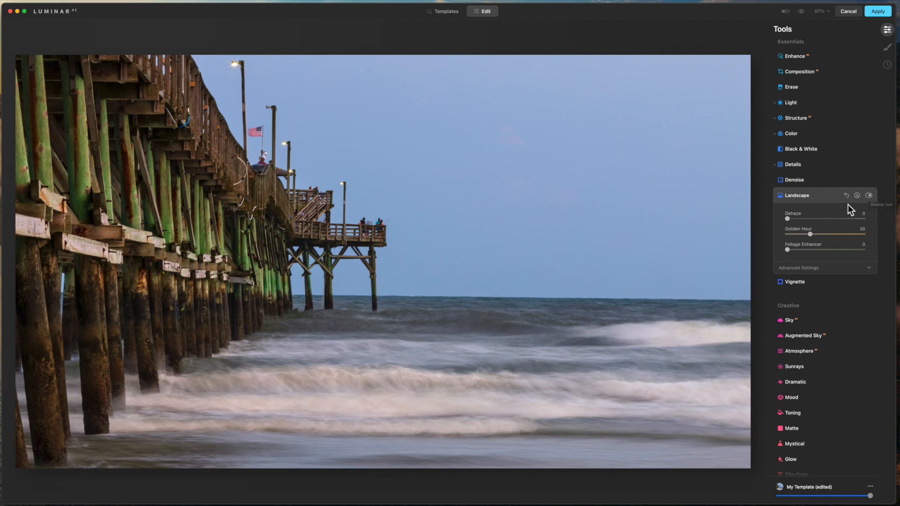
left_click(828, 194)
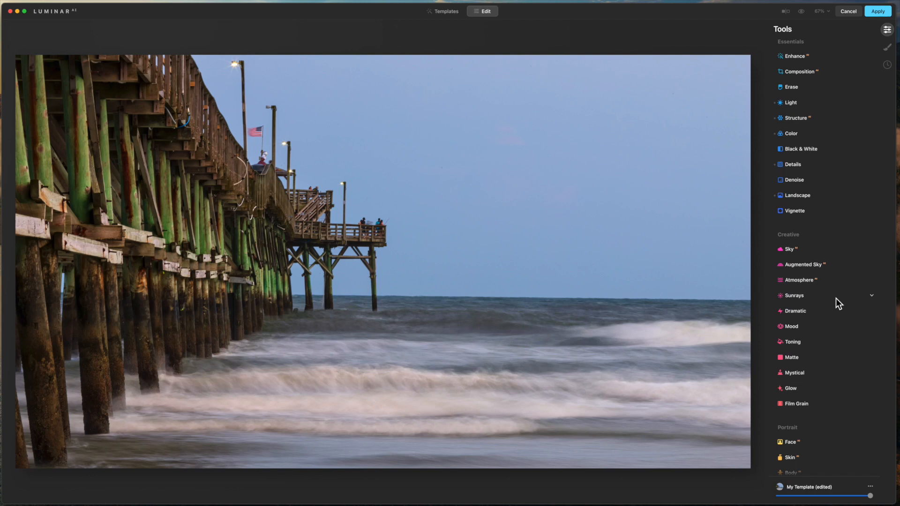
Replace the photo's sky with Blue Sky 1 using the Sky tool, and compare the photo with and without the effect
left_click(798, 249)
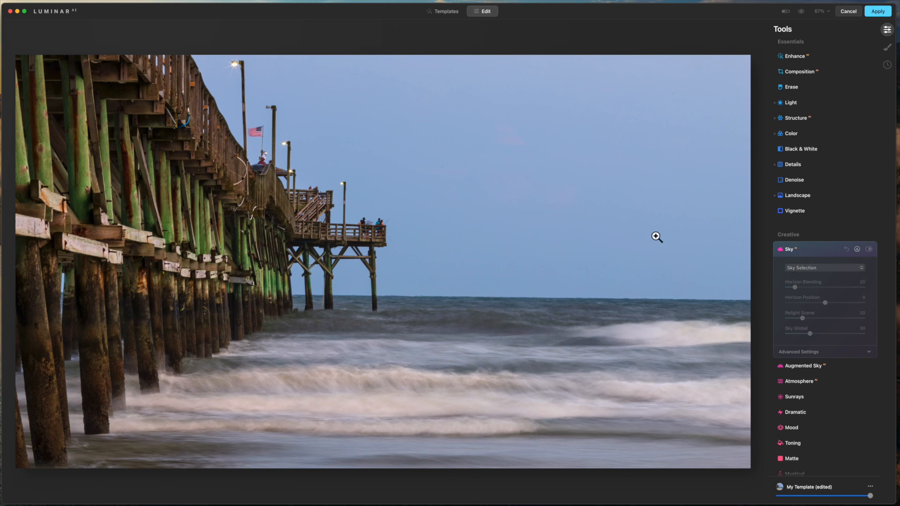
left_click(862, 268)
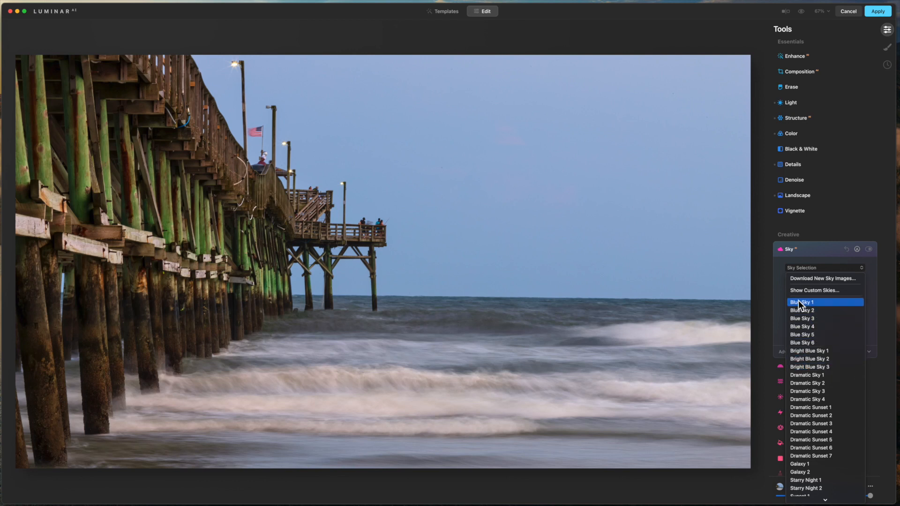
left_click(822, 302)
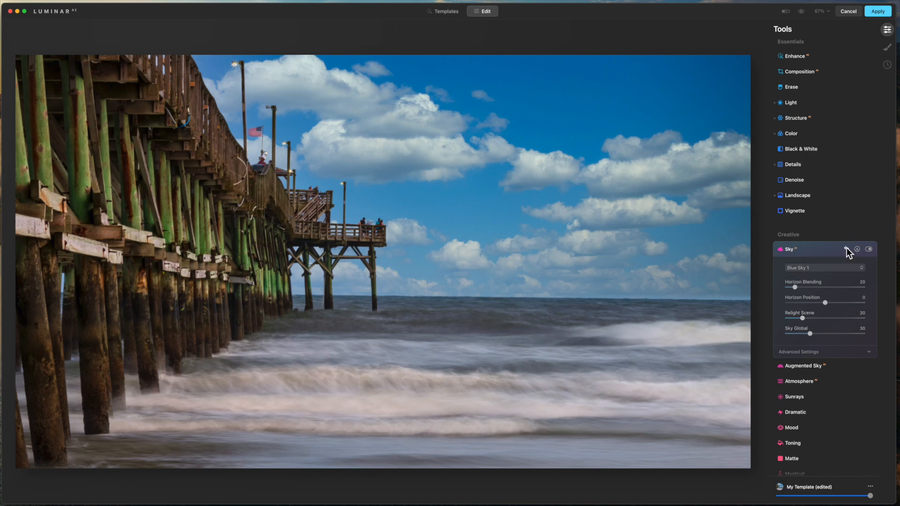
left_click(869, 250)
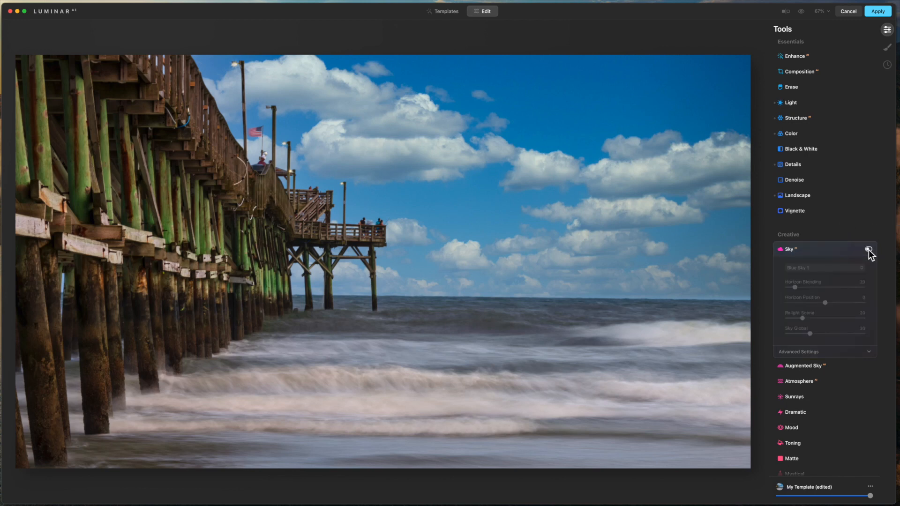
left_click(869, 249)
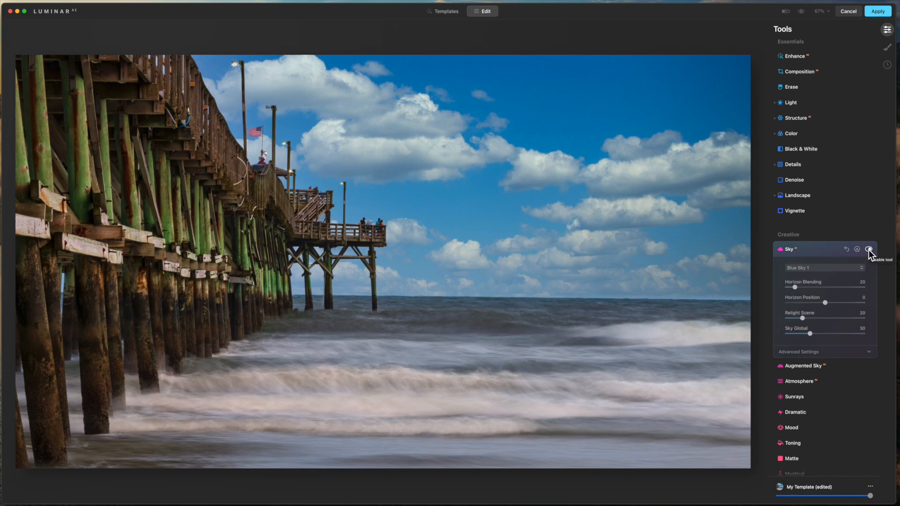
left_click(868, 249)
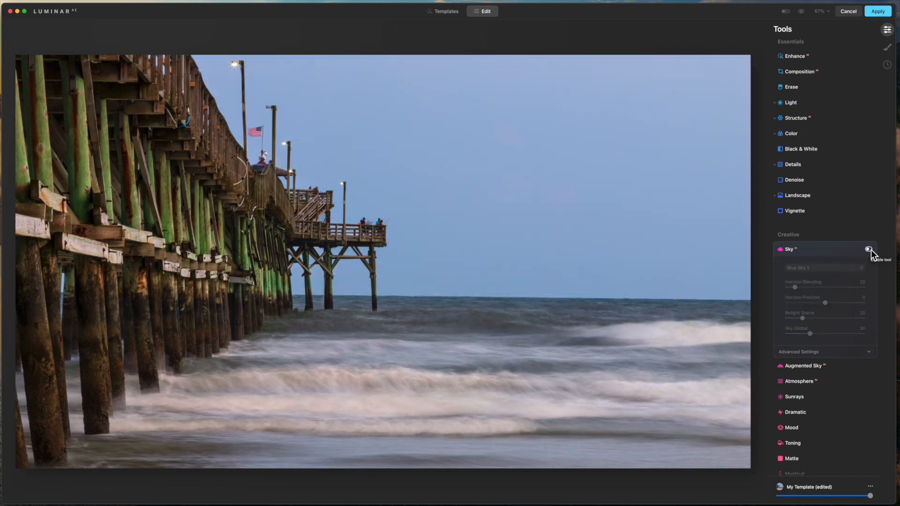
left_click(868, 250)
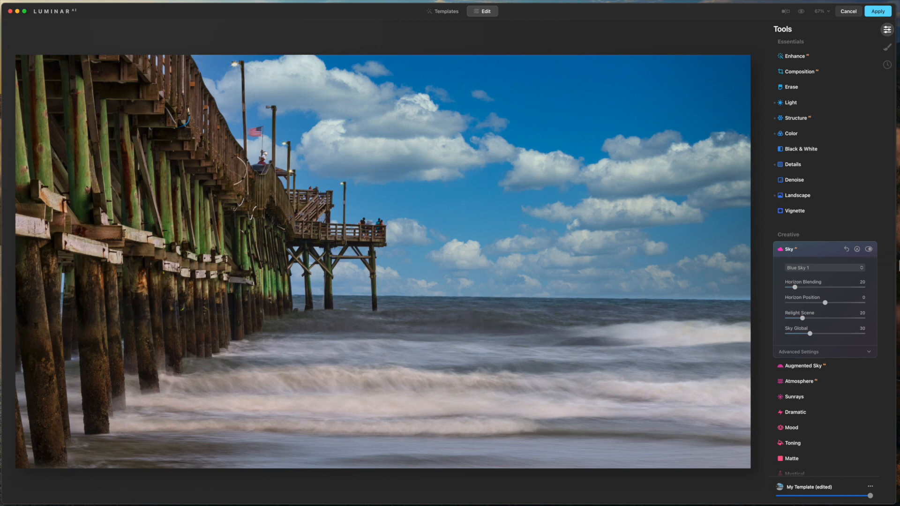
left_click(869, 250)
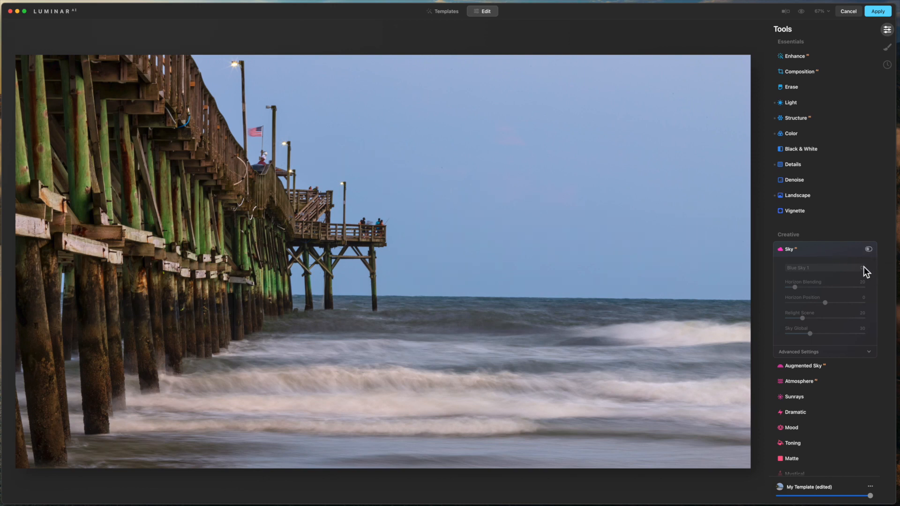
left_click(868, 249)
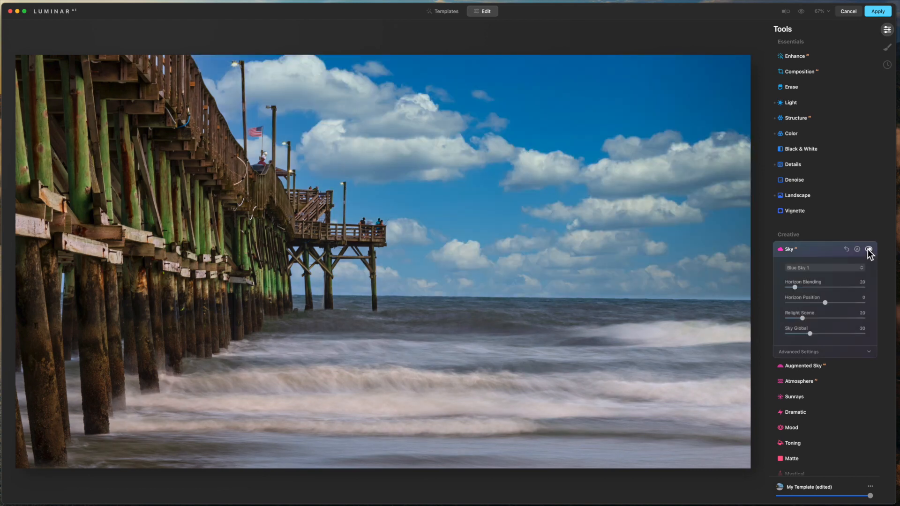
Try the Dramatic Sky 1 and Dramatic Sunset 4 skies on the photo, then reset the Sky tool
left_click(862, 268)
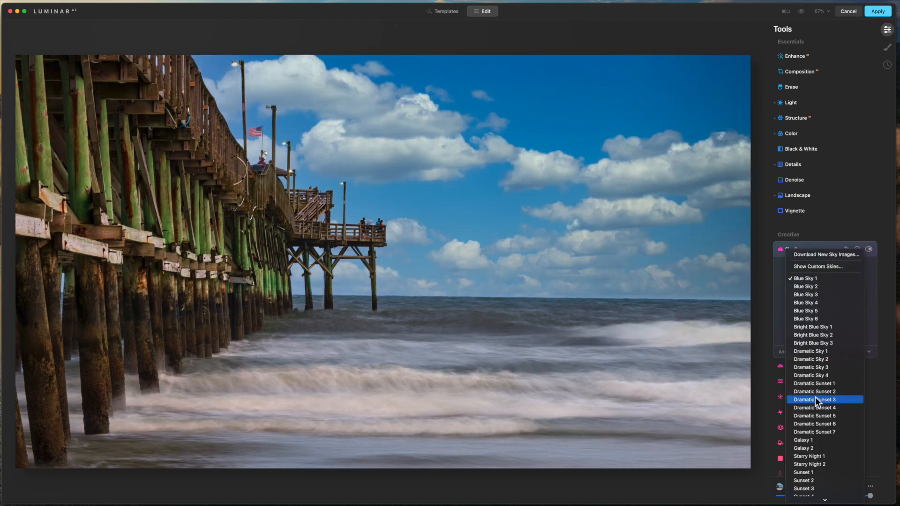
left_click(813, 351)
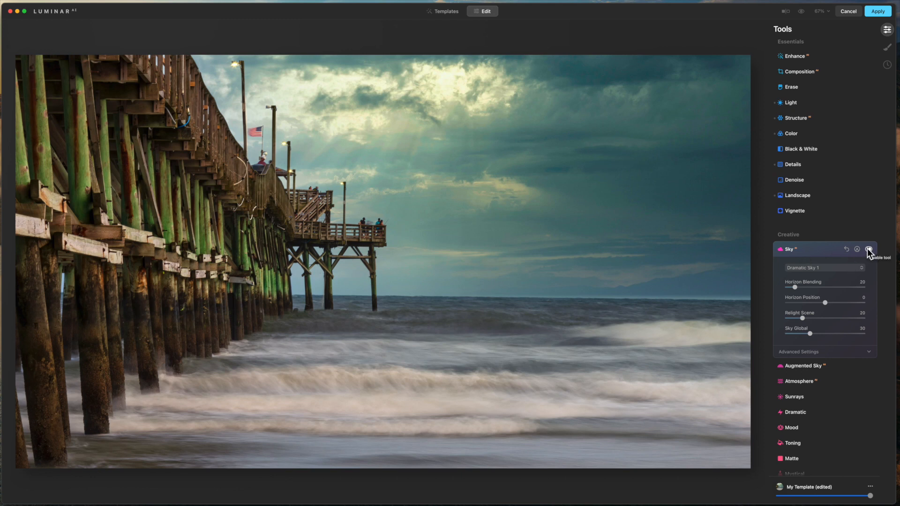
left_click(861, 267)
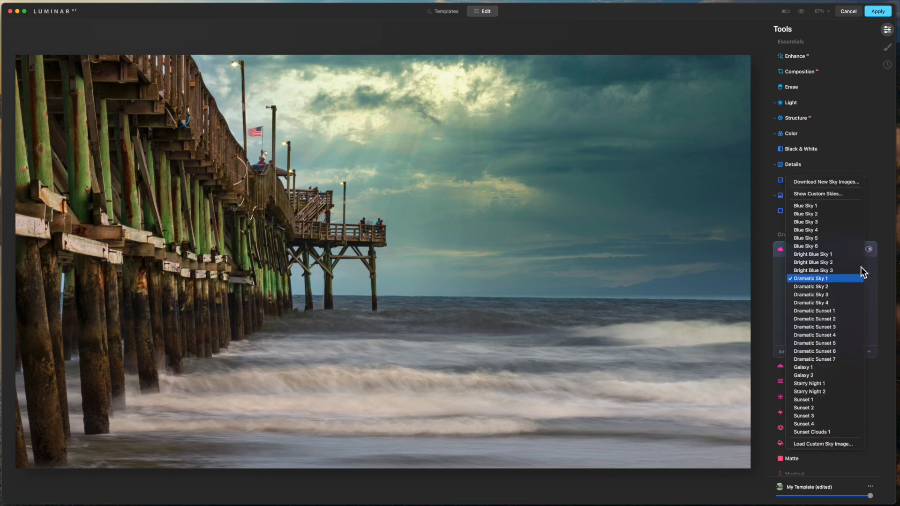
left_click(820, 336)
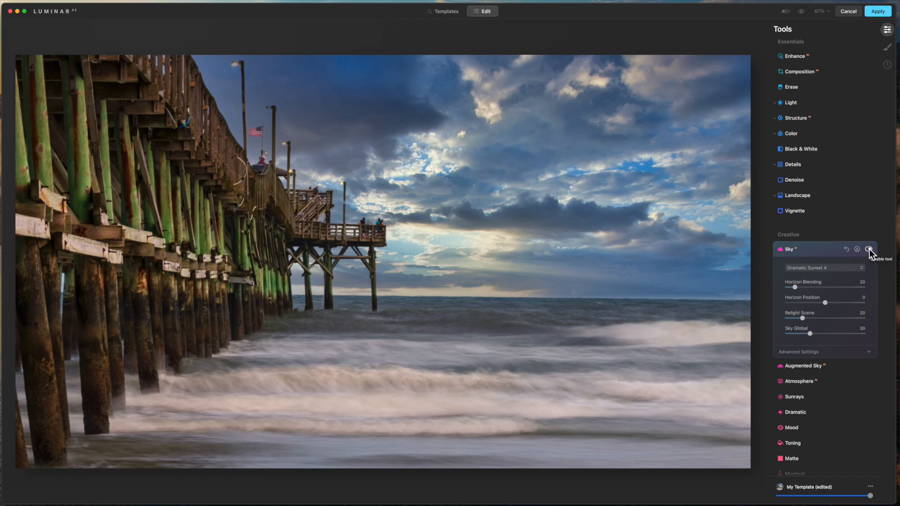
left_click(847, 249)
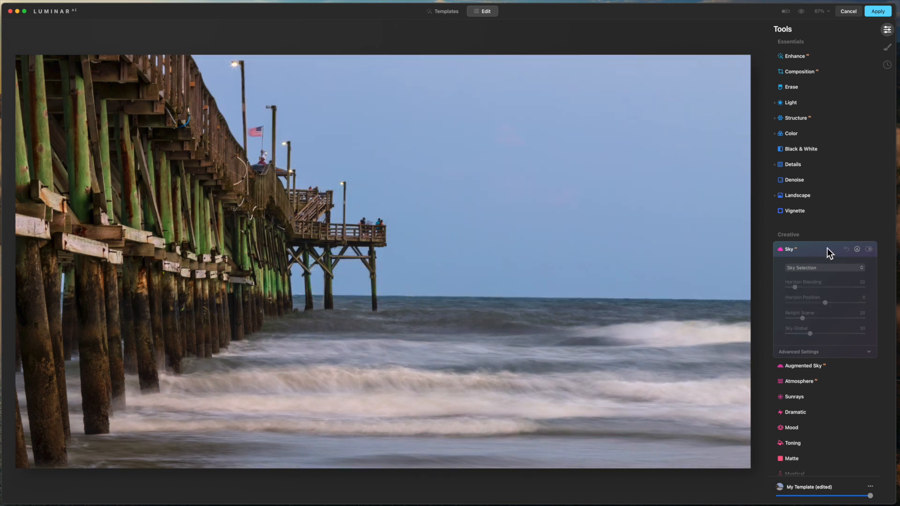
left_click(814, 247)
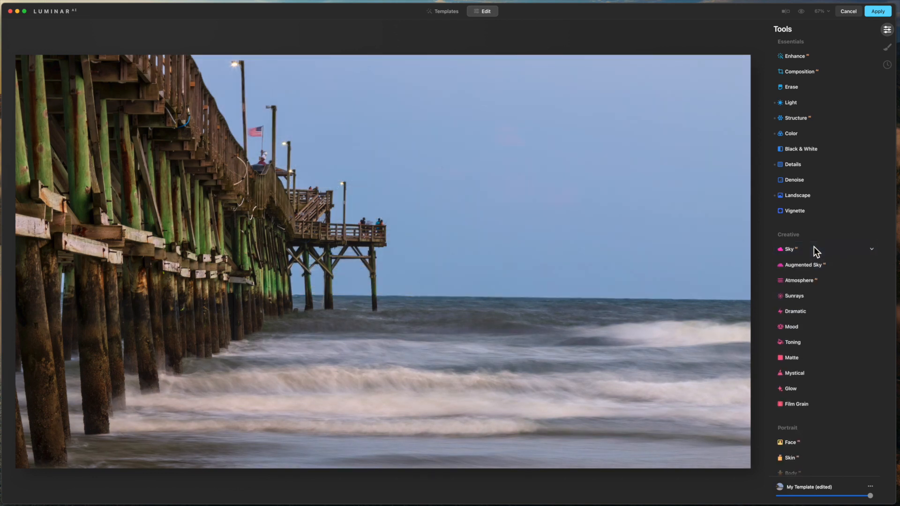
Try the Fireworks 2 and Birds 1 objects in the photo's sky with the Augmented Sky tool
left_click(793, 266)
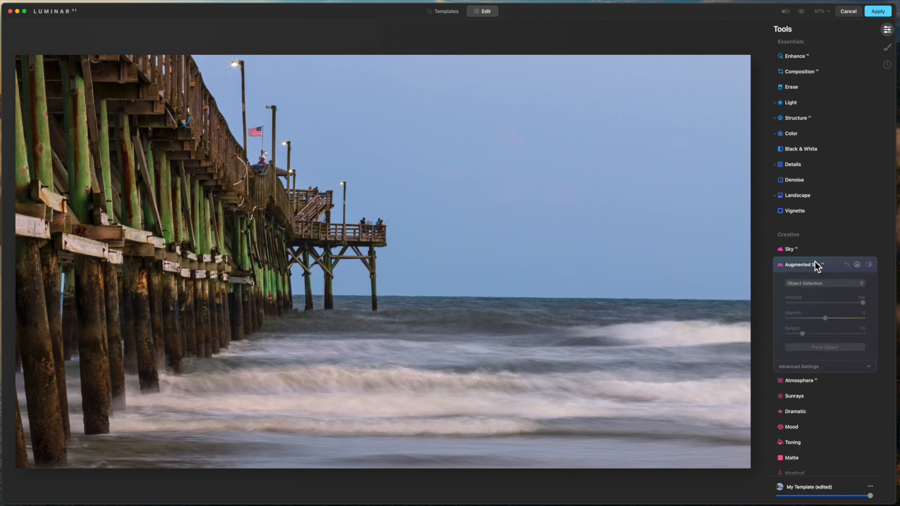
left_click(862, 283)
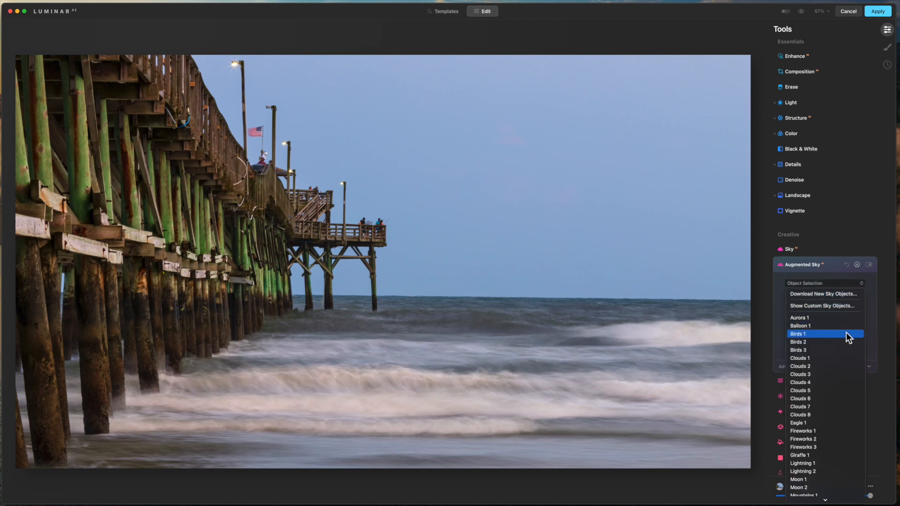
scroll(823, 377, "down", 5)
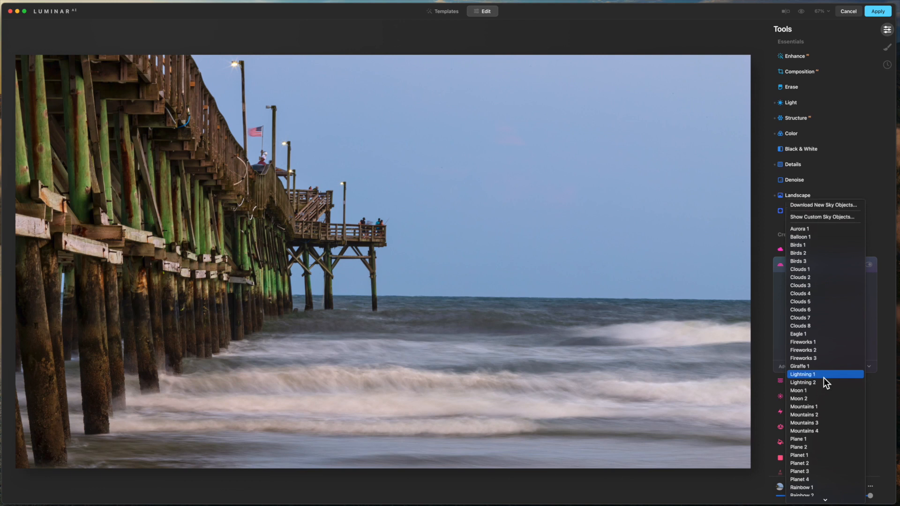
left_click(821, 350)
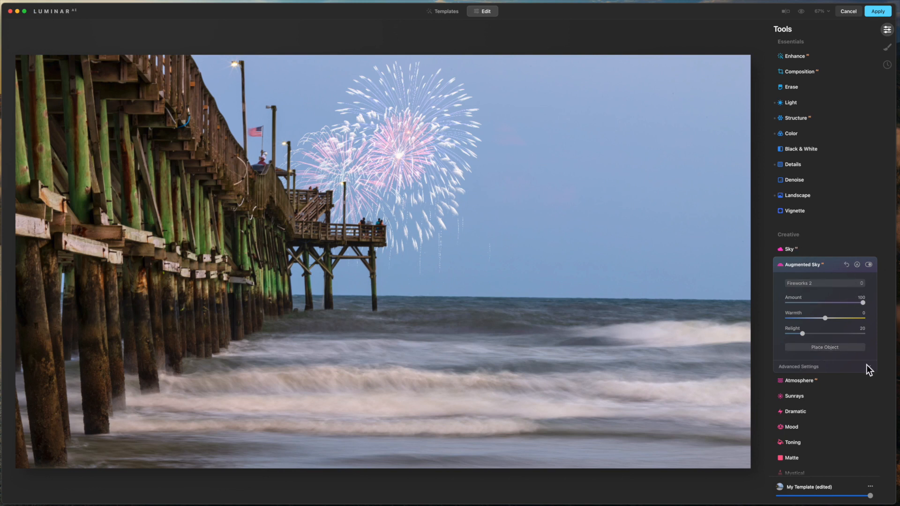
left_click(862, 282)
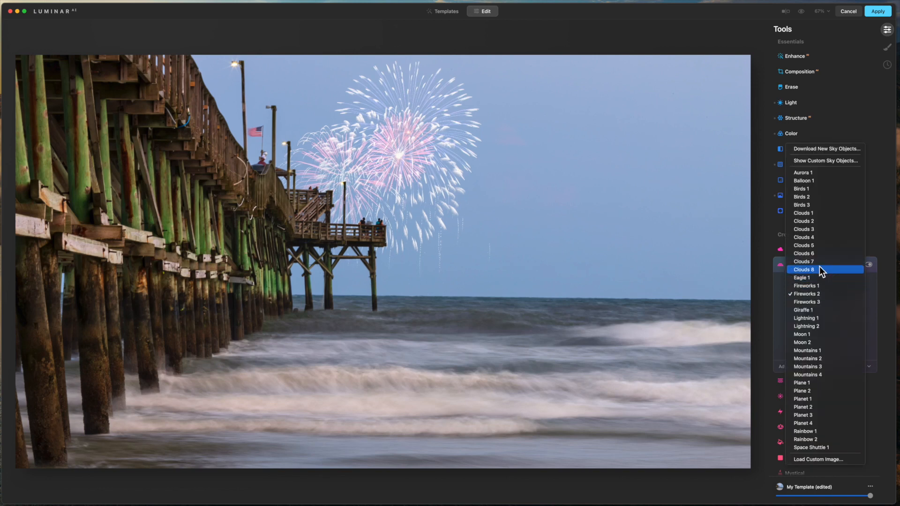
left_click(815, 189)
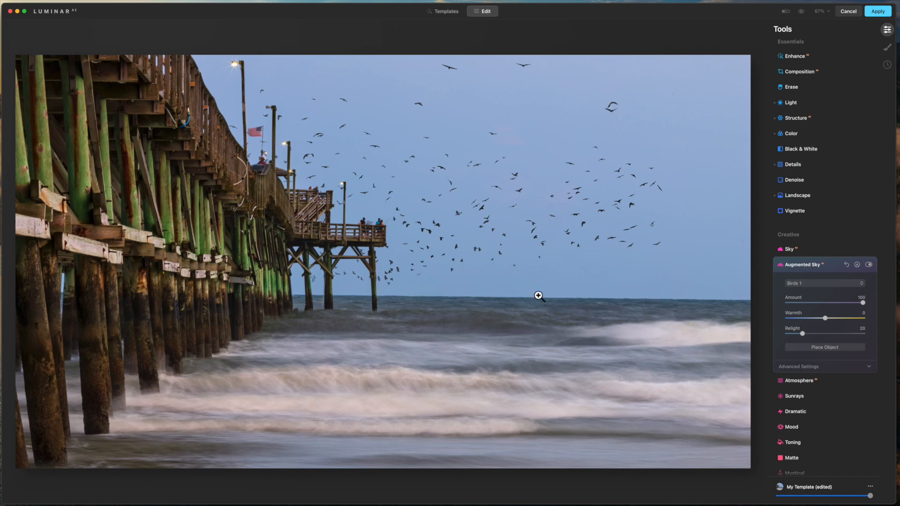
Change the Augmented Sky object to Lightning 1 with Relight at 41, and turn the tool's effect off
left_click(863, 283)
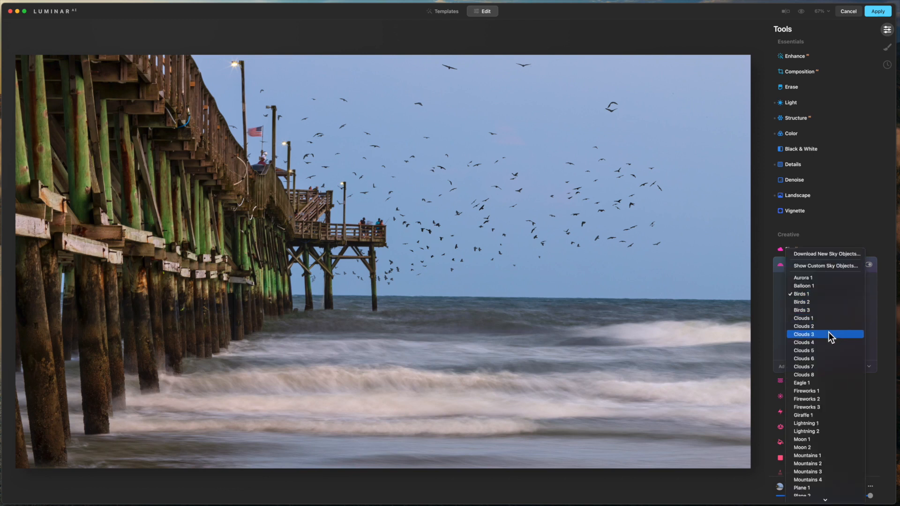
scroll(828, 332, "down", 3)
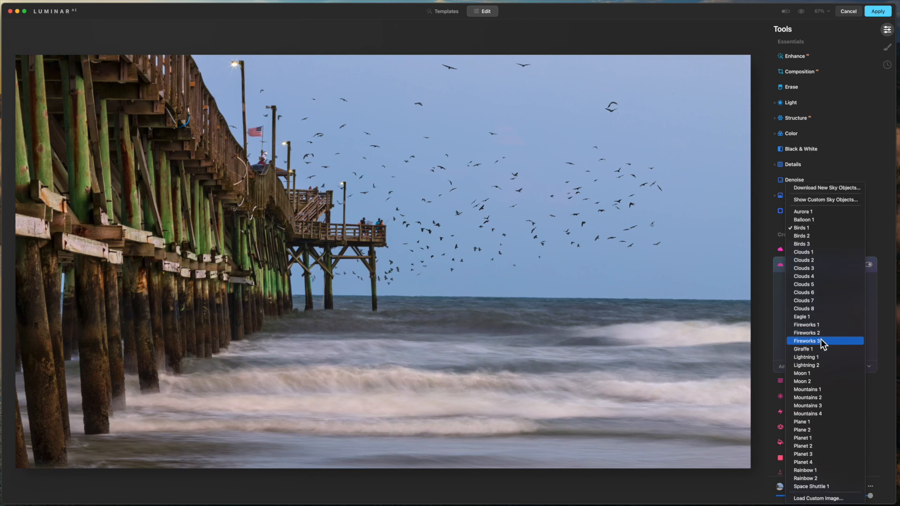
left_click(823, 357)
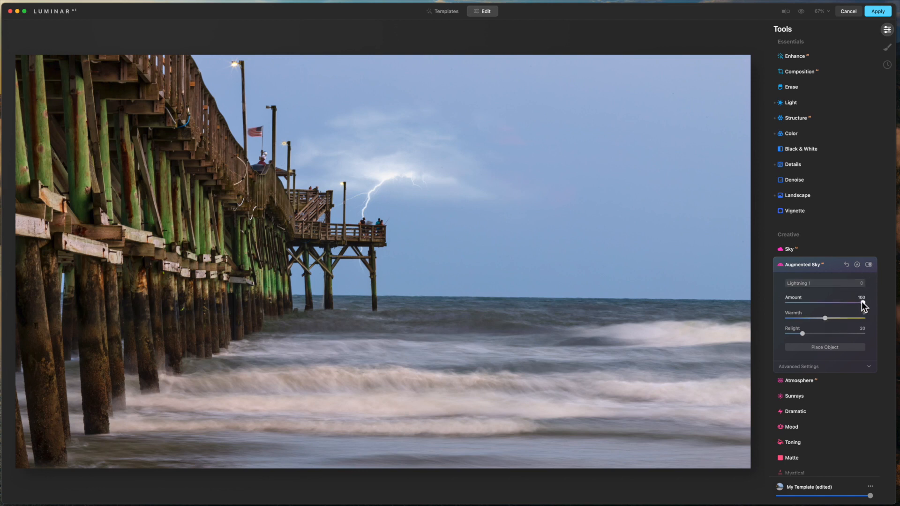
double_click(804, 303)
left_click_drag(820, 334, 826, 335)
left_click_drag(820, 336, 820, 337)
left_click(868, 264)
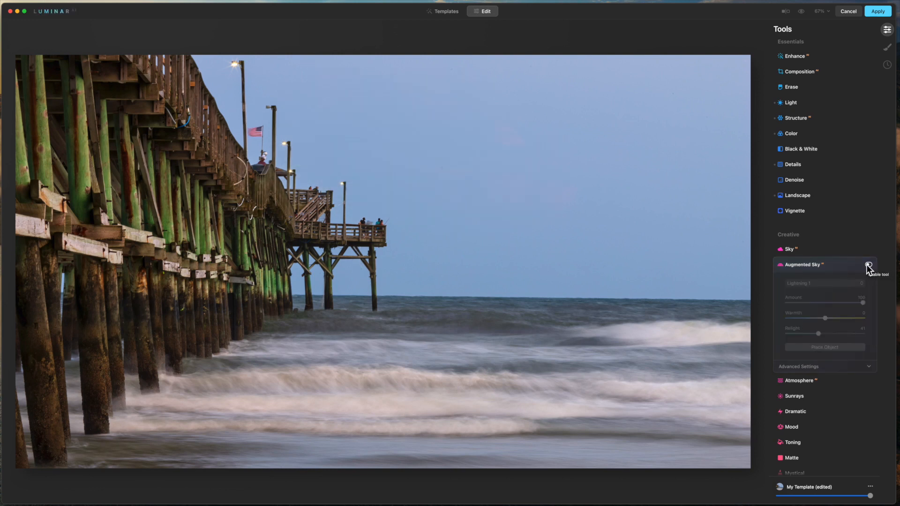
left_click(800, 265)
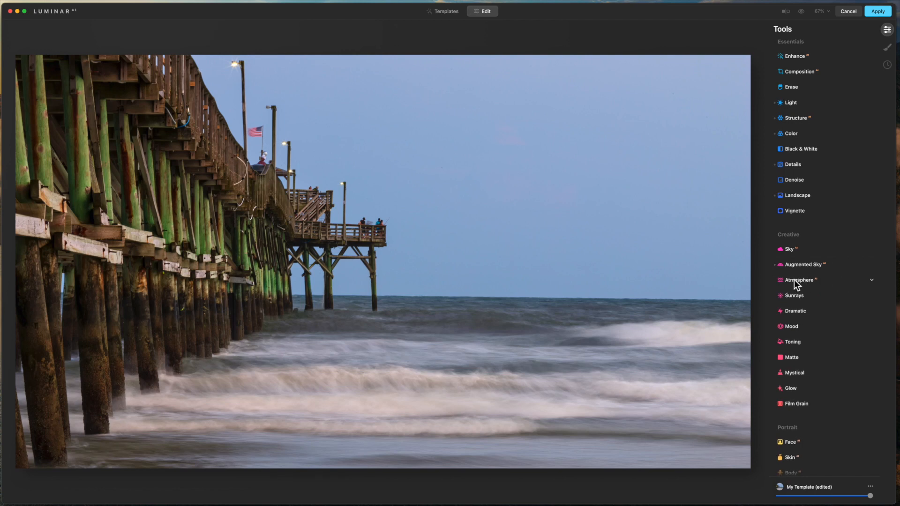
Add fog with the Atmosphere tool in Fog mode, setting Amount to 64, Depth to 47 and Lightness to 74
left_click(794, 280)
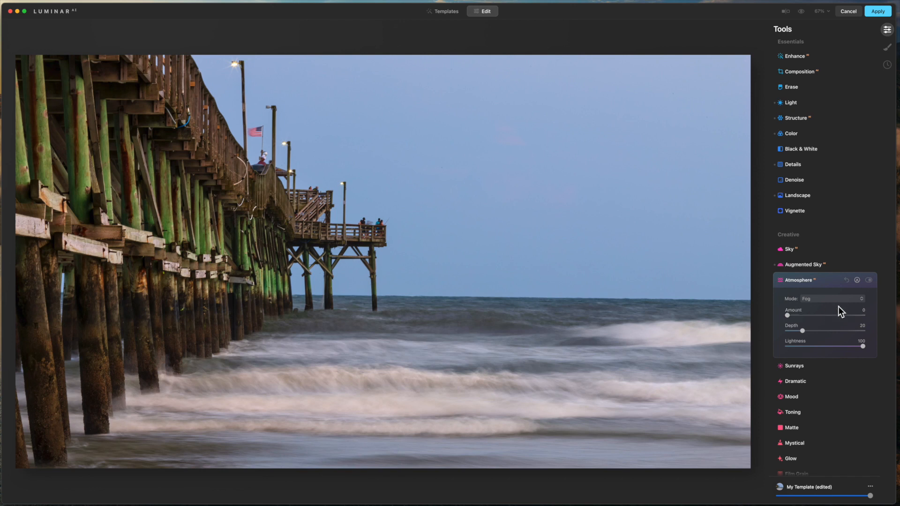
left_click(861, 298)
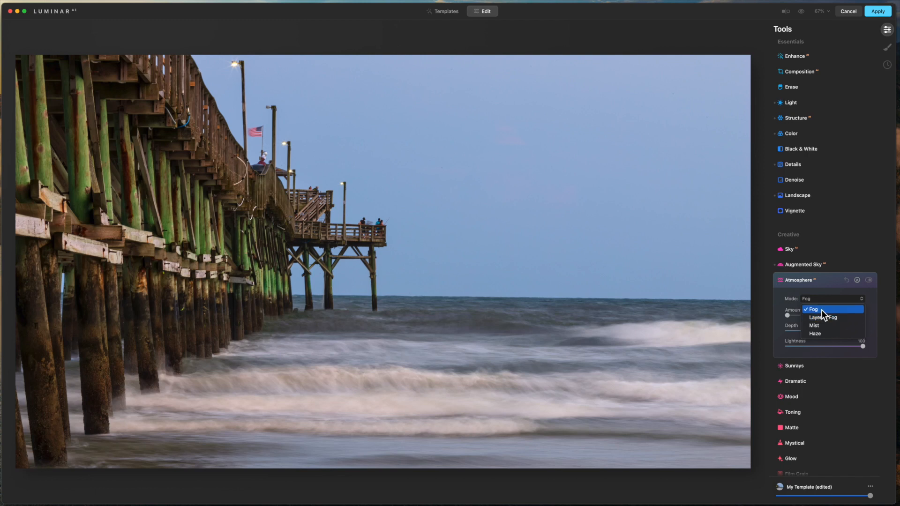
left_click(821, 311)
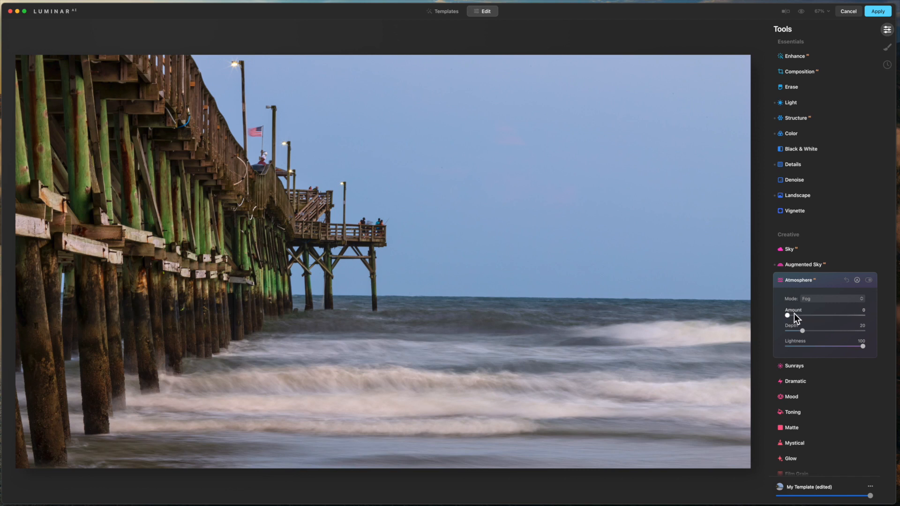
left_click_drag(788, 315, 863, 315)
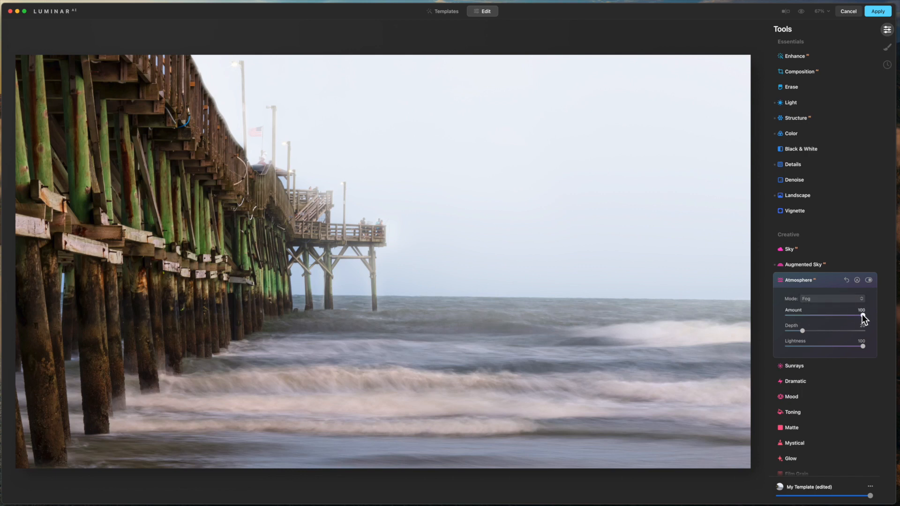
left_click_drag(857, 314, 831, 316)
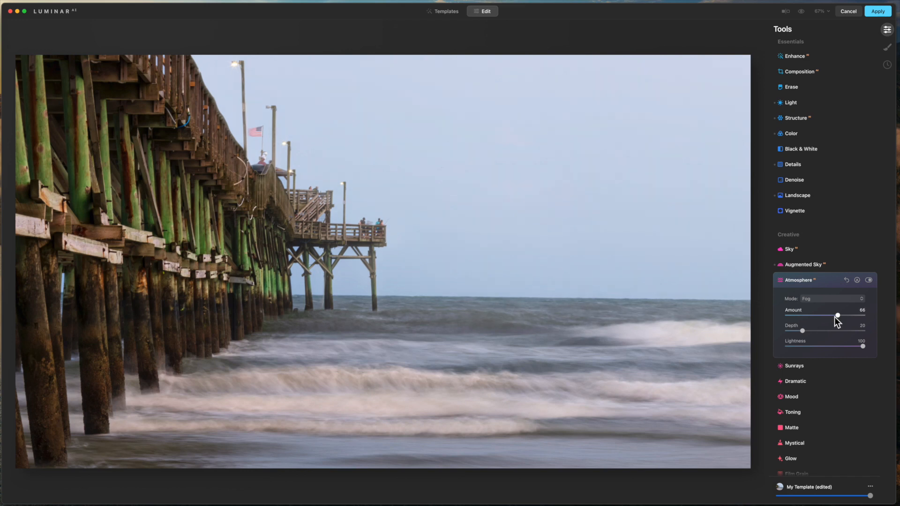
mouse_move(834, 317)
left_mouse_down()
mouse_move(852, 316)
mouse_move(836, 318)
left_mouse_up()
left_click_drag(807, 331, 812, 330)
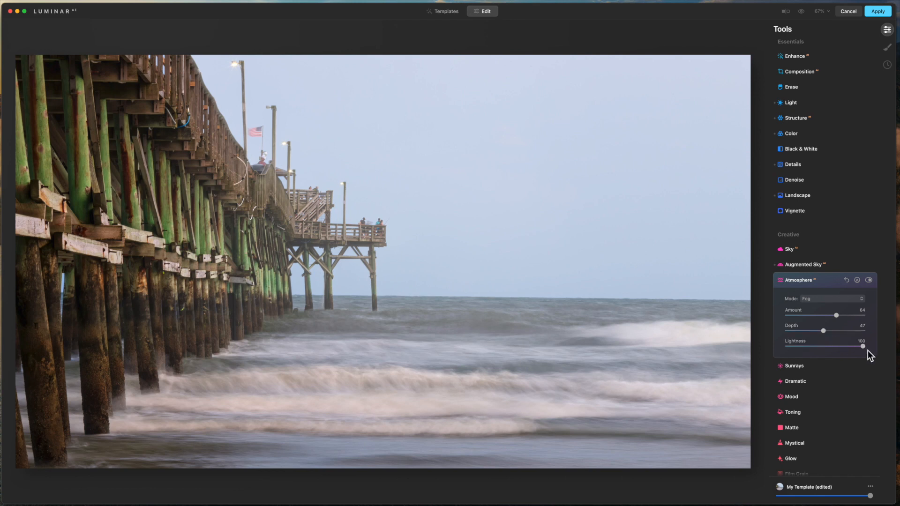
left_click_drag(863, 346, 828, 347)
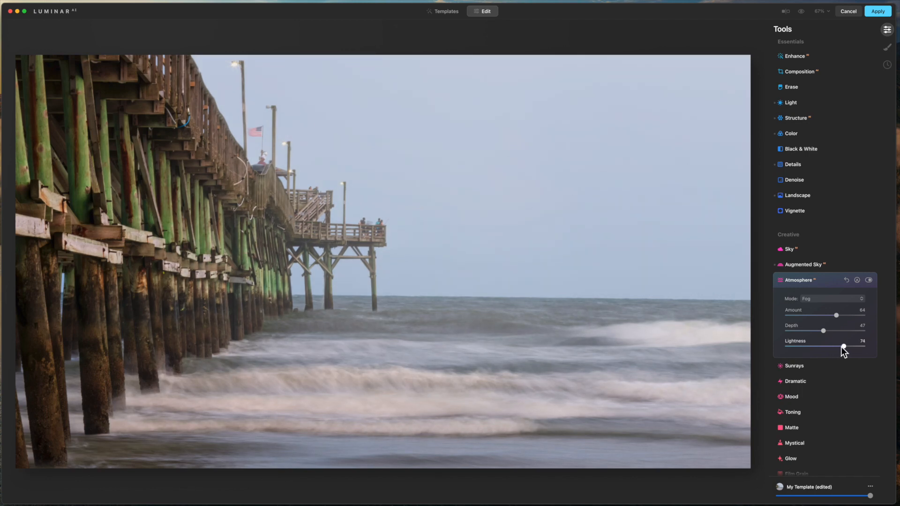
Switch the Atmosphere tool's mode to Mist
left_click(862, 298)
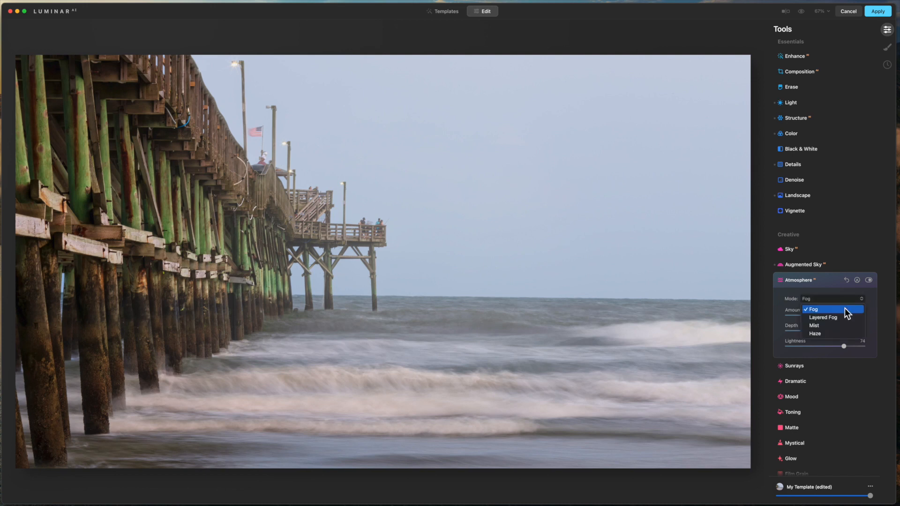
left_click(822, 327)
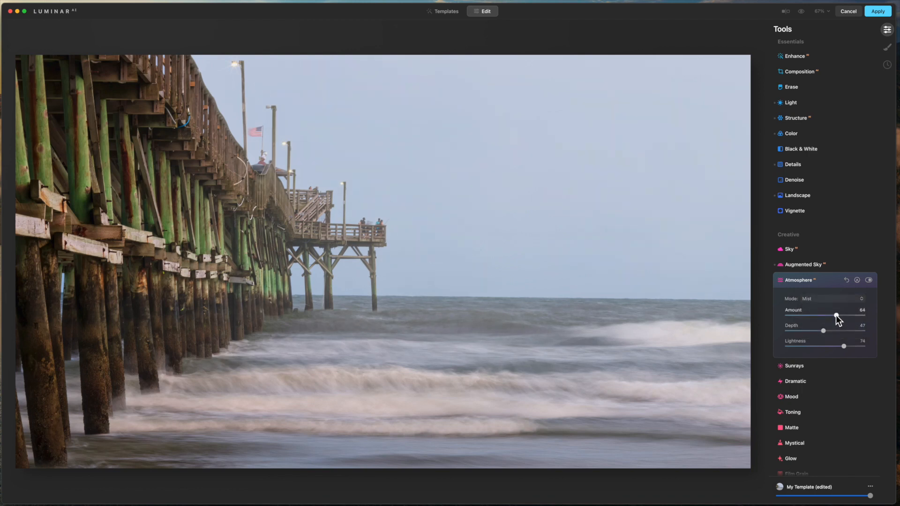
Adjust the Atmosphere mist to Amount 64, Depth 63 and Lightness 50
left_click_drag(840, 315, 870, 316)
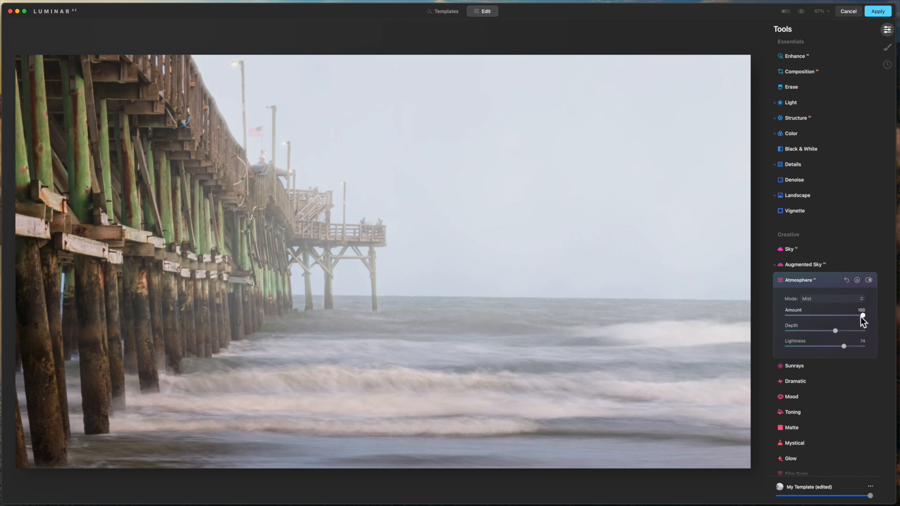
left_click_drag(854, 317, 846, 316)
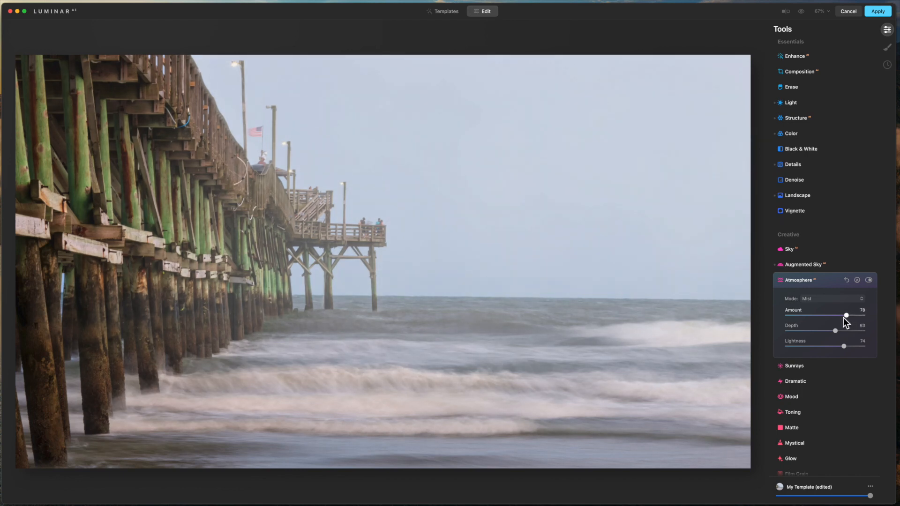
left_click_drag(839, 317, 836, 316)
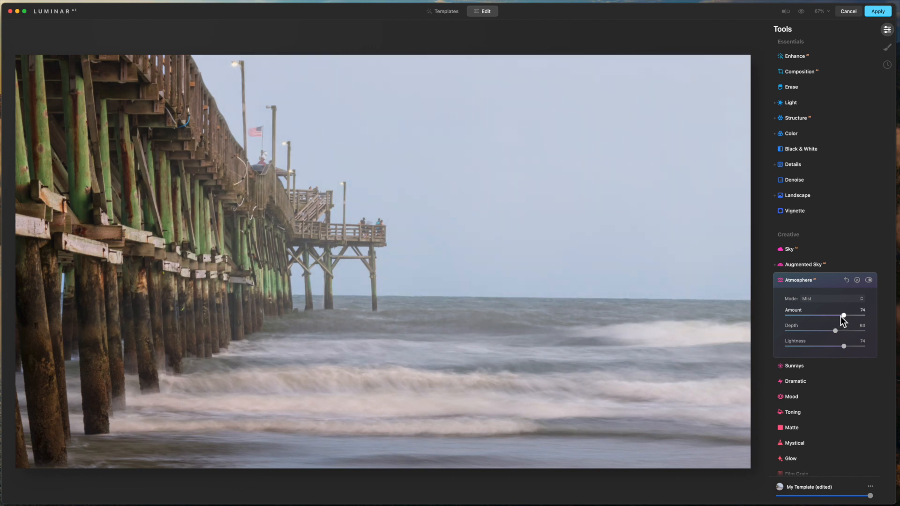
left_click_drag(842, 316, 832, 315)
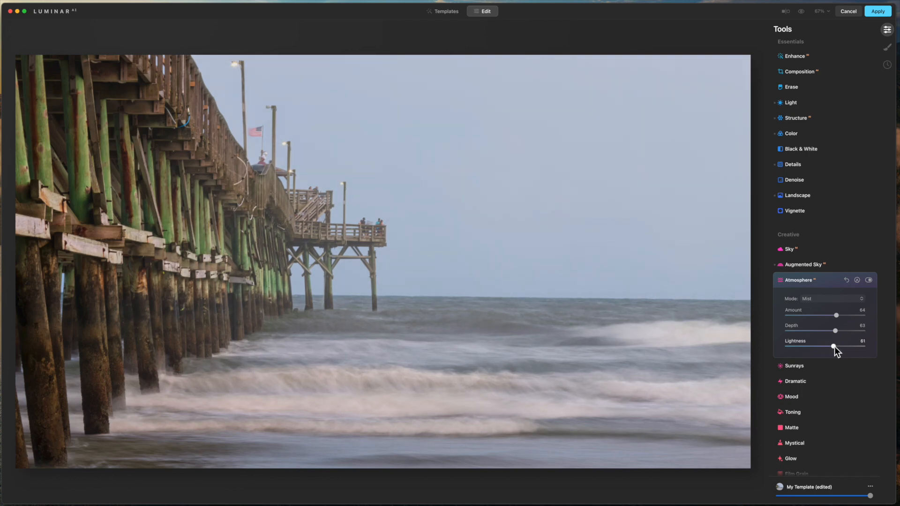
left_click_drag(839, 346, 824, 346)
left_click(834, 281)
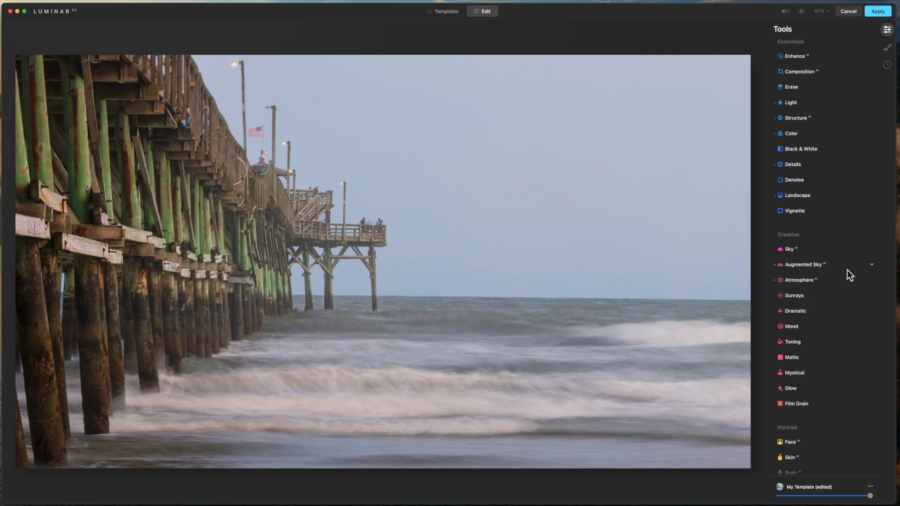
Turn off the Atmosphere tool's mist effect on the photo
left_click(807, 281)
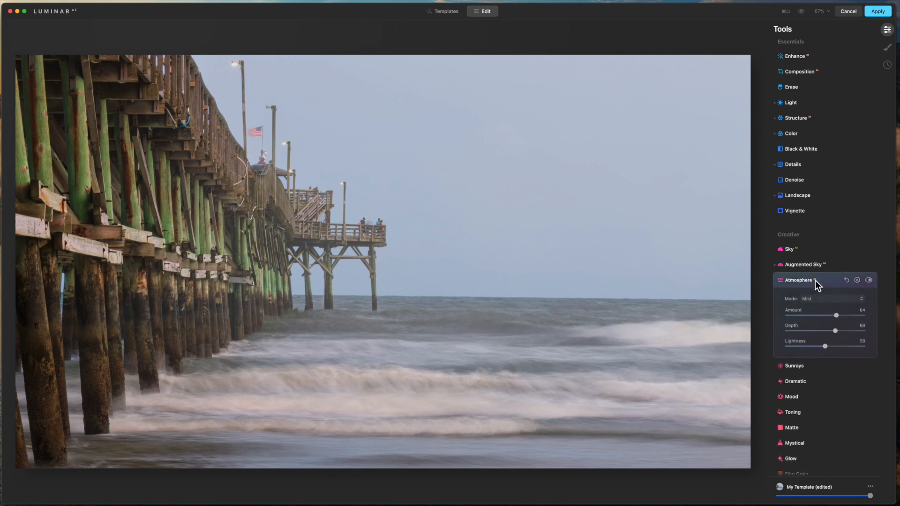
left_click(869, 281)
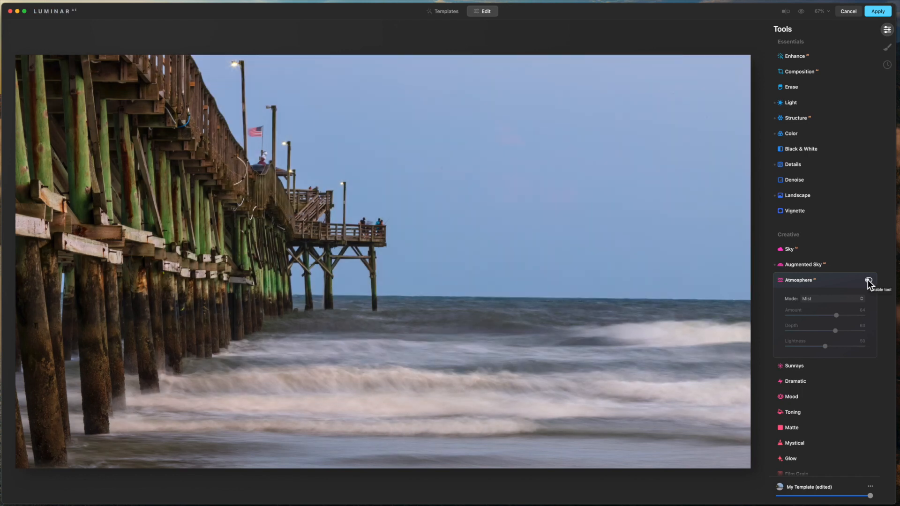
left_click(799, 280)
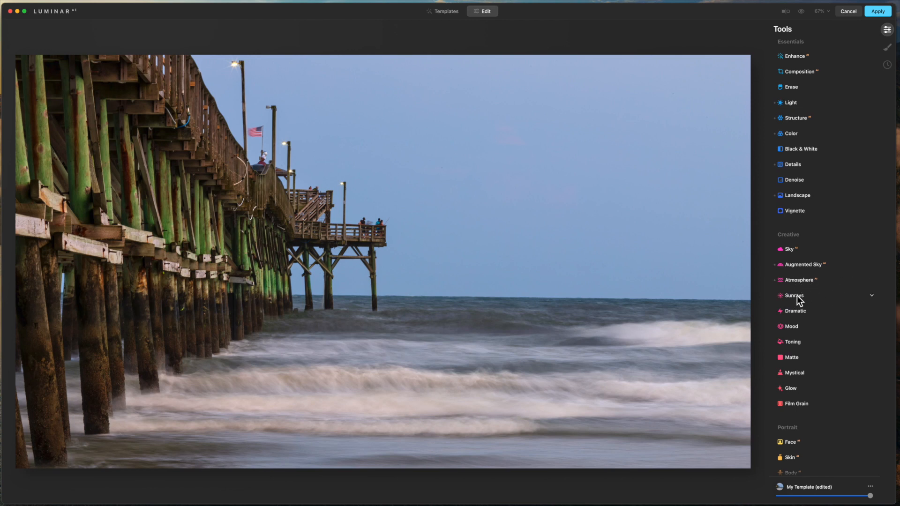
Try the Dramatic effect on the photo and return its Amount to 0
left_click(800, 312)
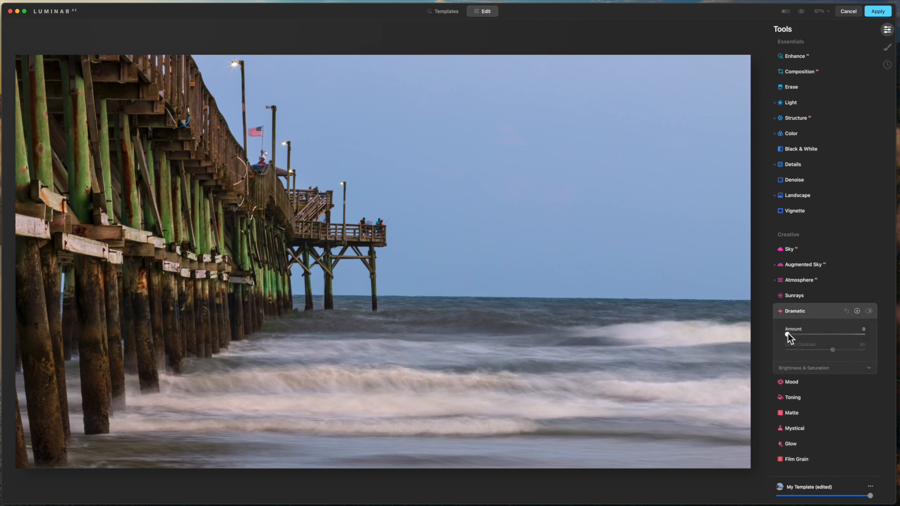
left_click_drag(786, 334, 808, 334)
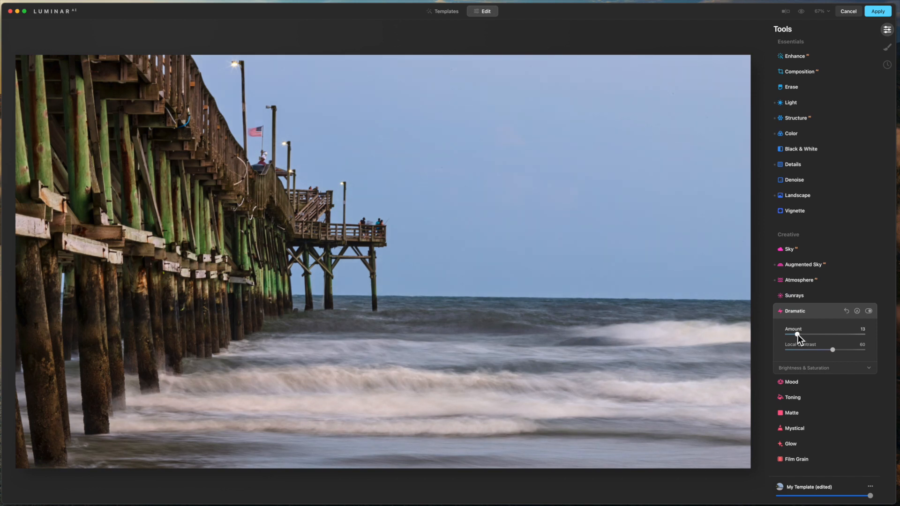
left_click_drag(792, 336, 780, 334)
left_click(817, 307)
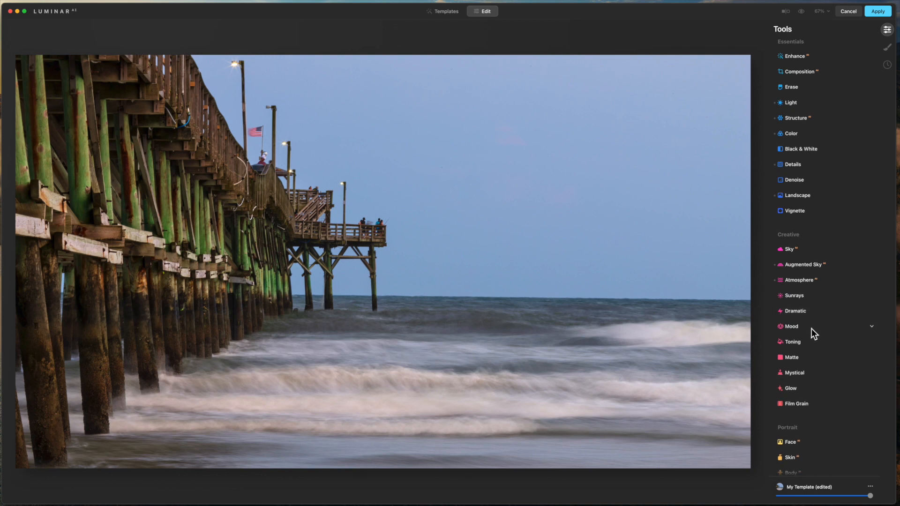
Look over the LUT choices offered by the Mood tool without applying one
left_click(811, 328)
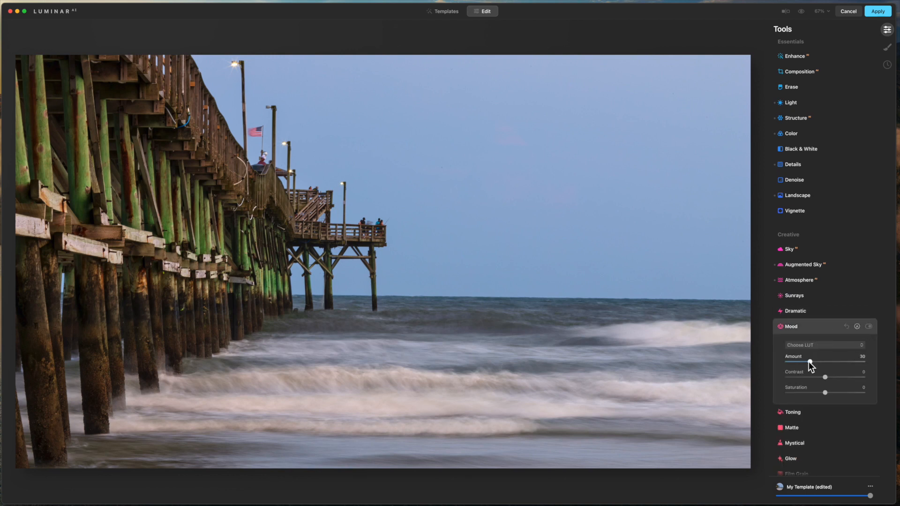
left_click(861, 345)
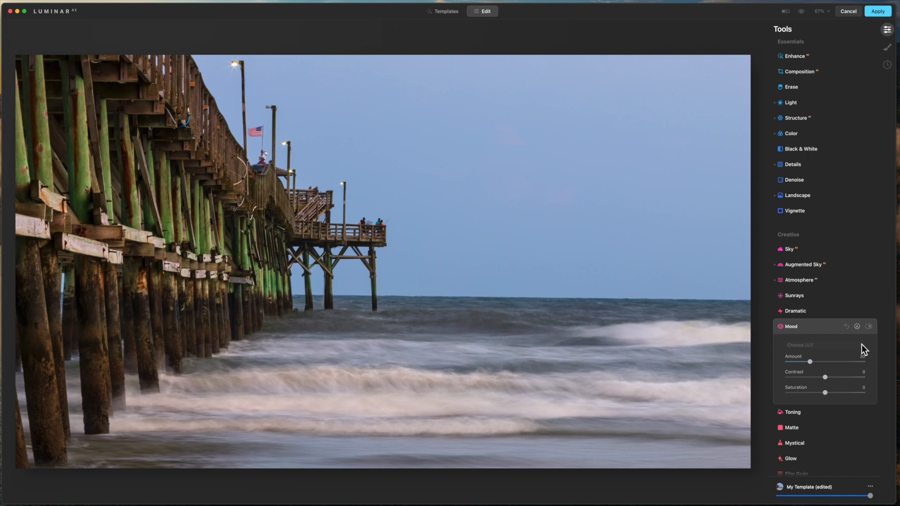
left_click(862, 345)
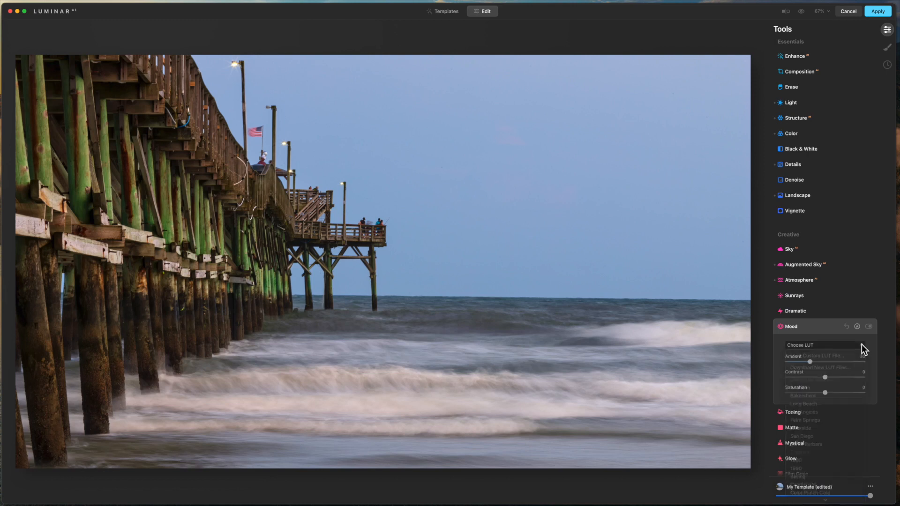
left_click(804, 327)
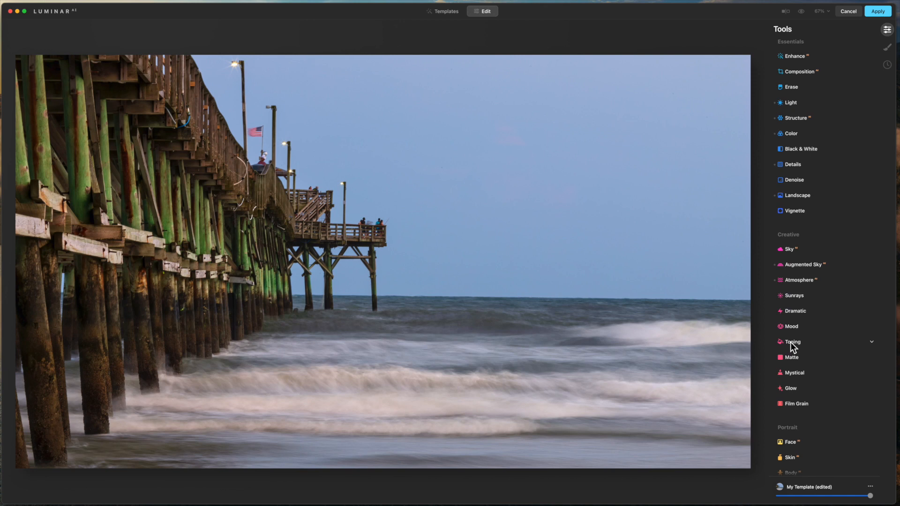
Try the Toning tool's Amount setting and reset it to its default
left_click(790, 342)
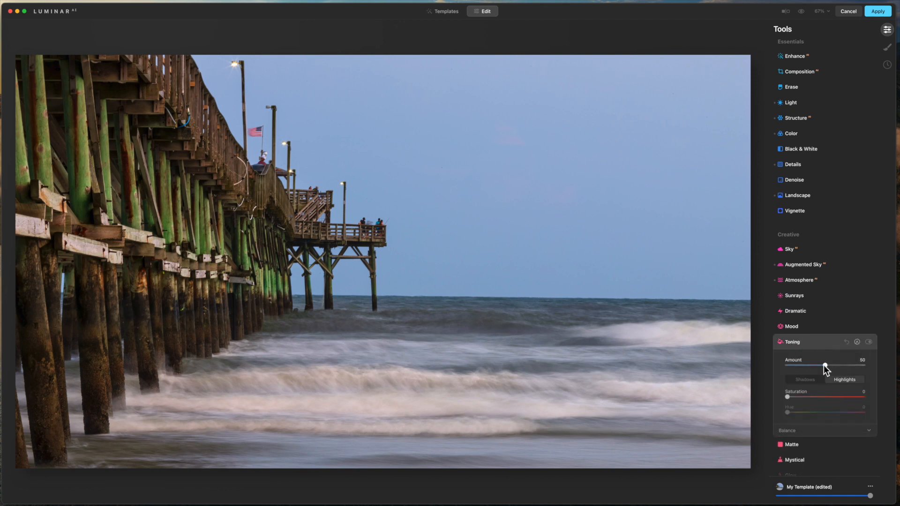
mouse_move(823, 365)
left_mouse_down()
mouse_move(834, 364)
mouse_move(827, 365)
left_mouse_up()
double_click(821, 366)
left_click(820, 339)
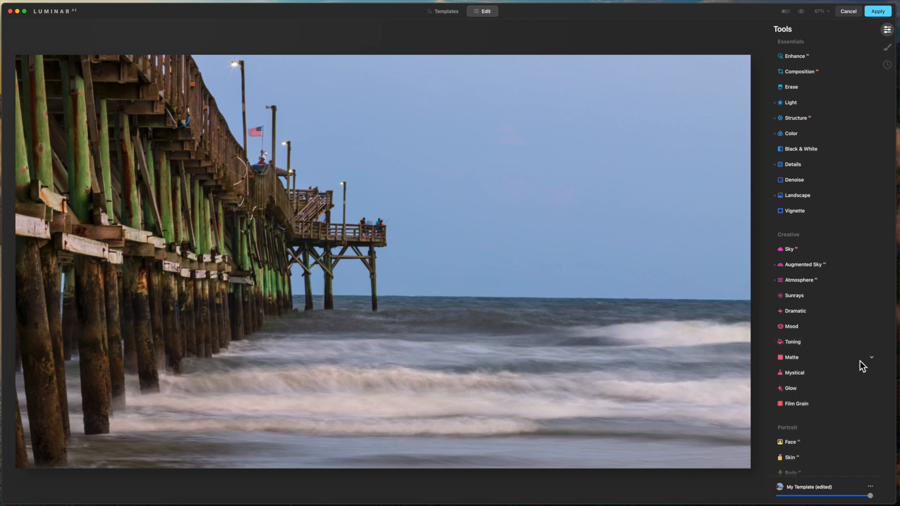
Apply the Mystical effect to the photo, check it switched off and on, and set its Amount to 45
left_click(803, 372)
scroll(832, 390, "down", 5)
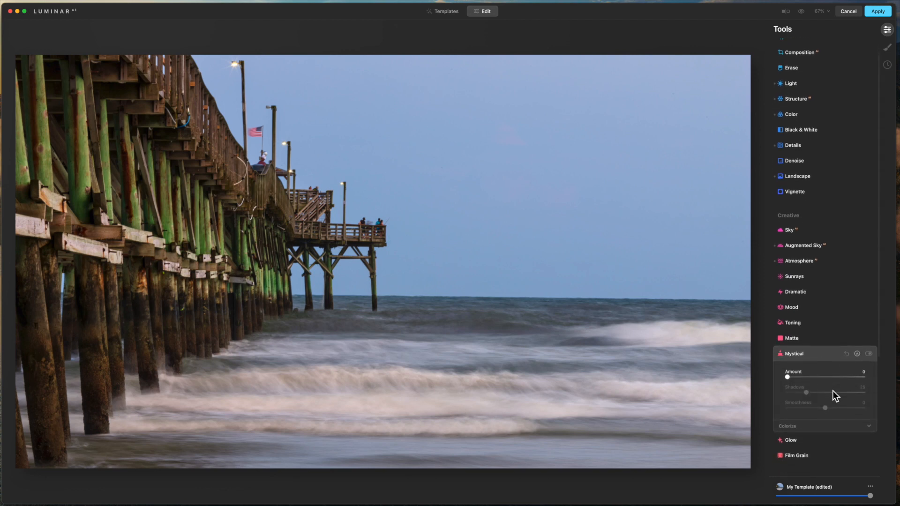
scroll(833, 390, "down", 2)
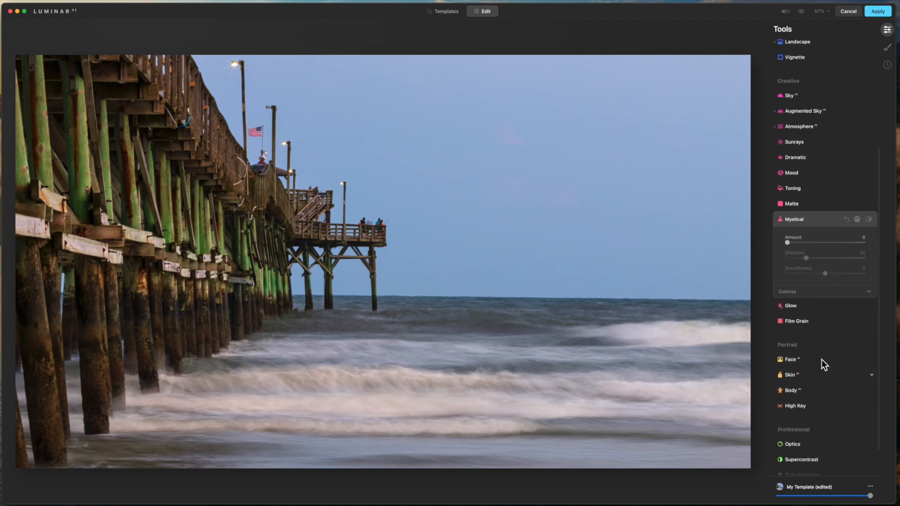
left_click_drag(788, 242, 797, 243)
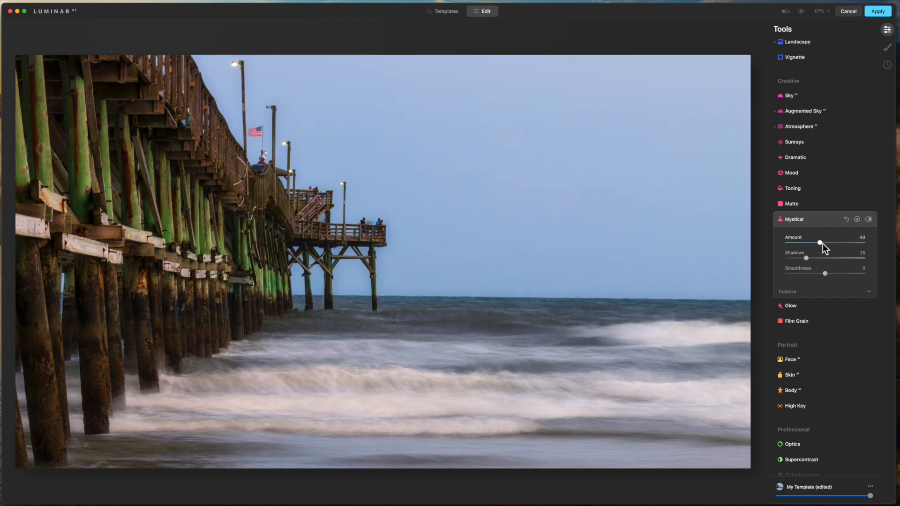
left_click_drag(823, 243, 875, 244)
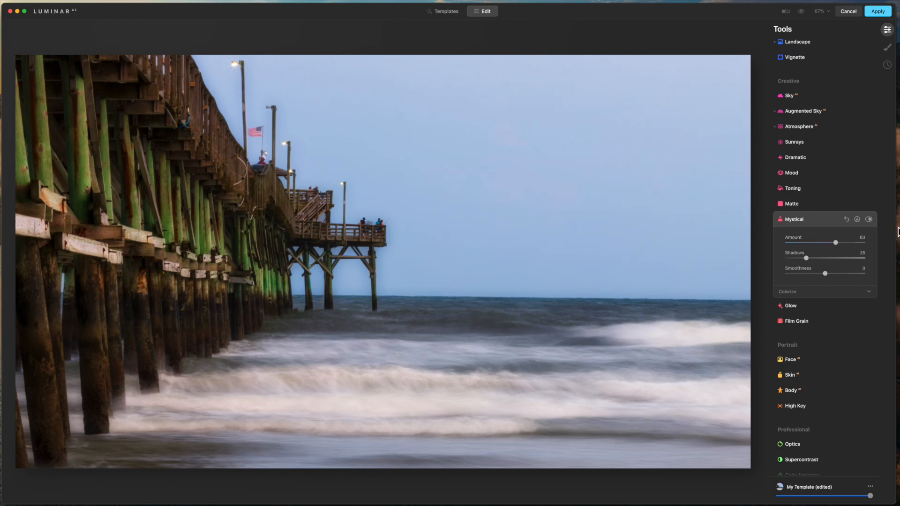
left_click(868, 219)
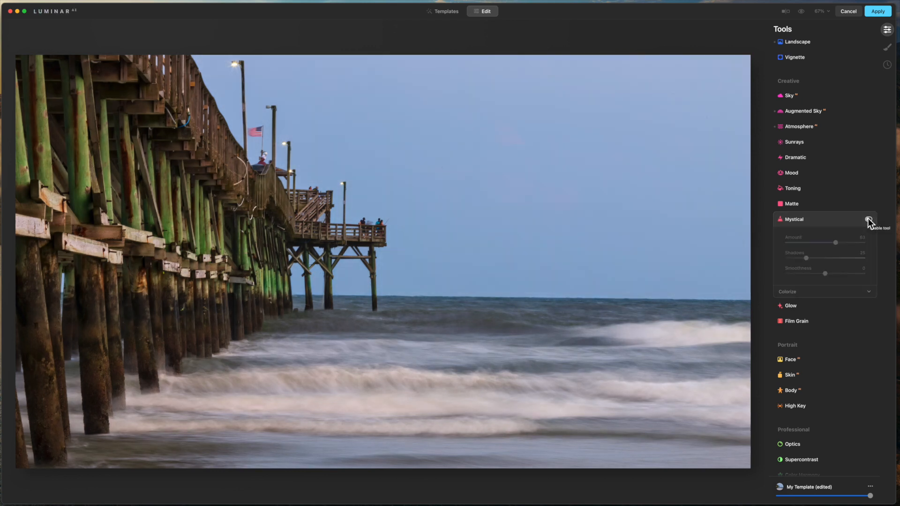
left_click(868, 218)
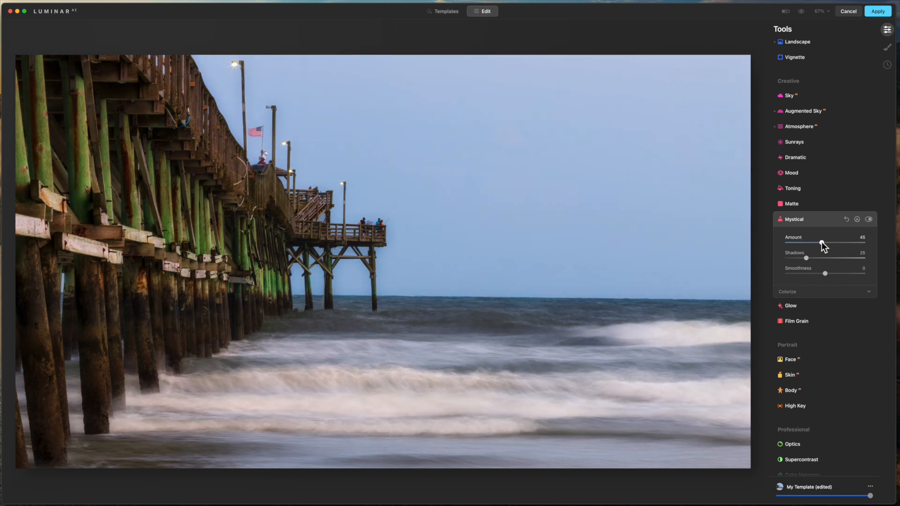
Compare the pier photo repeatedly with the Mystical effect switched off and on
left_click(868, 219)
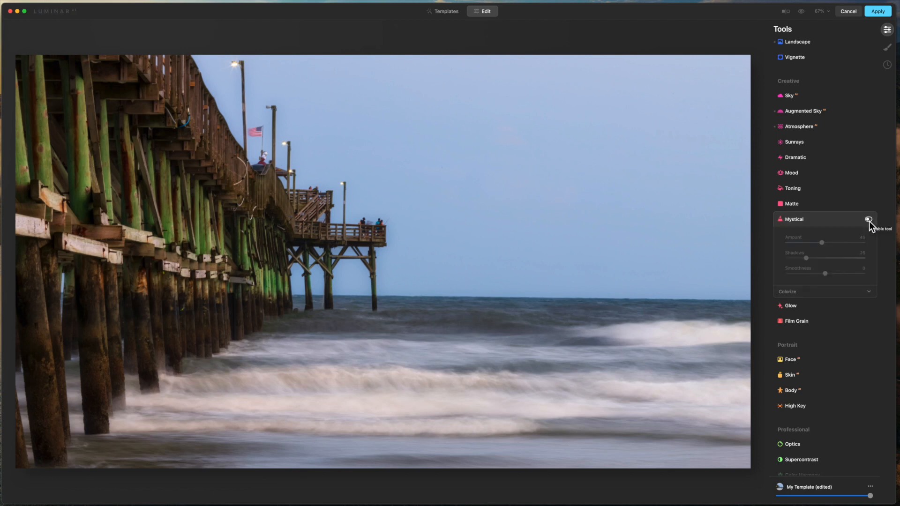
left_click(868, 220)
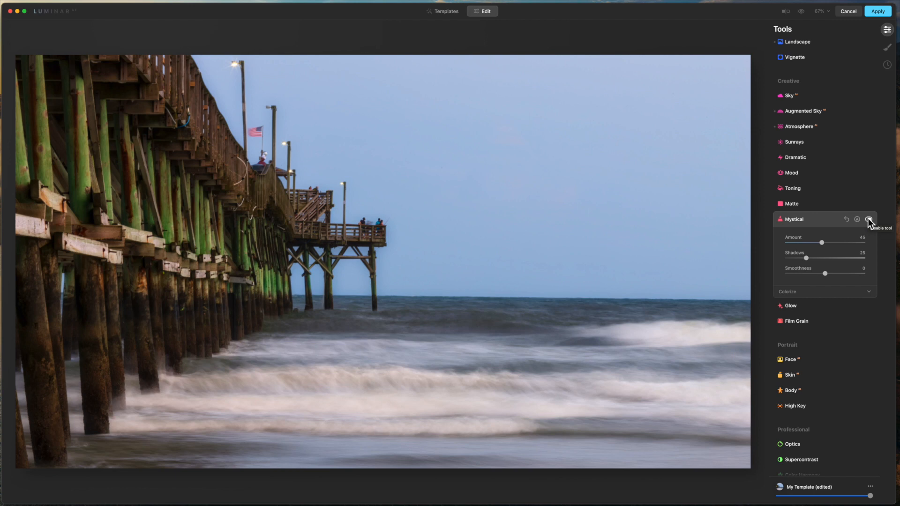
left_click(868, 218)
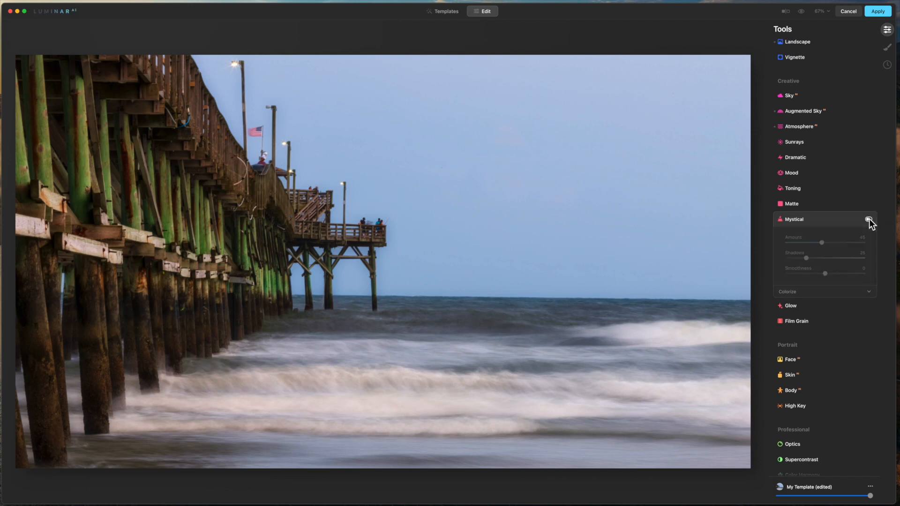
left_click(868, 219)
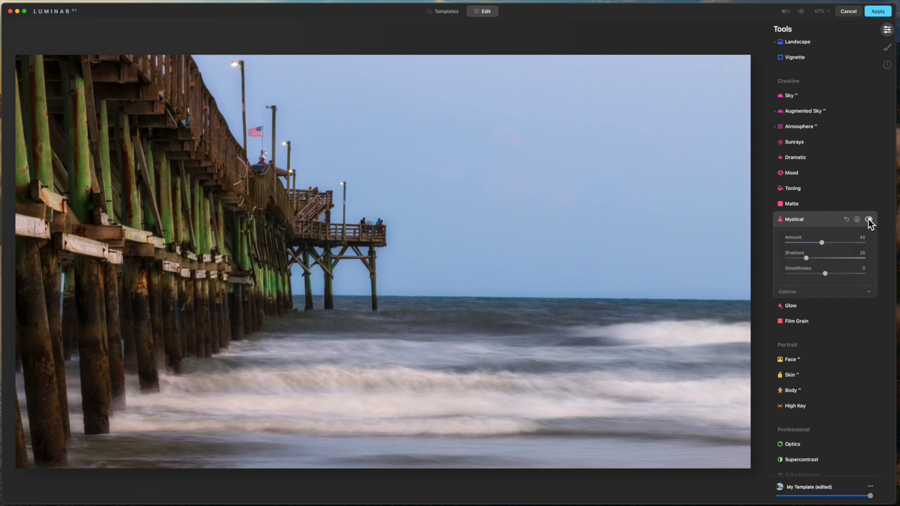
left_click(869, 219)
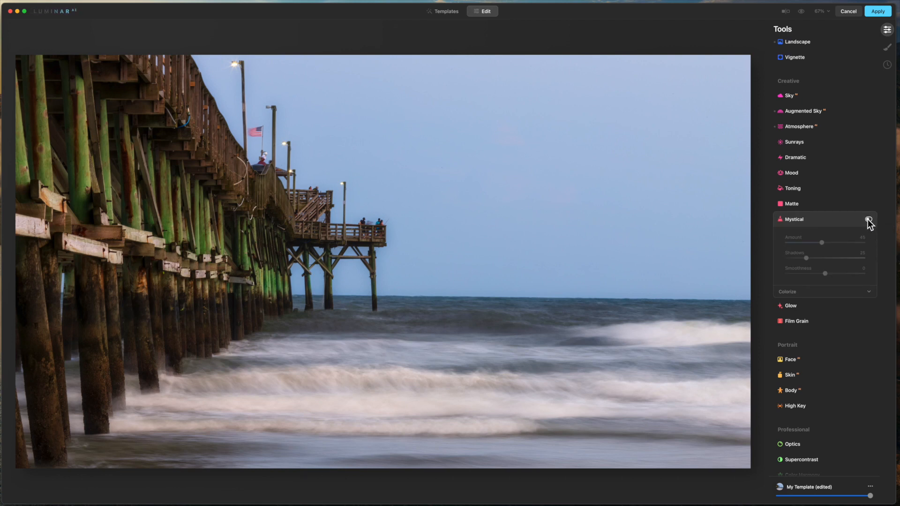
left_click(868, 219)
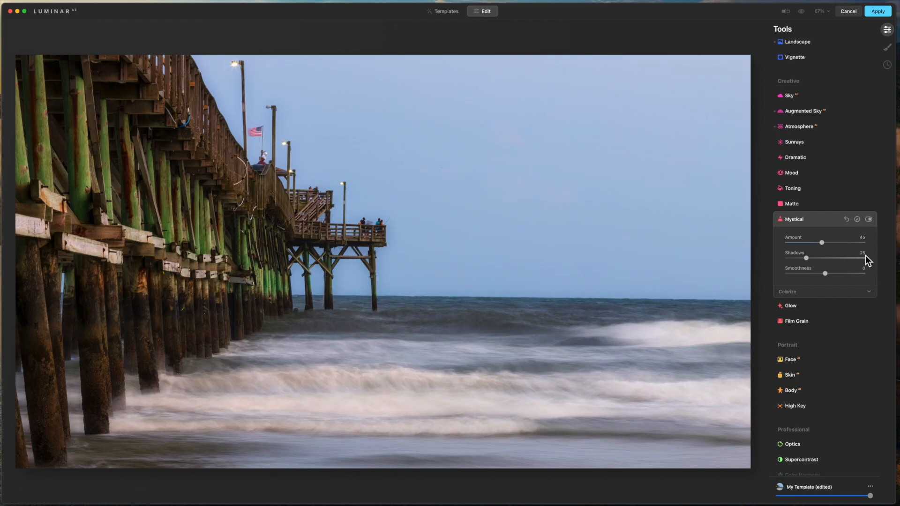
left_click(869, 219)
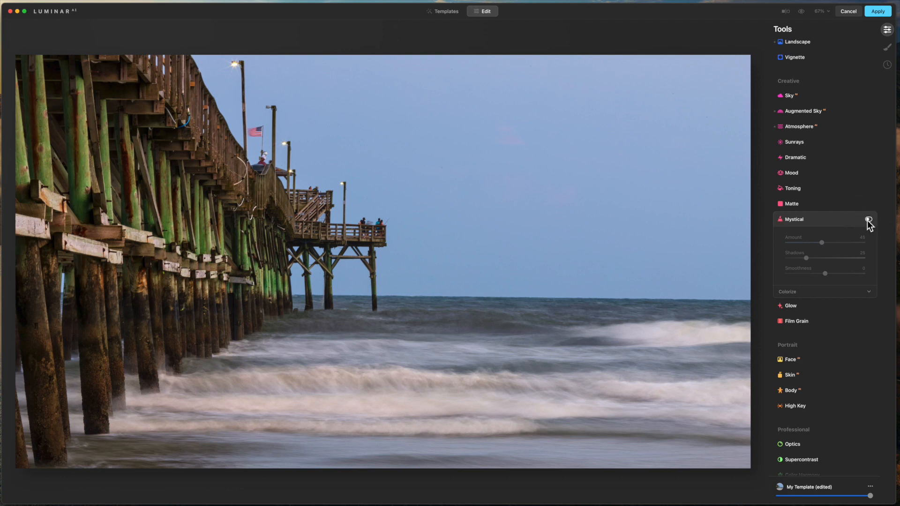
Refine the Mystical effect to Amount 35, Shadows 32 and Smoothness 11, and compare the photo with and without it
left_click(868, 219)
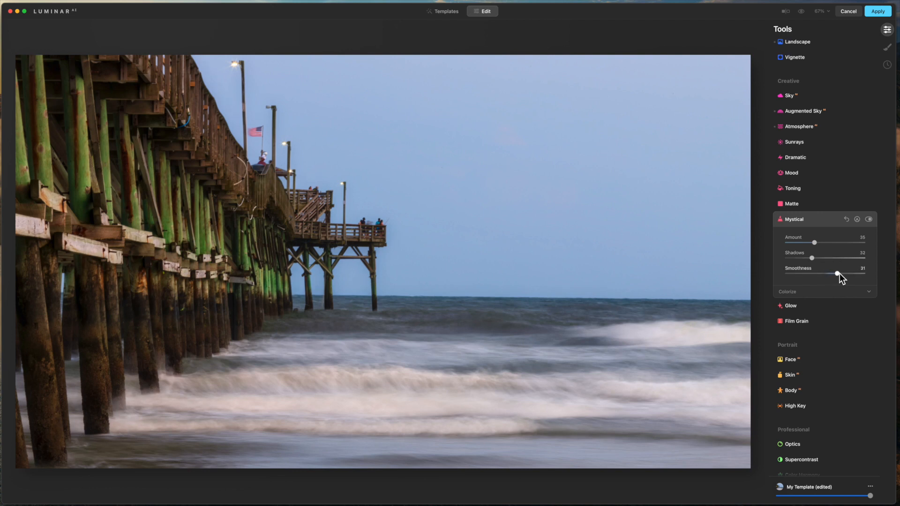
left_click_drag(836, 274, 831, 275)
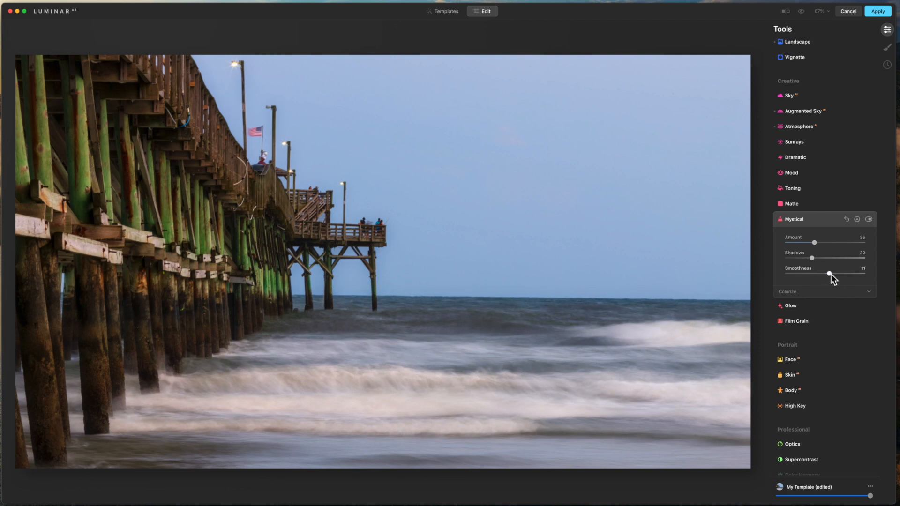
left_click(870, 219)
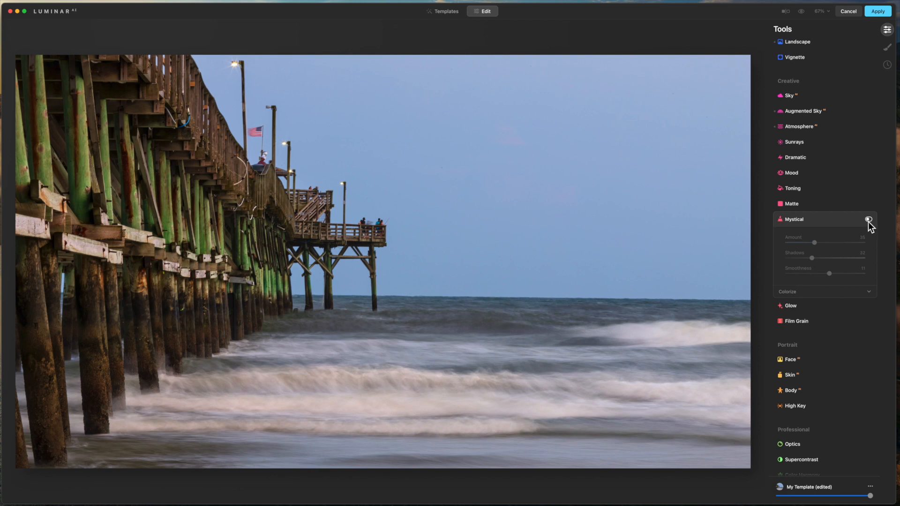
left_click(869, 220)
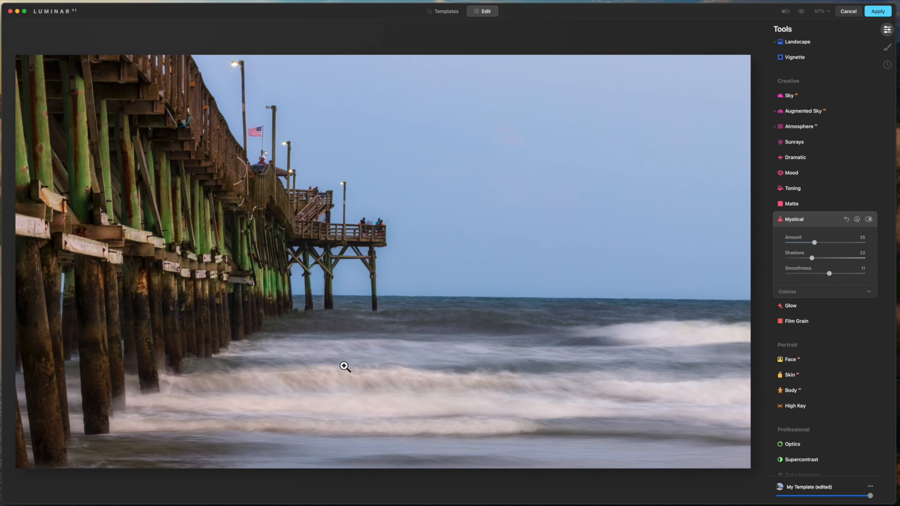
left_click(821, 220)
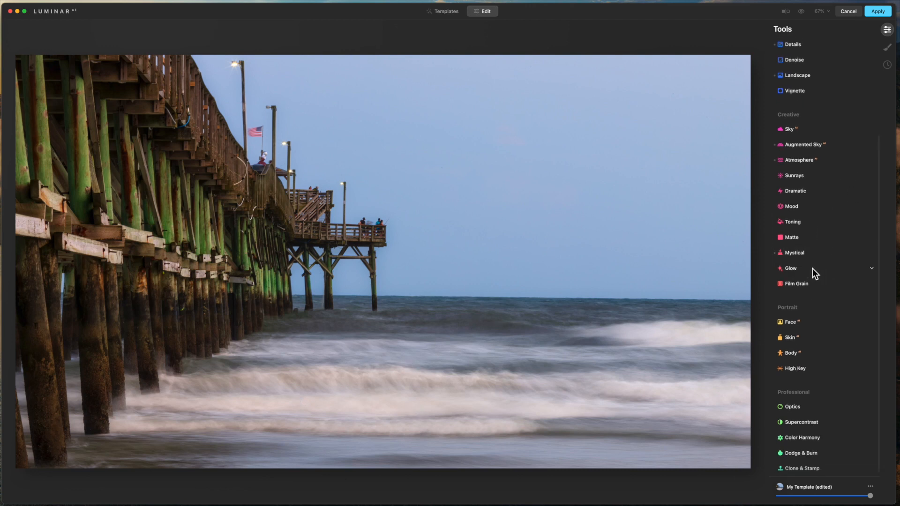
left_click(804, 269)
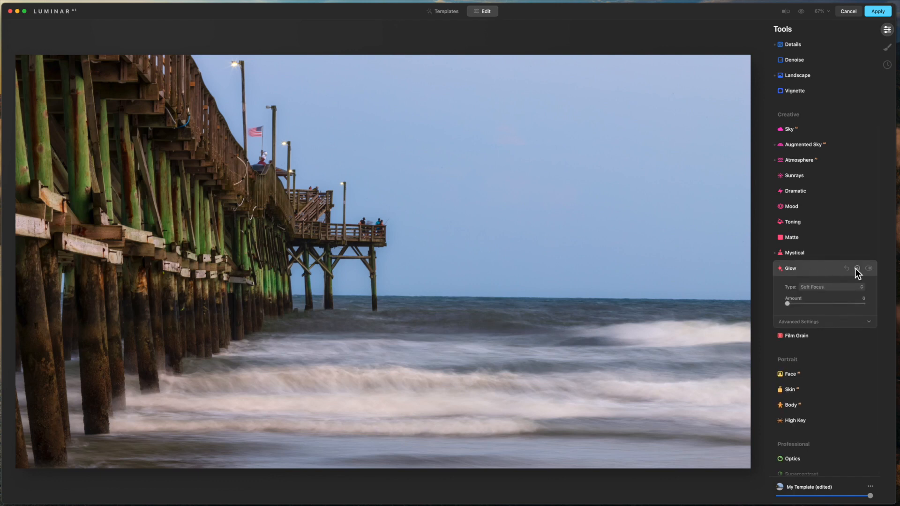
left_click(860, 287)
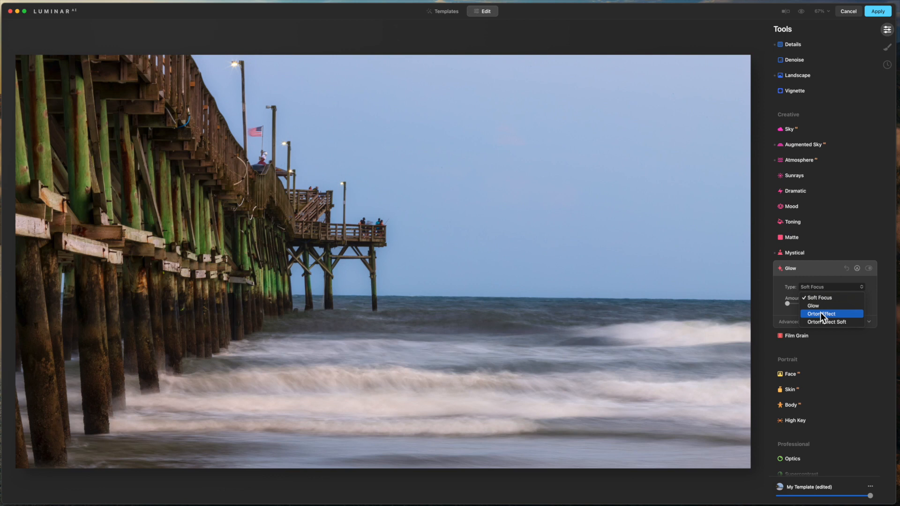
left_click(796, 251)
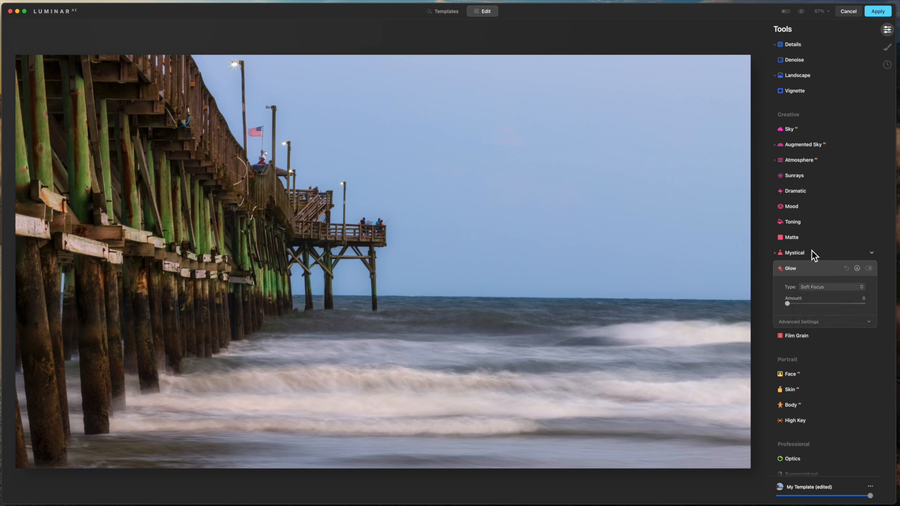
Reset the Mystical effect's Amount to 0
left_click(811, 252)
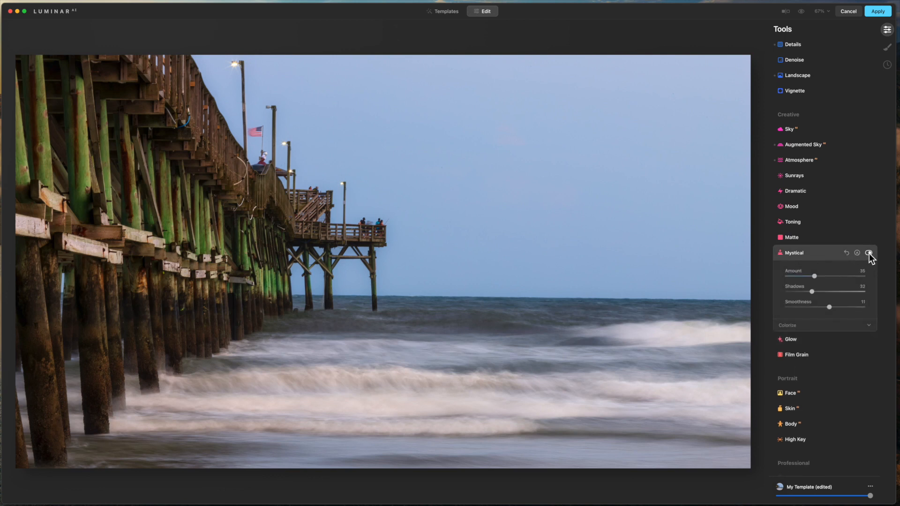
double_click(815, 275)
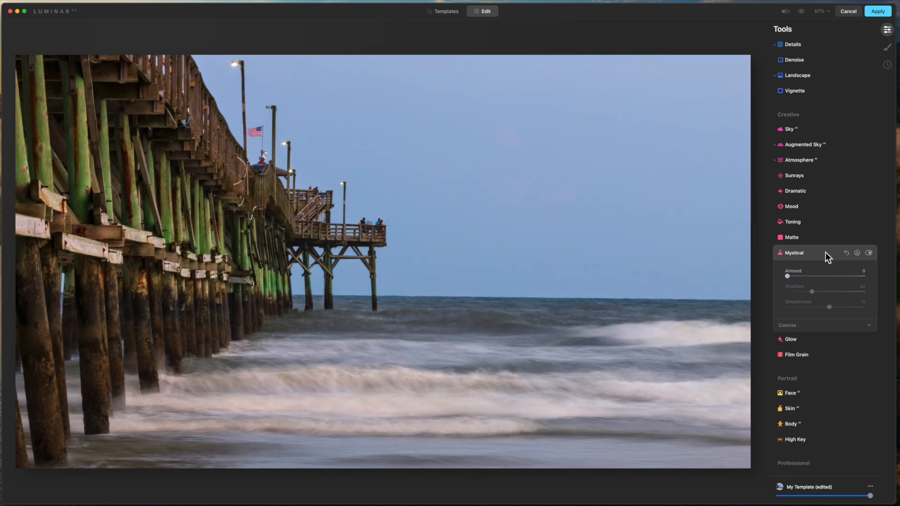
left_click(826, 252)
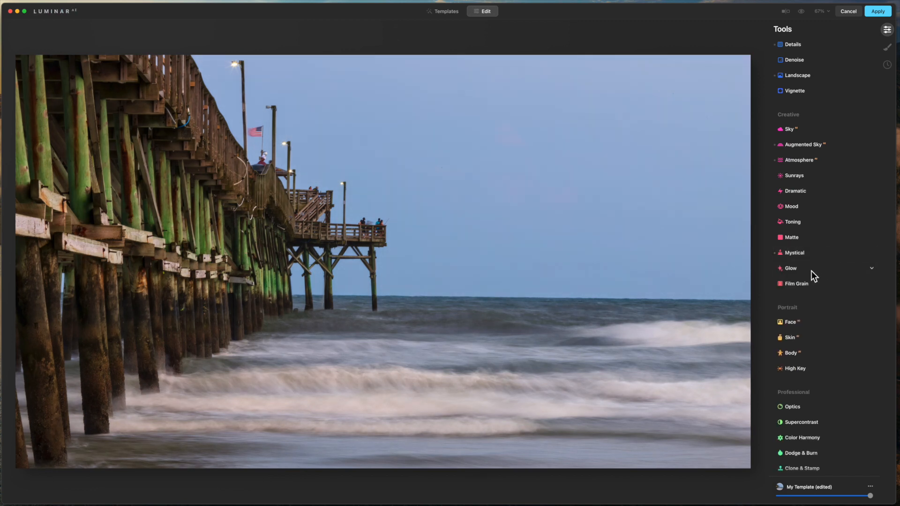
Apply the Glow tool with the Orton Effect type, try a very strong Amount, reduce it to 35, and show the advanced settings
left_click(812, 271)
left_click(862, 288)
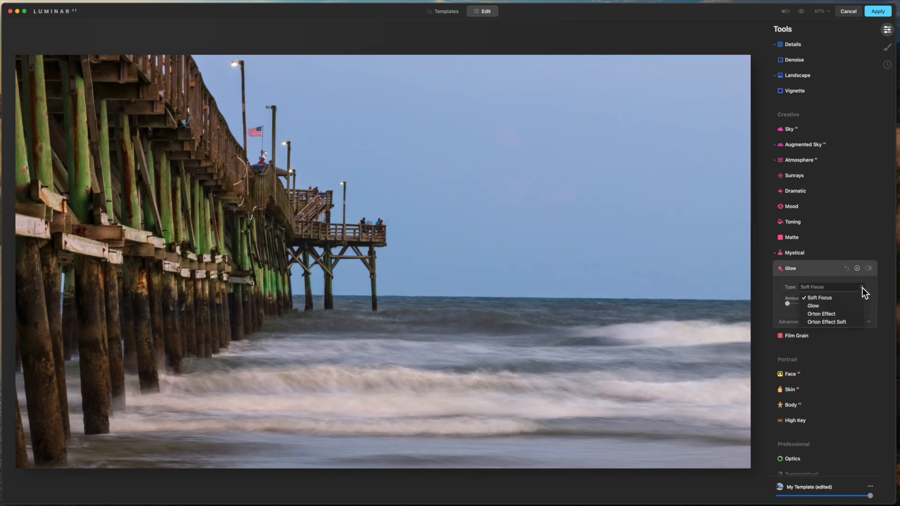
left_click(832, 314)
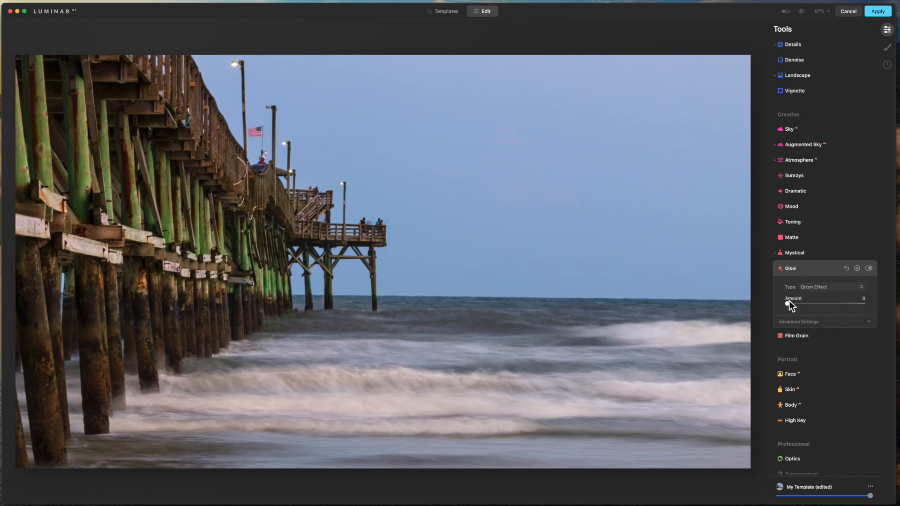
left_click_drag(787, 304, 865, 302)
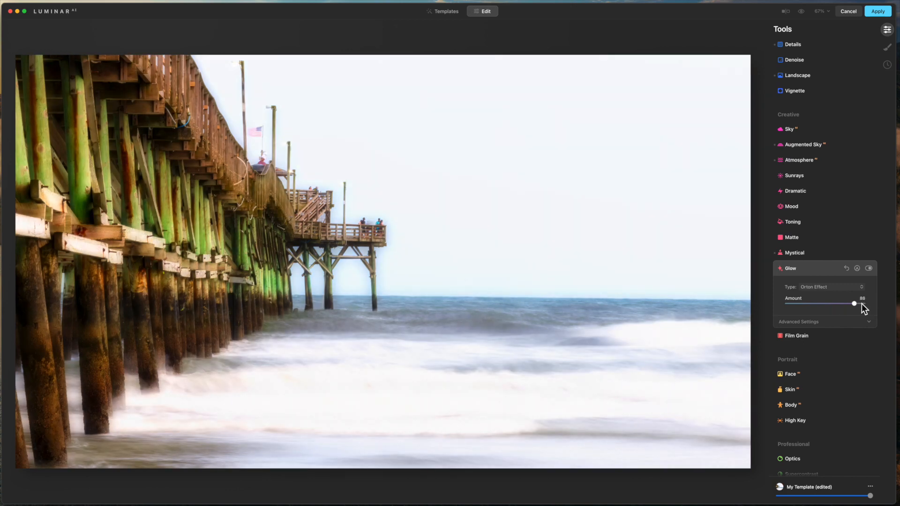
left_click_drag(852, 302, 845, 305)
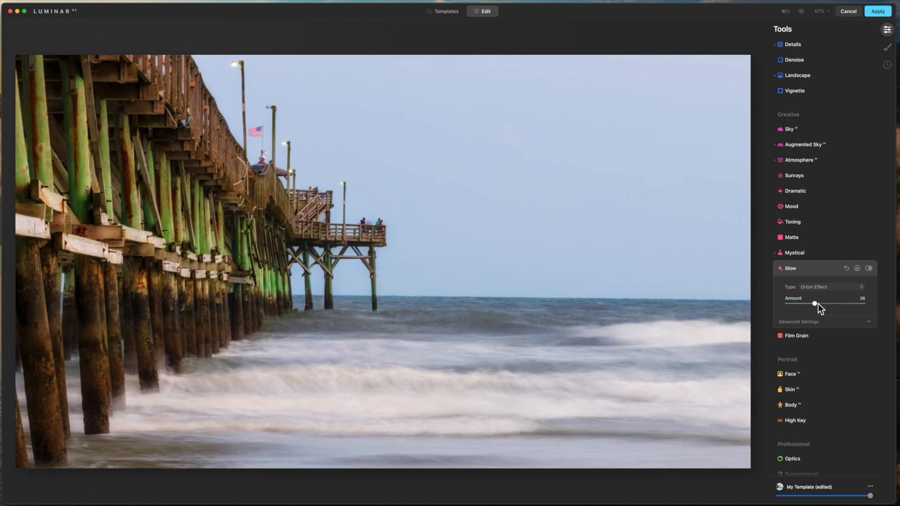
left_click(868, 322)
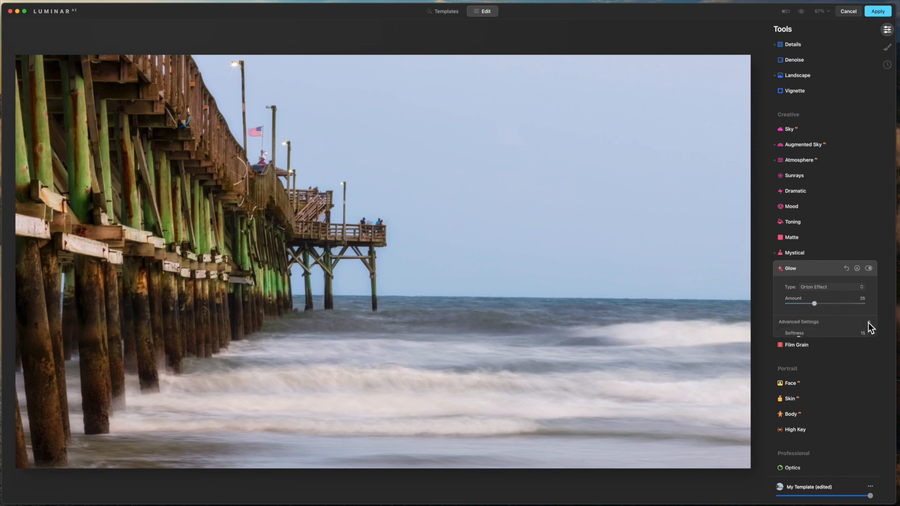
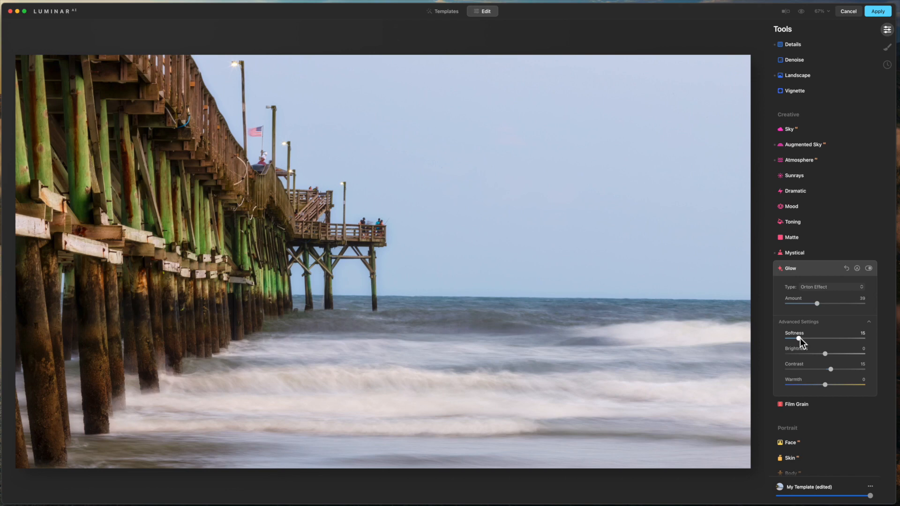
Compare the photo with the Glow effect off and on, and lower its Amount to 27
left_click(868, 268)
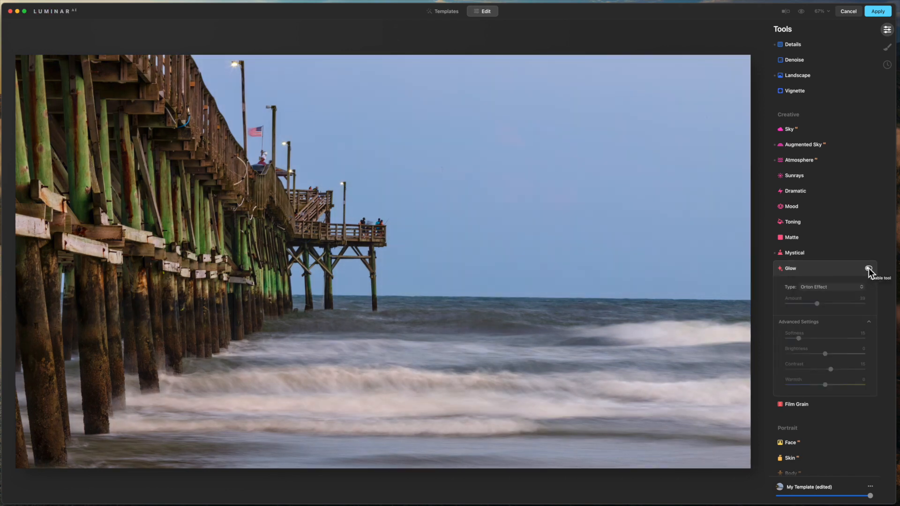
left_click(868, 268)
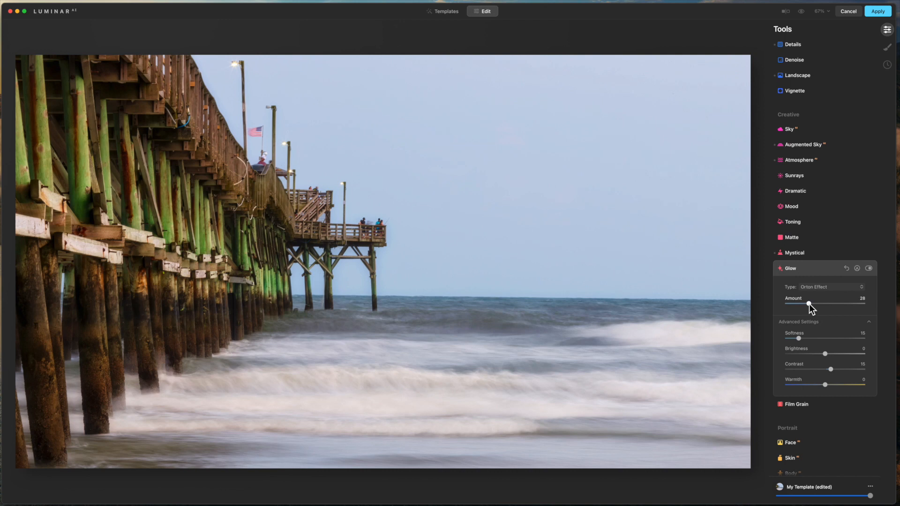
left_click_drag(809, 303, 808, 304)
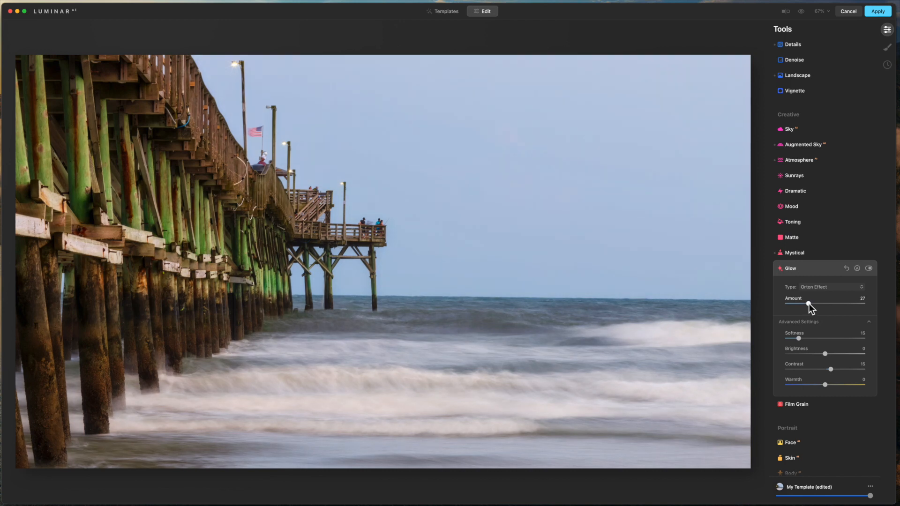
scroll(831, 319, "down", 2)
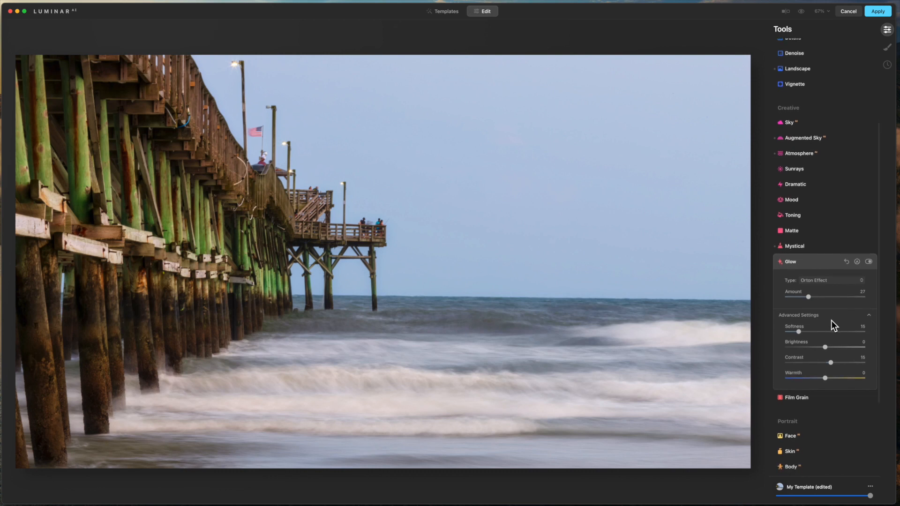
scroll(831, 320, "down", 3)
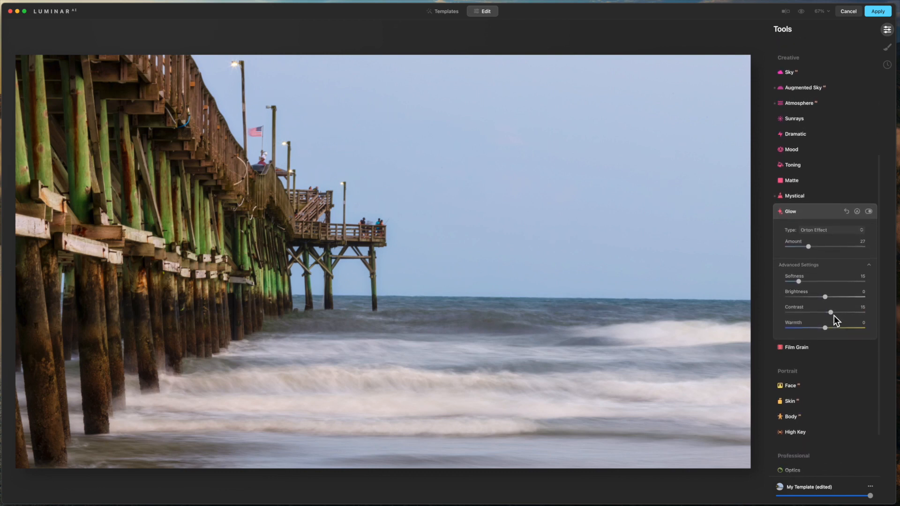
scroll(834, 314, "down", 4)
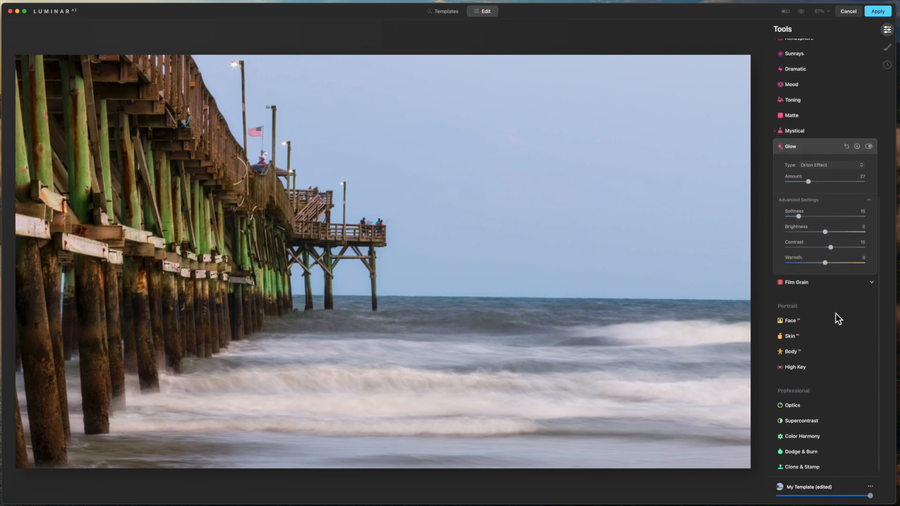
left_click(818, 147)
Look over the Optics tool's Defringe, Lens Distortion and Devignette settings without changing them
scroll(820, 351, "down", 2)
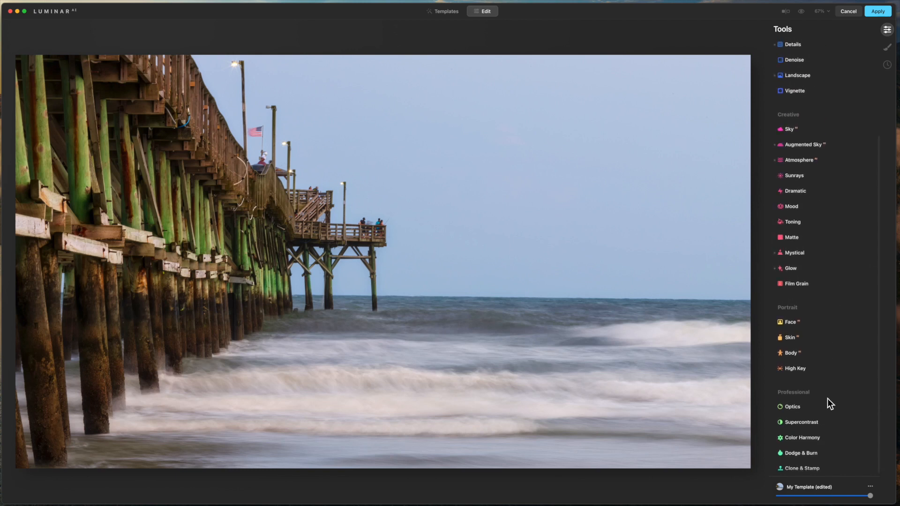
left_click(791, 408)
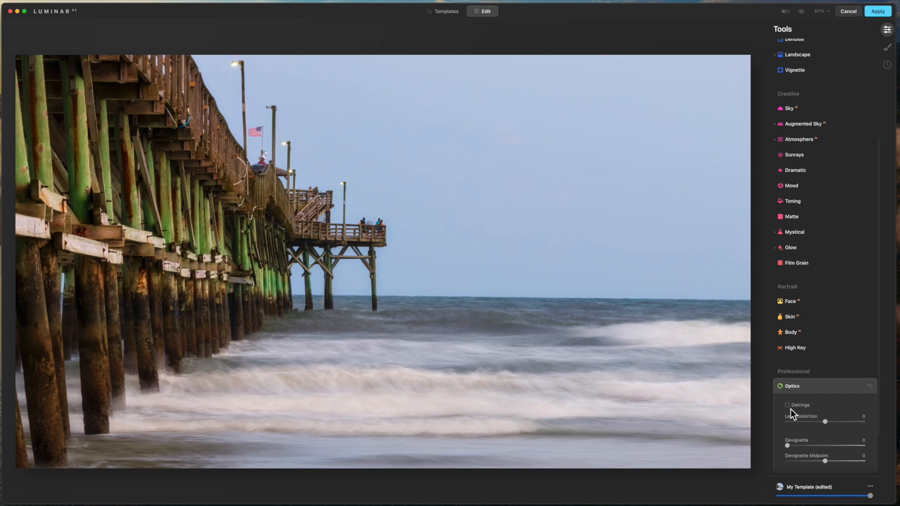
scroll(819, 375, "down", 3)
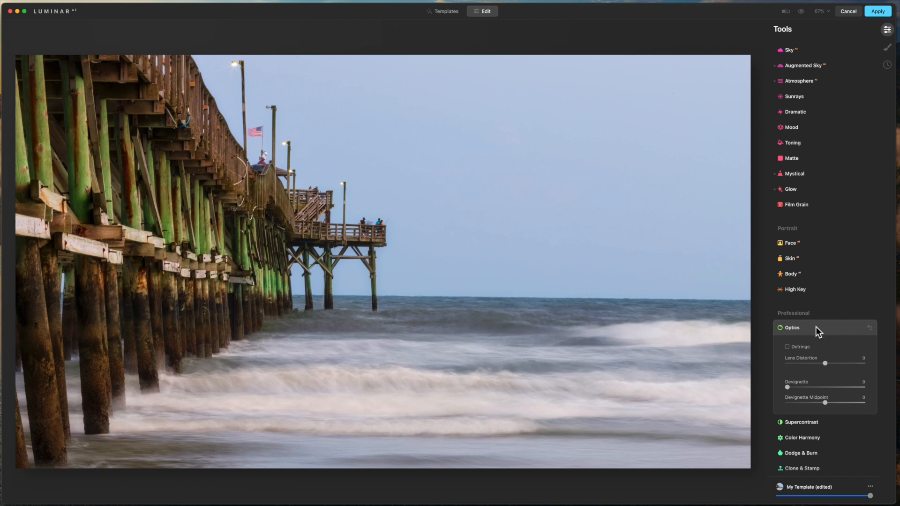
left_click(816, 327)
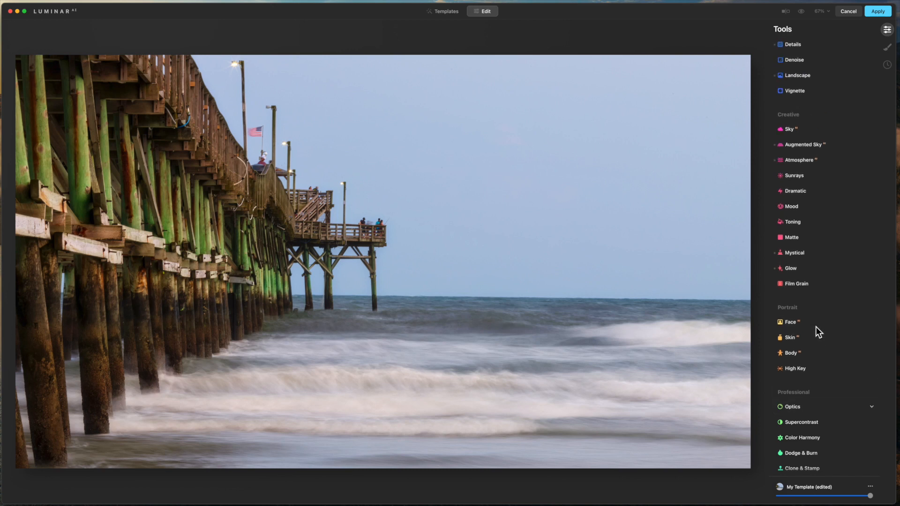
Set Supercontrast's Highlights Contrast to 23 and slightly raise its Midtones Contrast and Shadows Contrast
left_click(800, 423)
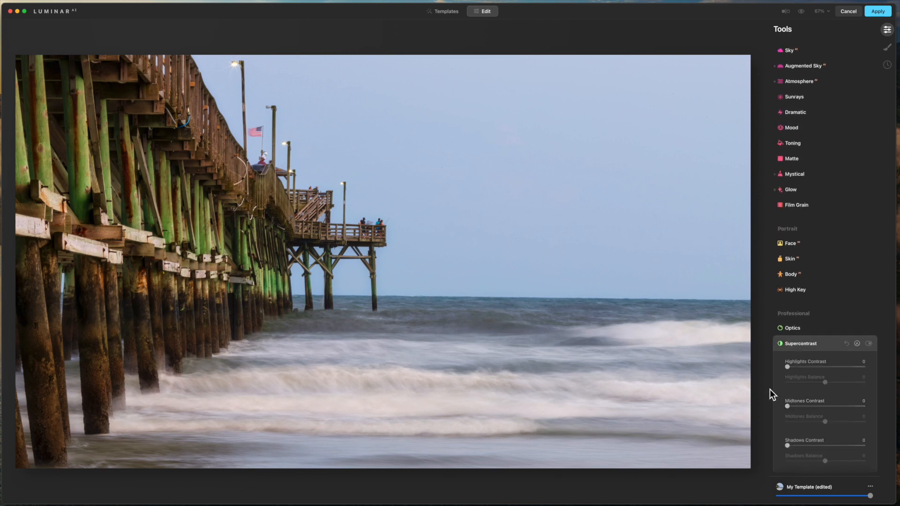
left_click_drag(787, 367, 791, 367)
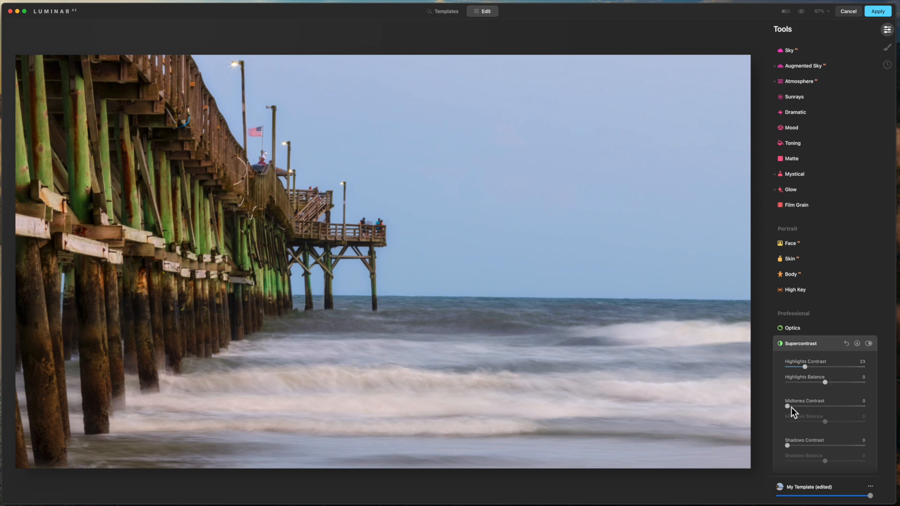
left_click_drag(787, 406, 793, 407)
left_click_drag(787, 445, 796, 445)
left_click(832, 288)
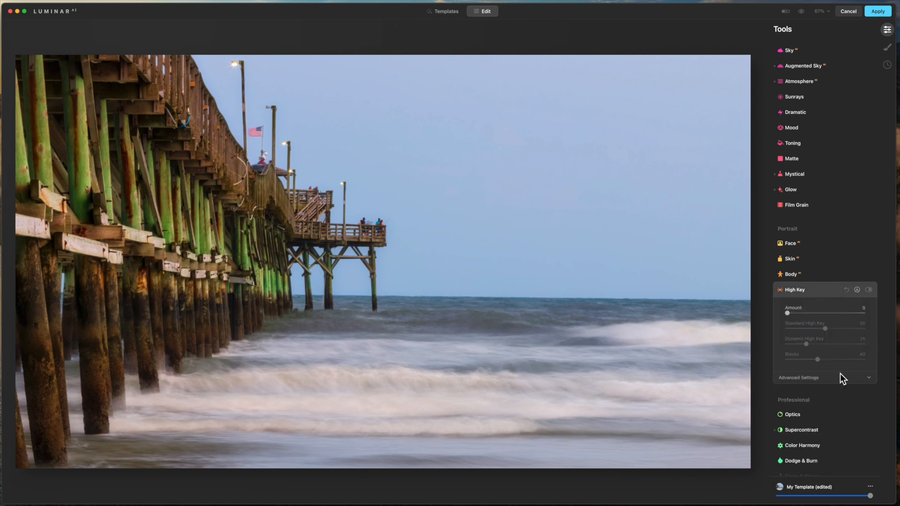
left_click(814, 296)
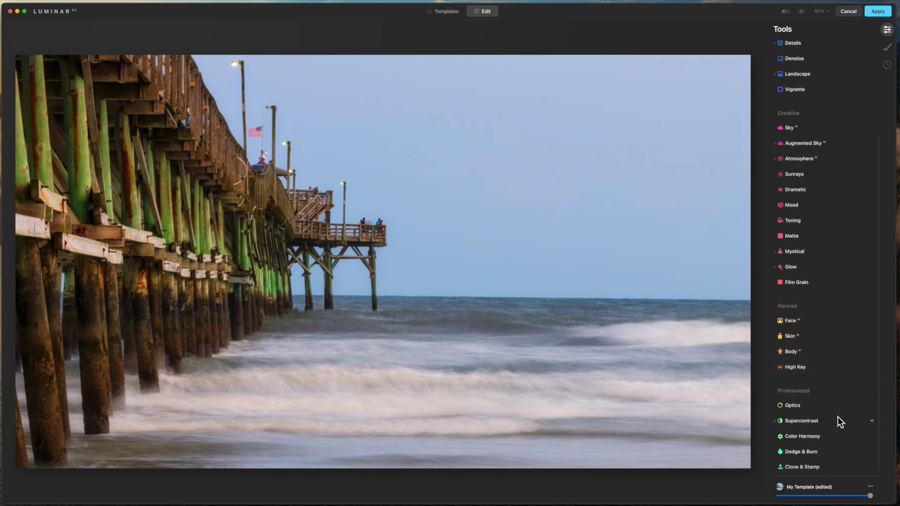
Set Color Harmony's Brilliance to 9 and compare the photo with the tool off and on
left_click(802, 438)
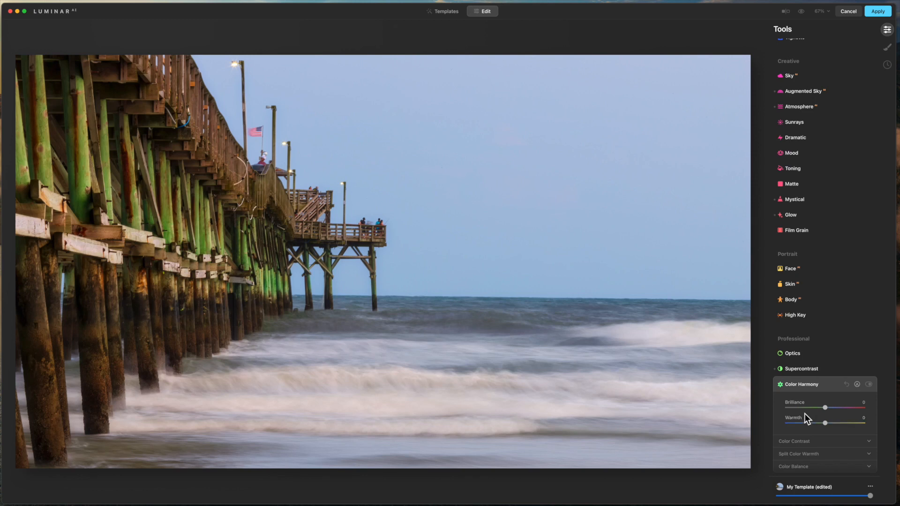
left_click_drag(825, 408, 829, 409)
left_click(869, 385)
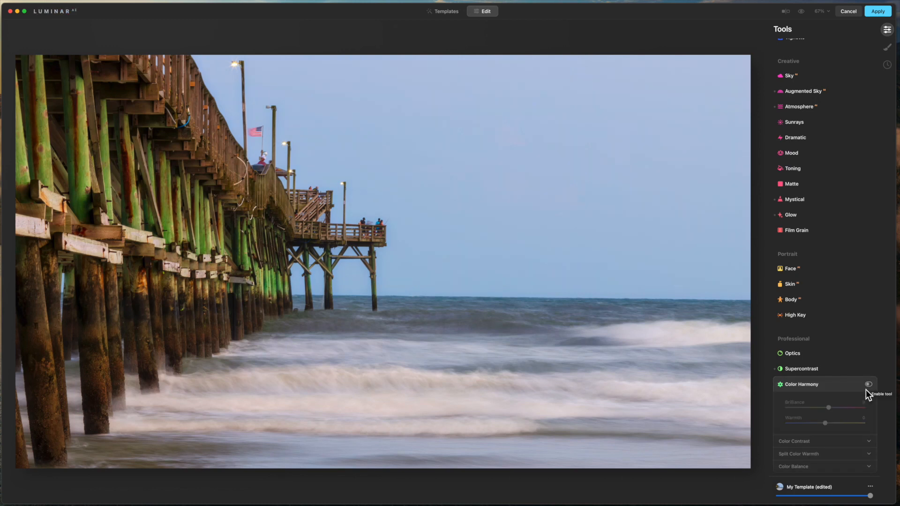
left_click(869, 384)
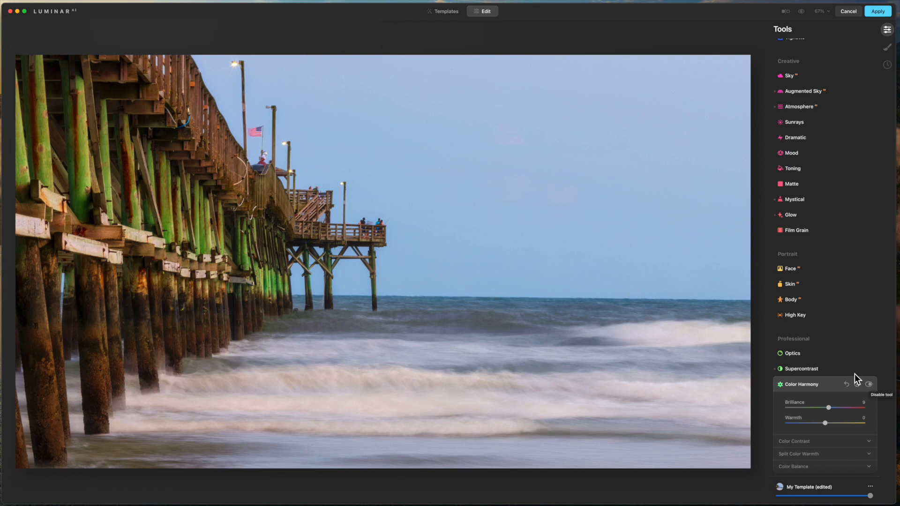
left_click(829, 381)
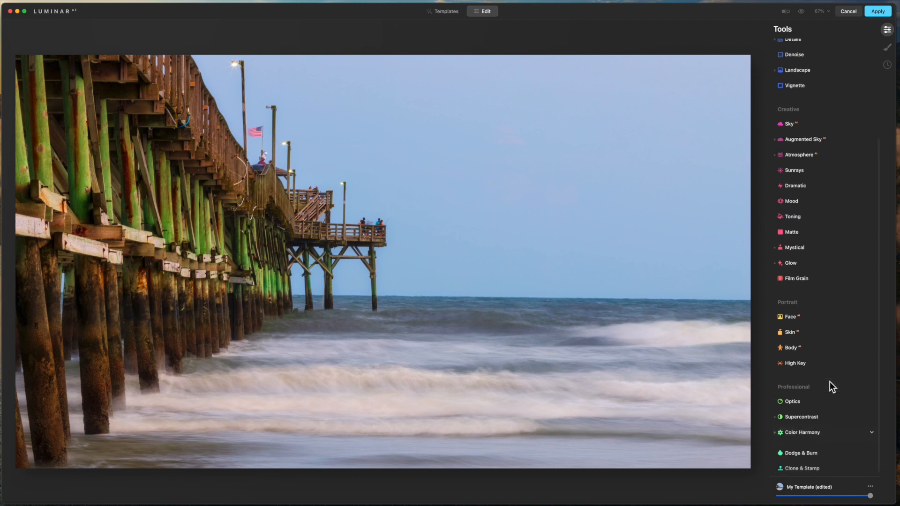
Examine Color Harmony's Color Contrast, Split Color Warmth and Color Balance settings, and return to the start of the tool list
left_click(801, 439)
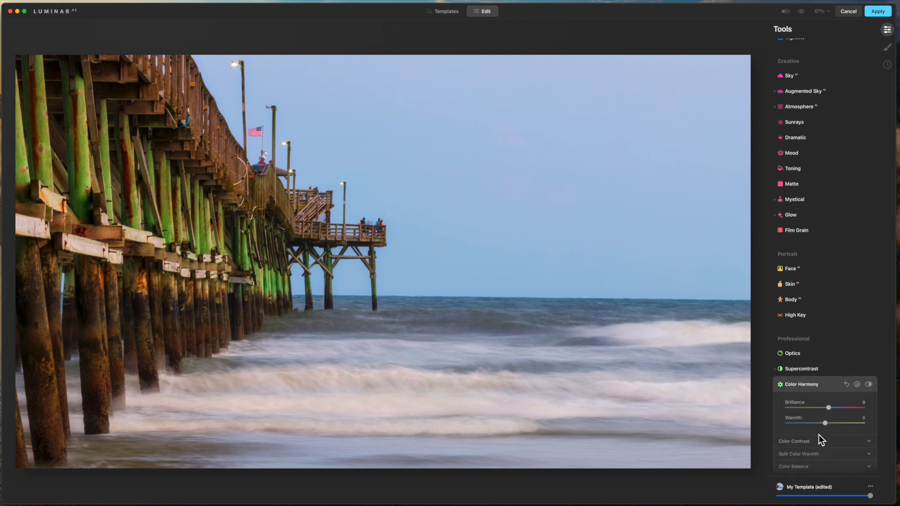
left_click(842, 440)
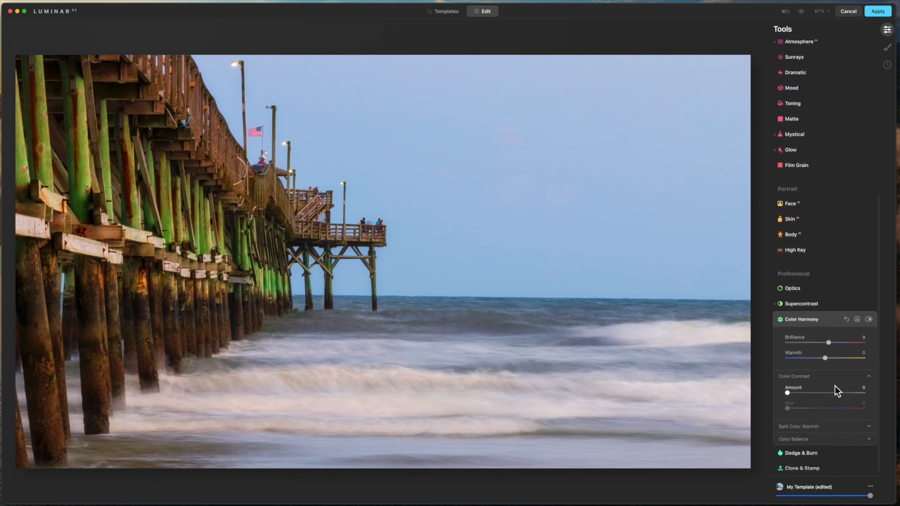
left_click(869, 427)
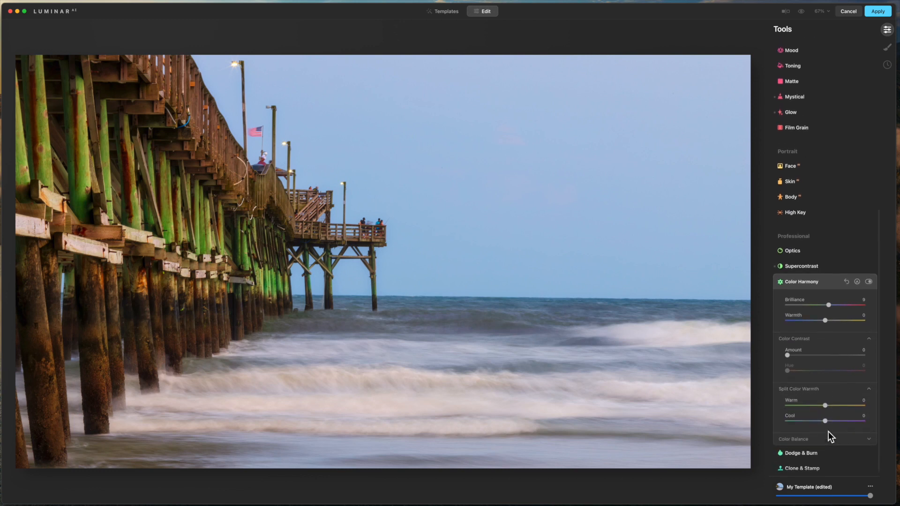
left_click(870, 440)
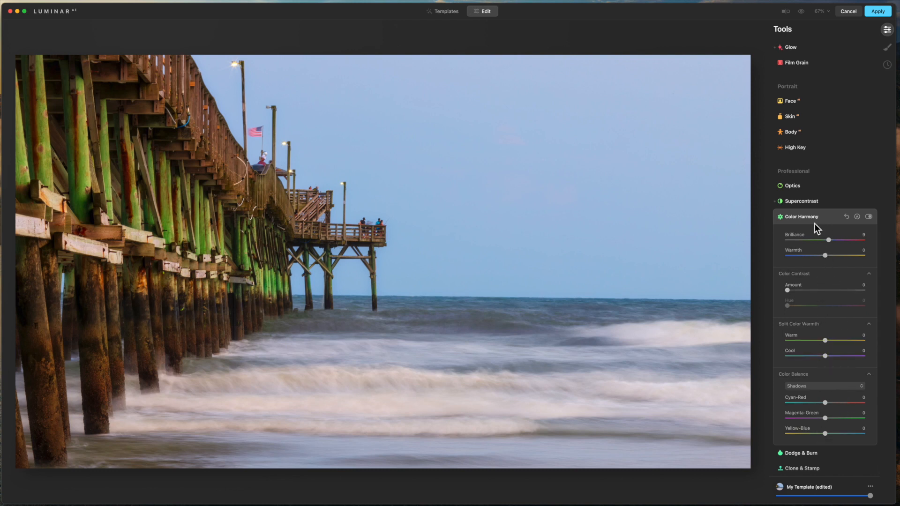
scroll(814, 223, "up", 5)
scroll(814, 224, "up", 5)
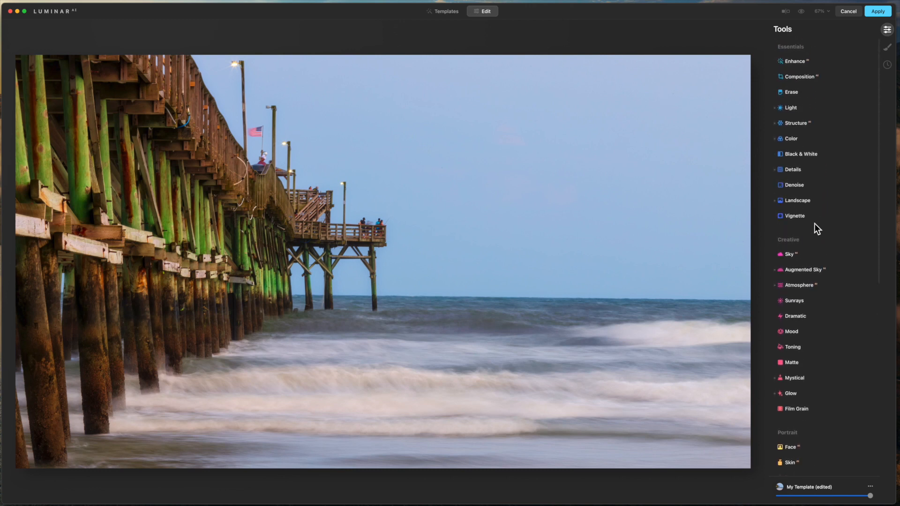
Try shifting the Green hue in the Color tool's HSL settings to 76 and 16, and reset it
scroll(814, 224, "down", 1)
scroll(814, 228, "down", 1)
scroll(817, 228, "up", 1)
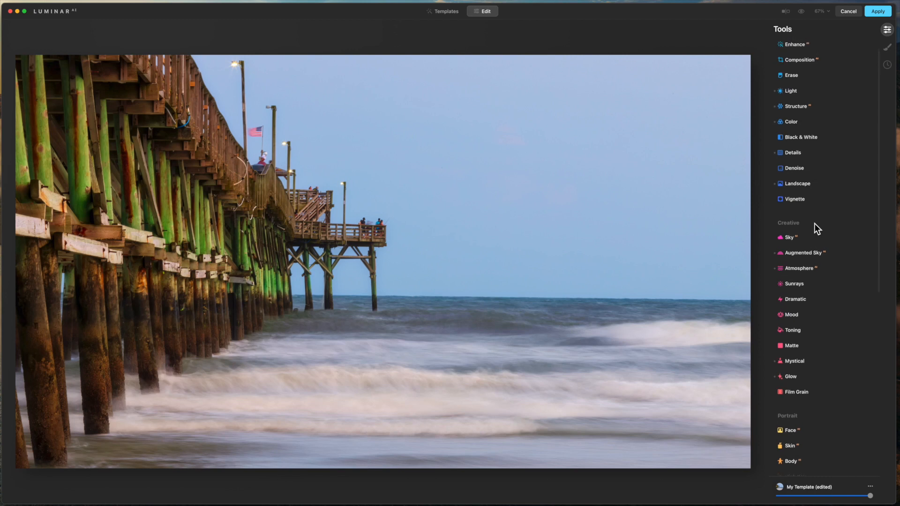
left_click(793, 121)
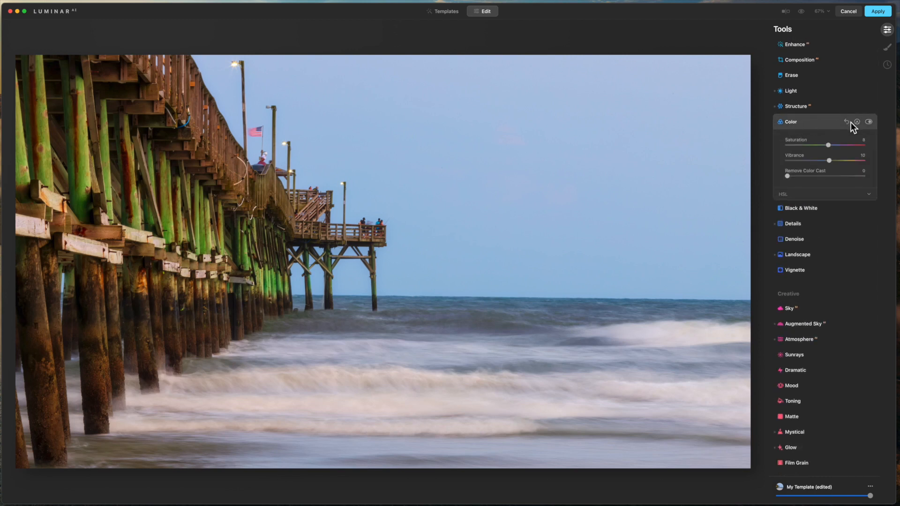
left_click(835, 195)
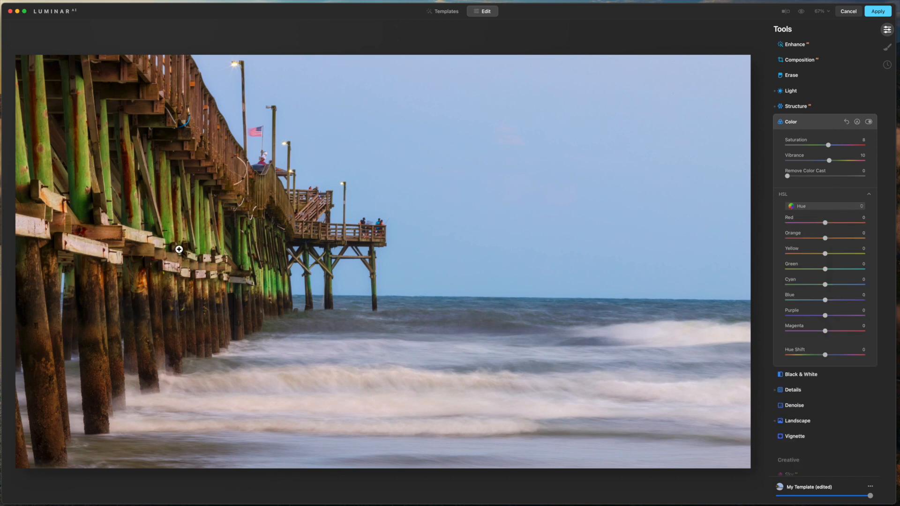
left_click_drag(826, 269, 837, 267)
left_click_drag(838, 268, 870, 273)
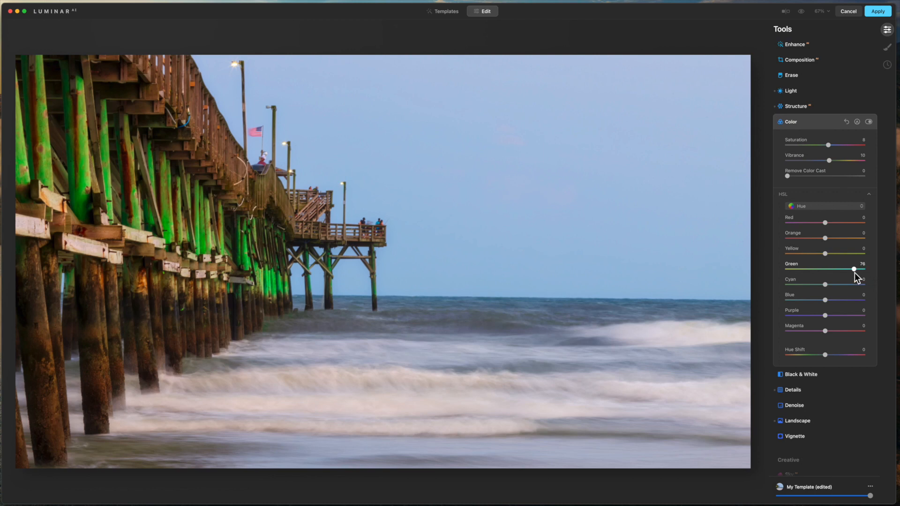
left_click_drag(853, 270, 831, 272)
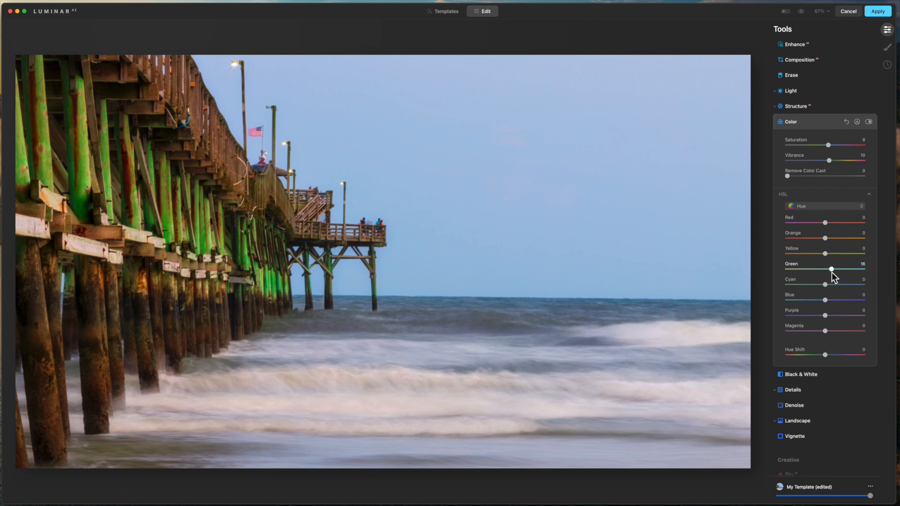
double_click(791, 263)
left_click(814, 119)
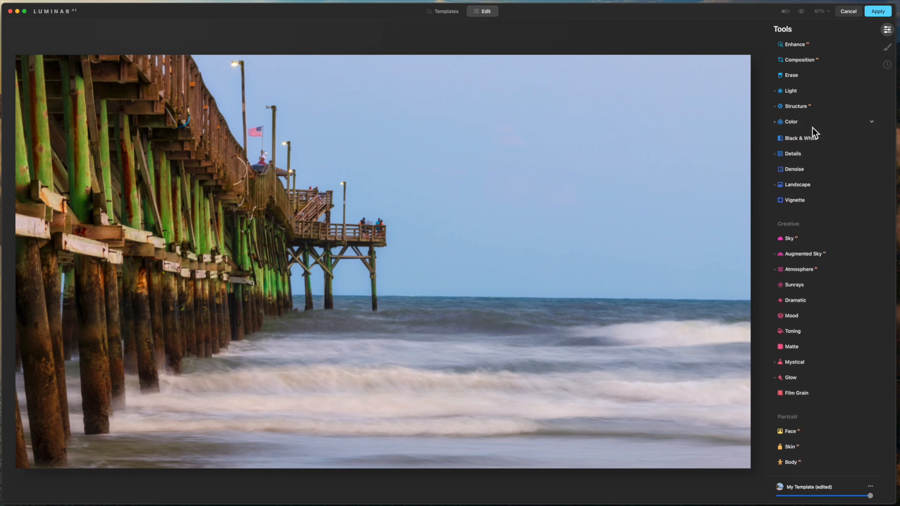
Set the Shadows Cyan-Red to -10 in Color Harmony's Color Balance
scroll(821, 356, "down", 5)
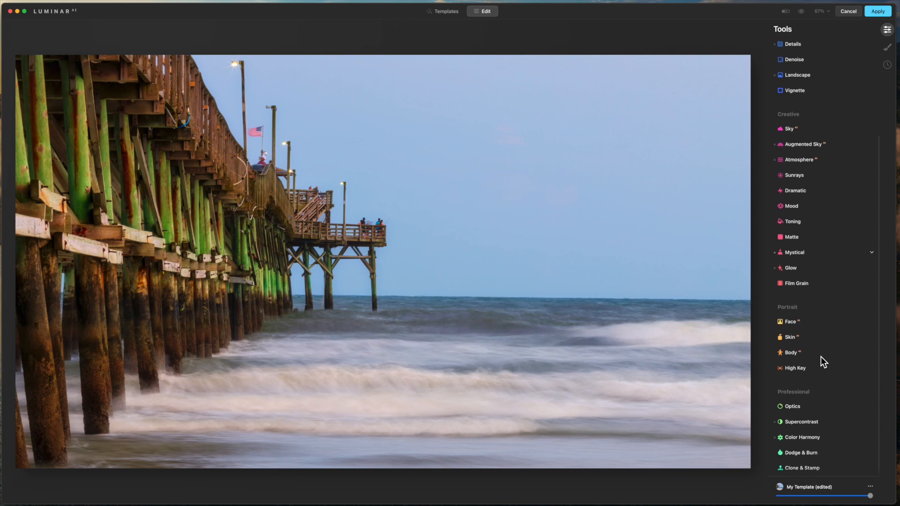
left_click(792, 438)
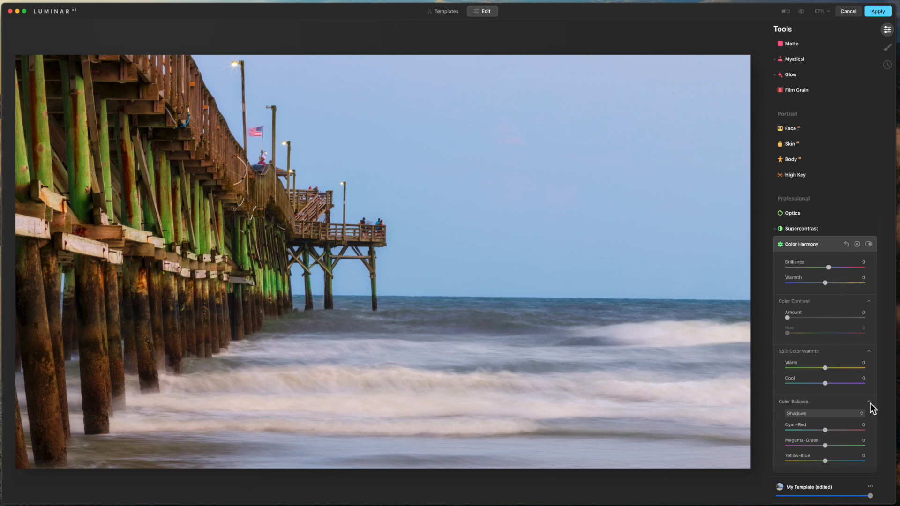
left_click(828, 243)
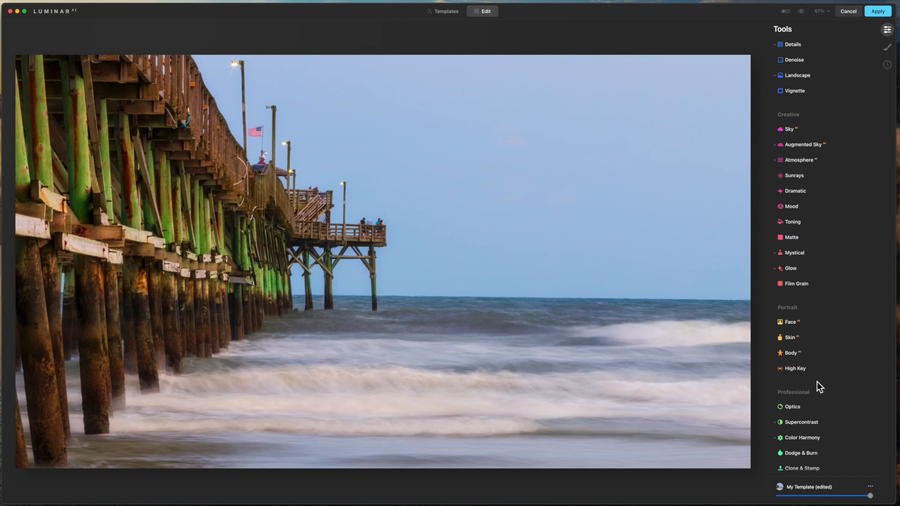
left_click(793, 438)
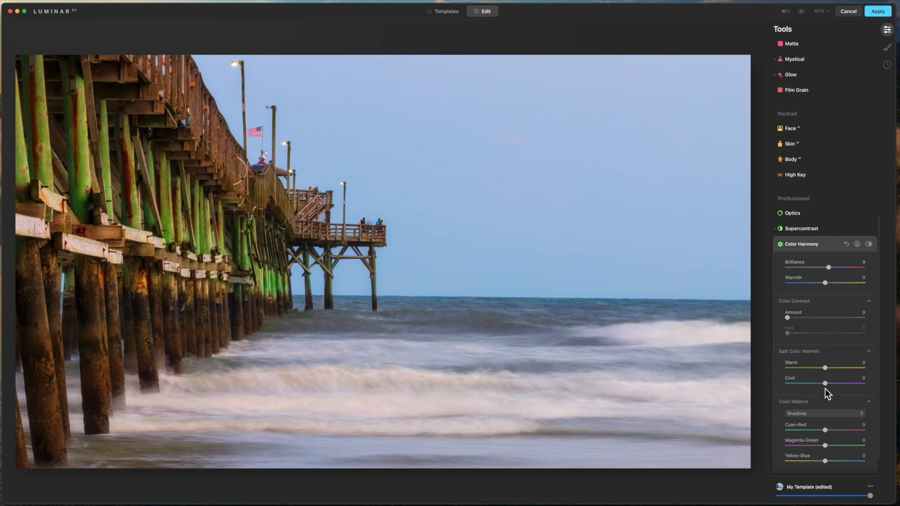
scroll(824, 389, "down", 2)
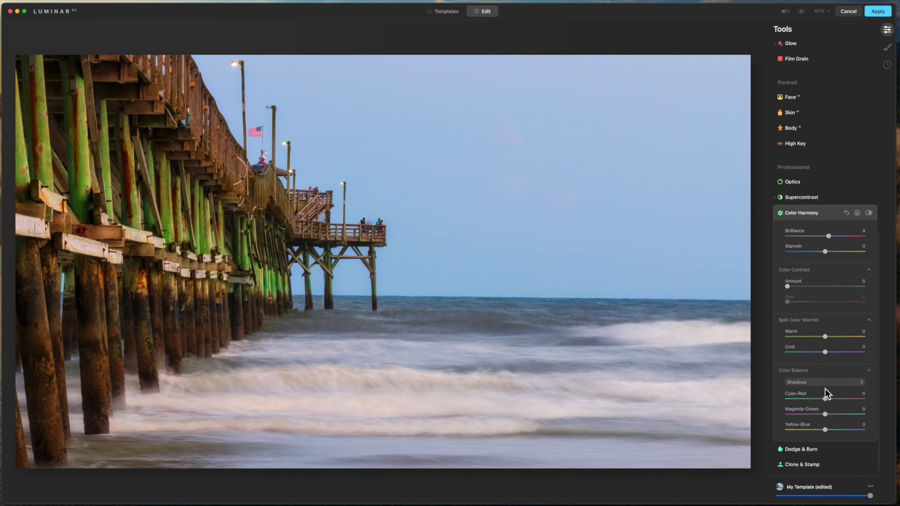
left_click(862, 386)
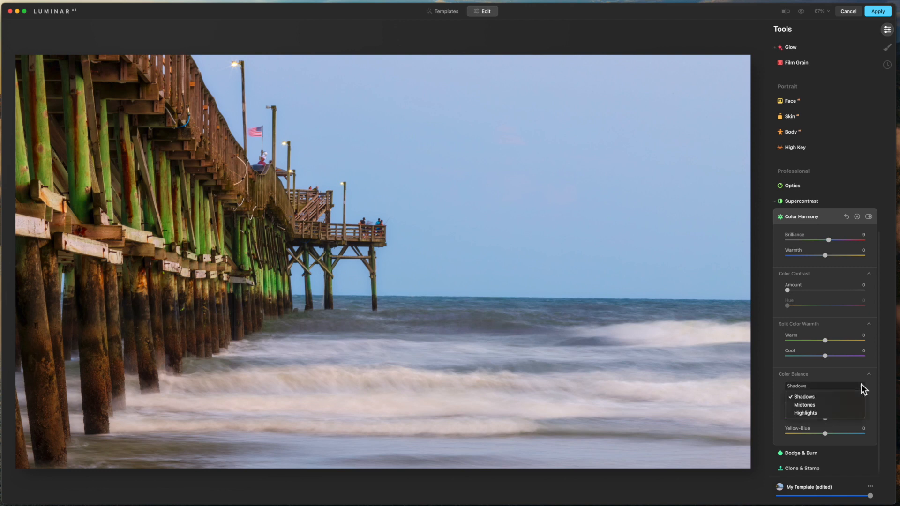
left_click(818, 396)
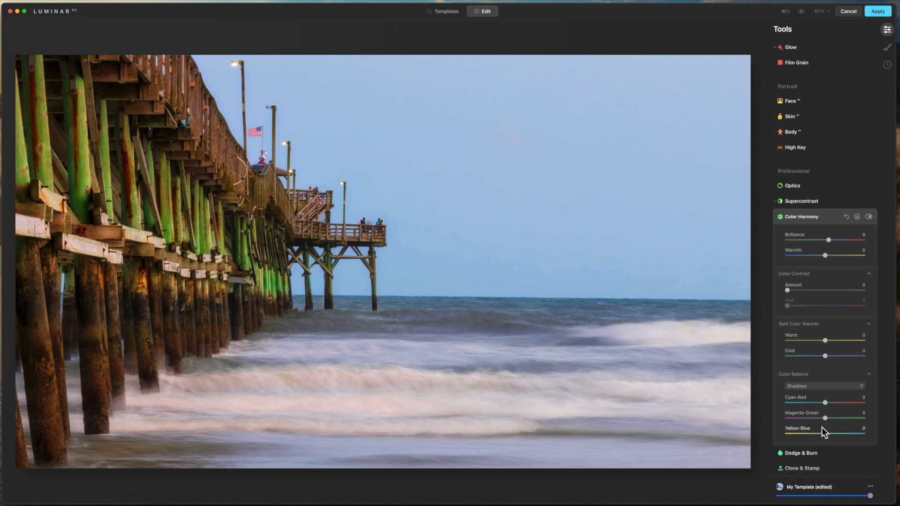
left_click_drag(825, 402, 813, 403)
Try Color Balance's Highlights Cyan-Red at 43 and 37 to tint the bright areas red
left_click(864, 385)
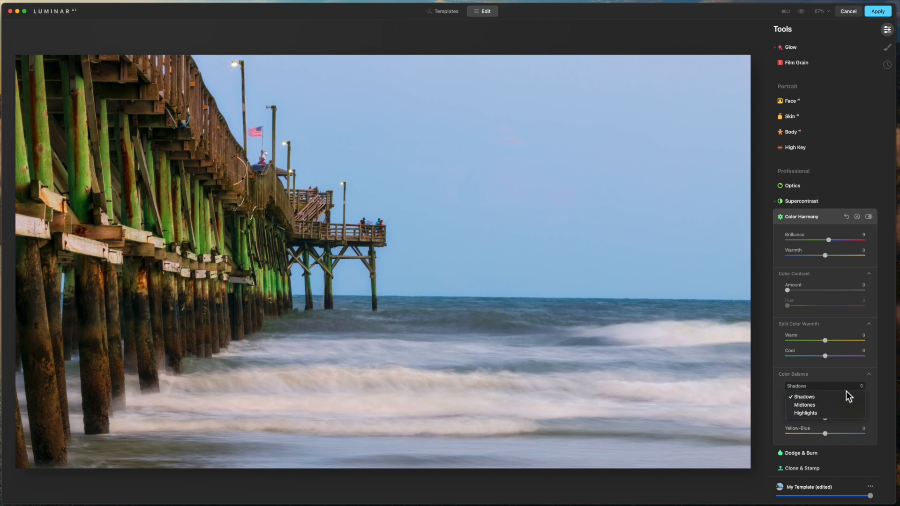
left_click(823, 403)
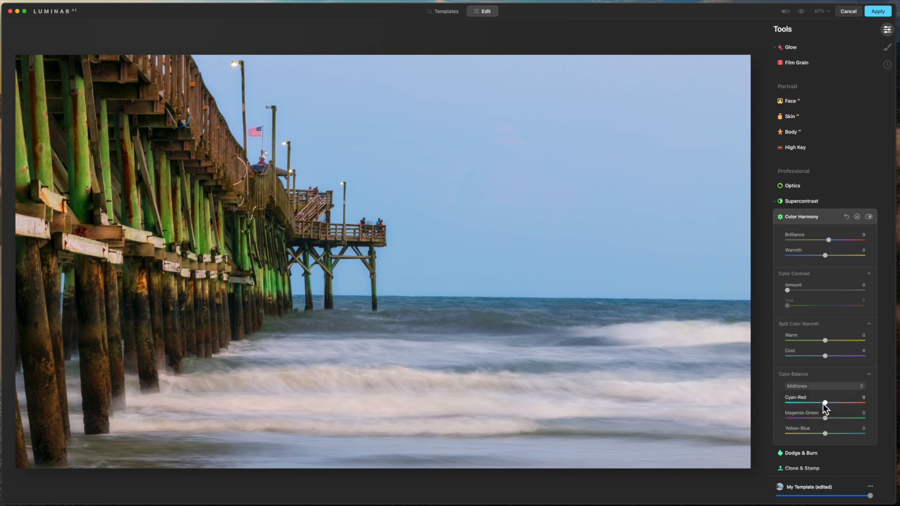
left_click(860, 384)
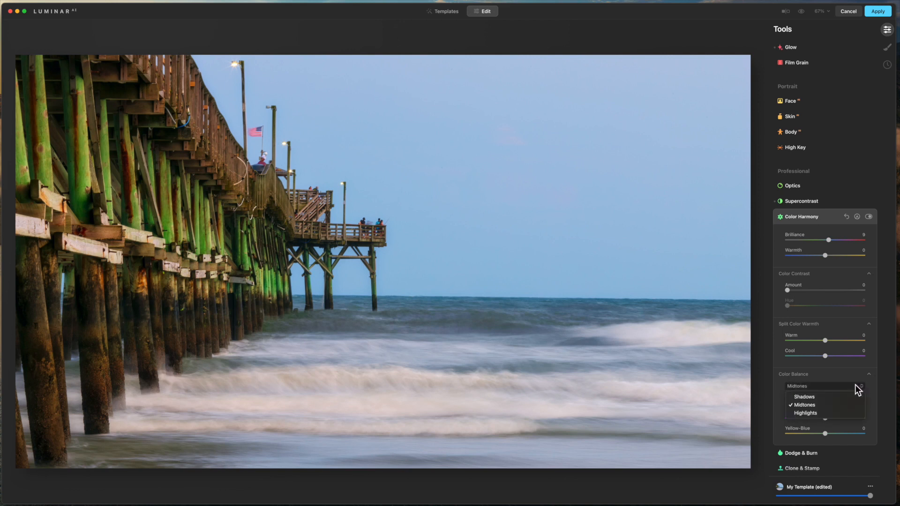
left_click(834, 413)
left_click_drag(833, 401, 847, 403)
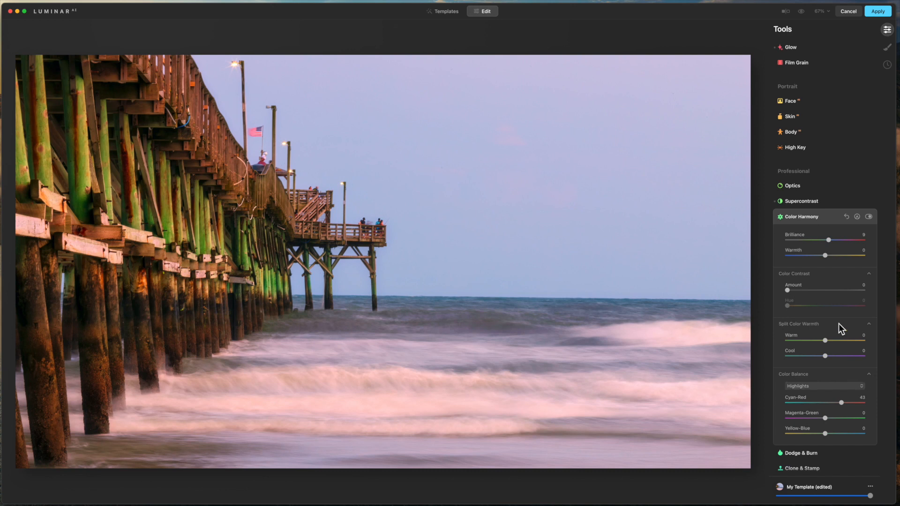
scroll(822, 283, "up", 3)
scroll(822, 283, "down", 2)
scroll(822, 283, "down", 1)
left_click_drag(841, 401, 840, 402)
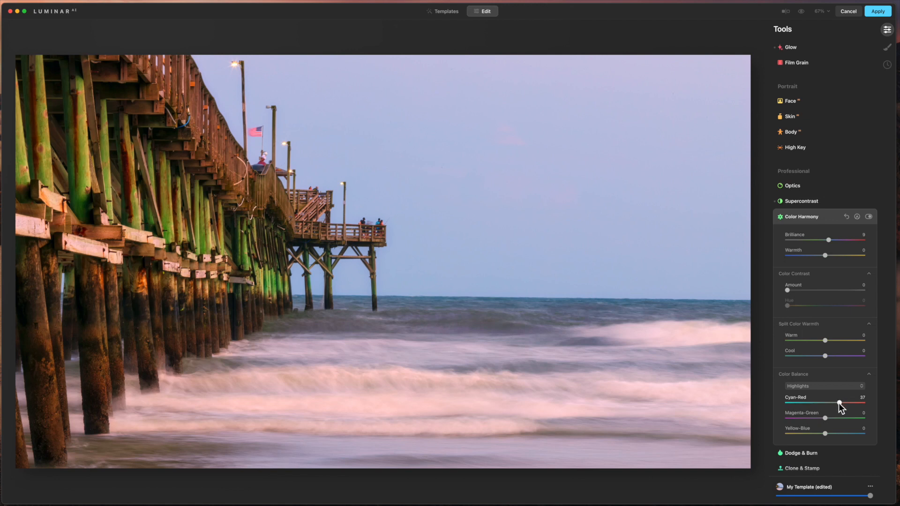
Return Color Balance to the Shadows range and set its Yellow-Blue to 13
left_click(864, 389)
left_click(829, 396)
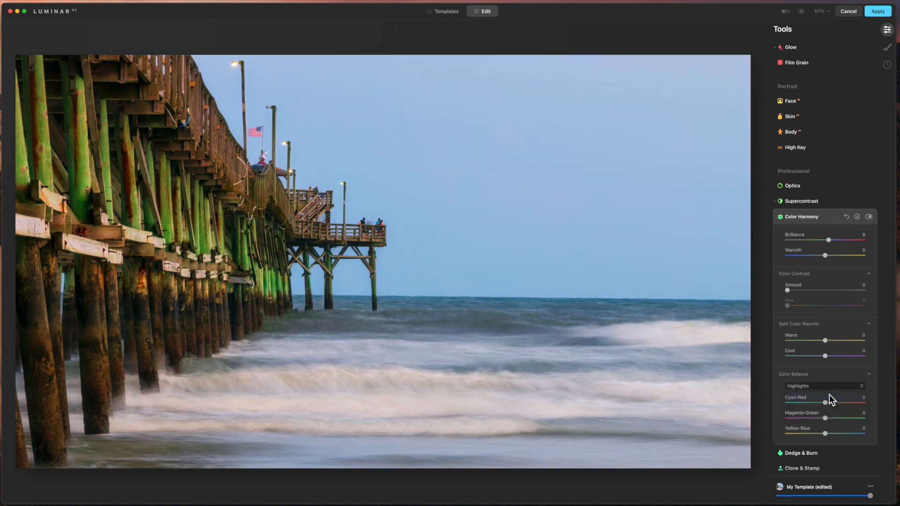
mouse_move(825, 433)
left_mouse_down()
mouse_move(851, 433)
mouse_move(831, 434)
left_mouse_up()
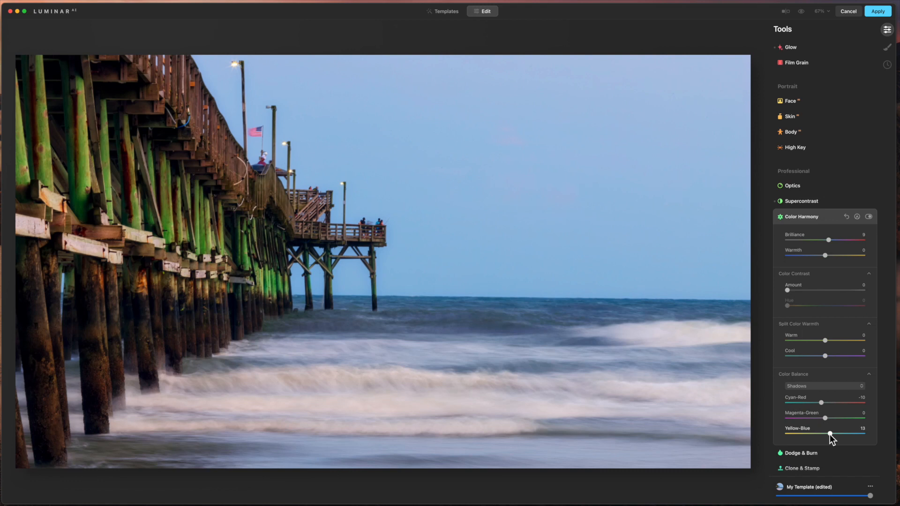
Set the Highlights Yellow-Blue to -45 in Color Balance
left_click(862, 386)
left_click(813, 412)
mouse_move(814, 433)
left_mouse_down()
mouse_move(797, 433)
mouse_move(809, 433)
left_mouse_up()
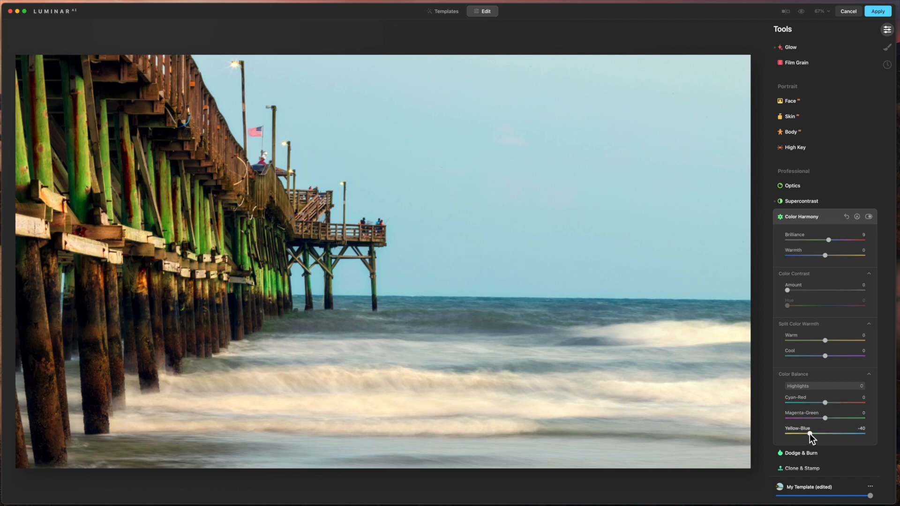
left_click_drag(808, 434, 807, 434)
left_click(861, 385)
left_click(862, 385)
Compare the photo with Color Harmony off and on, and leave the tool enabled
left_click(869, 216)
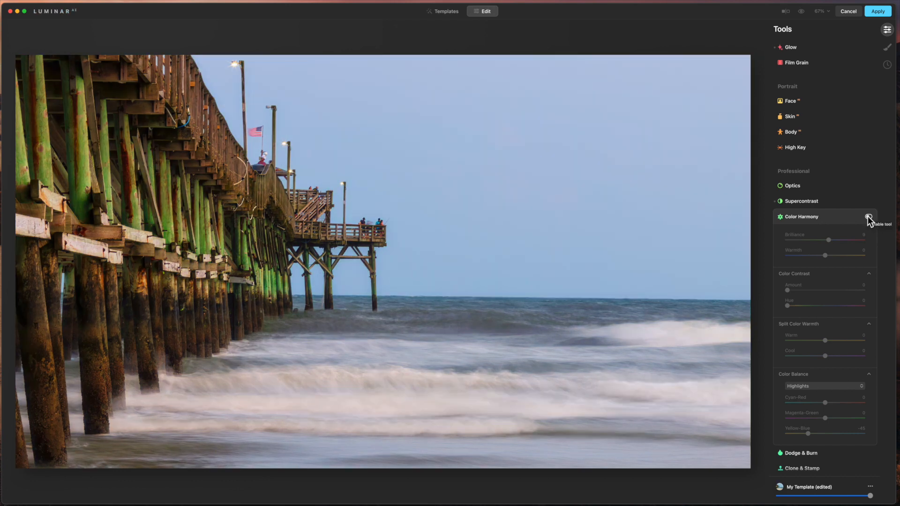
left_click(868, 217)
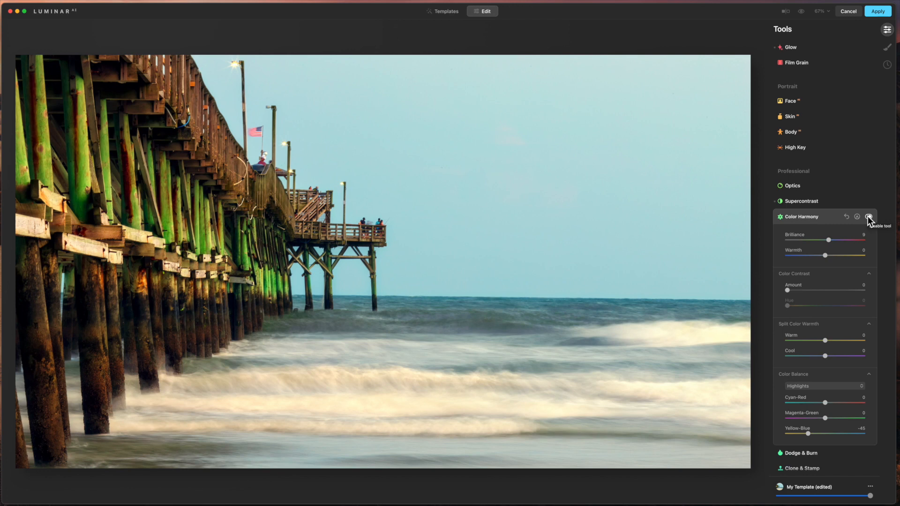
left_click(869, 216)
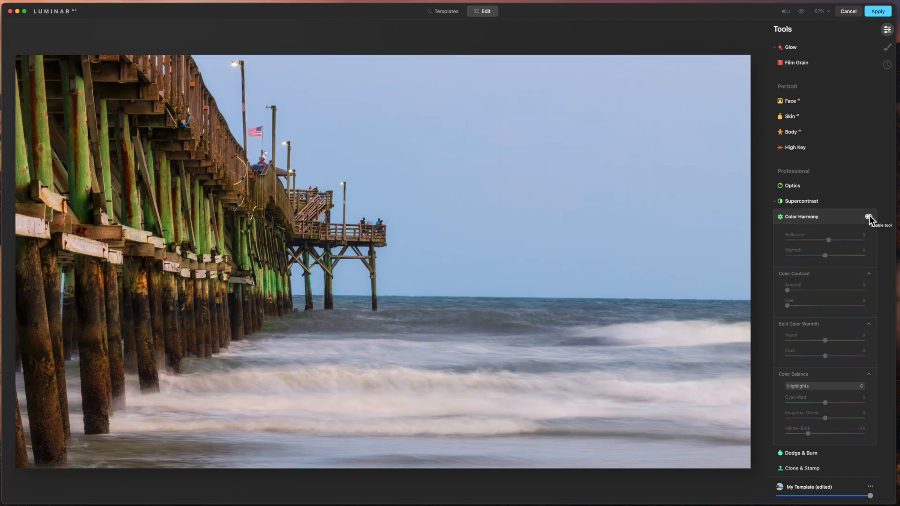
left_click(869, 216)
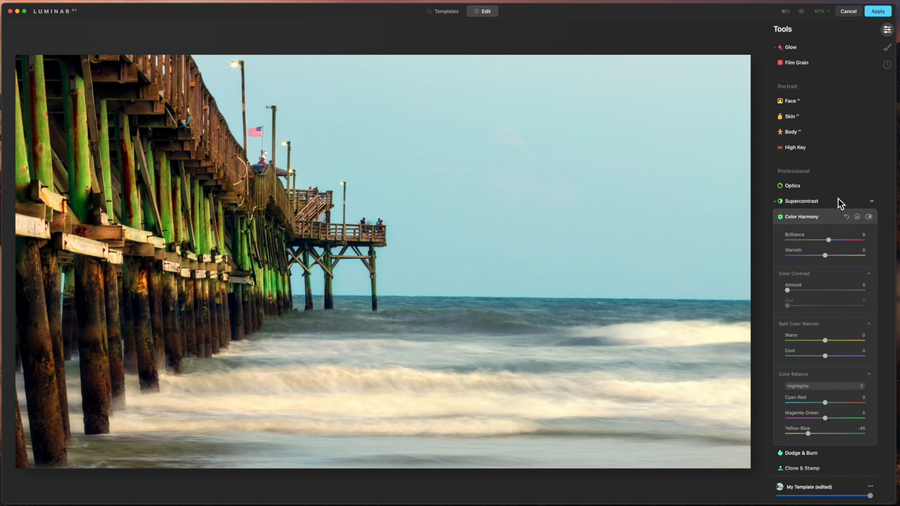
Set the Light tool's Exposure to 0.30 in the Essentials group and collapse the tool
scroll(838, 198, "up", 2)
scroll(838, 198, "up", 4)
scroll(838, 199, "down", 7)
scroll(858, 182, "up", 10)
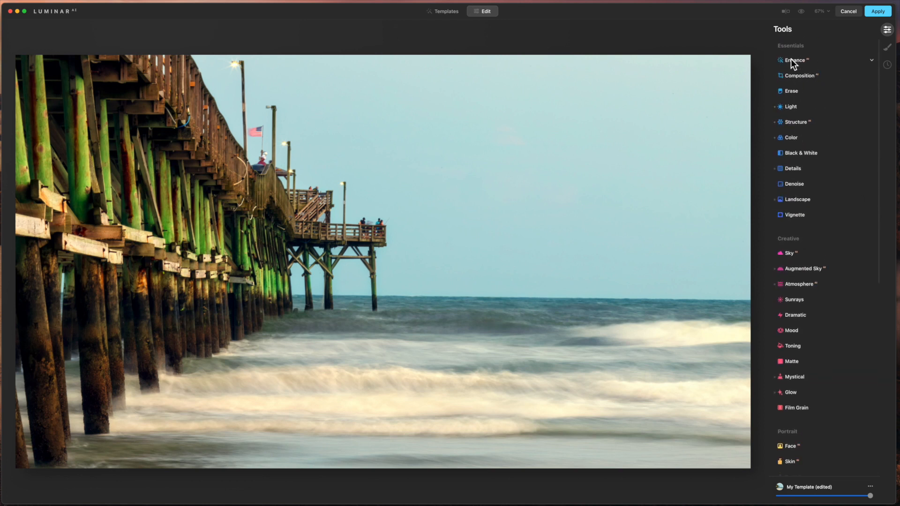
left_click(793, 108)
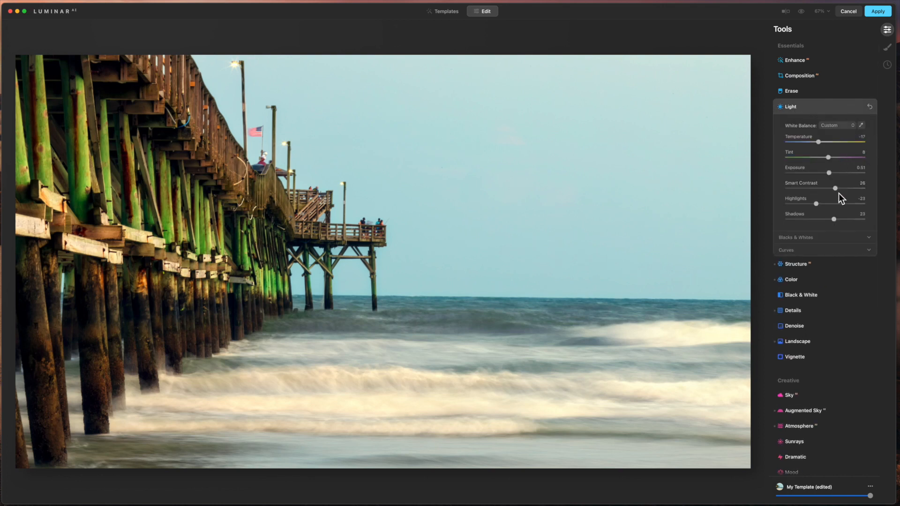
left_click_drag(828, 173, 828, 173)
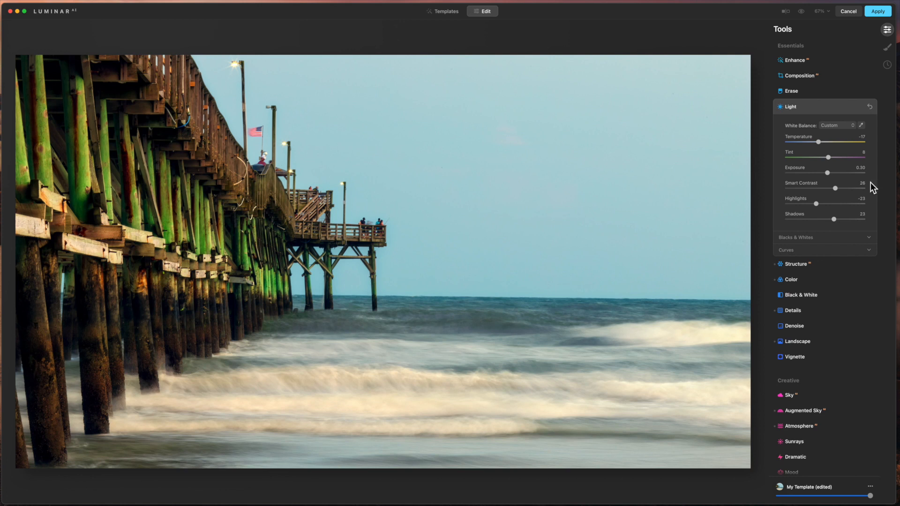
left_click(819, 104)
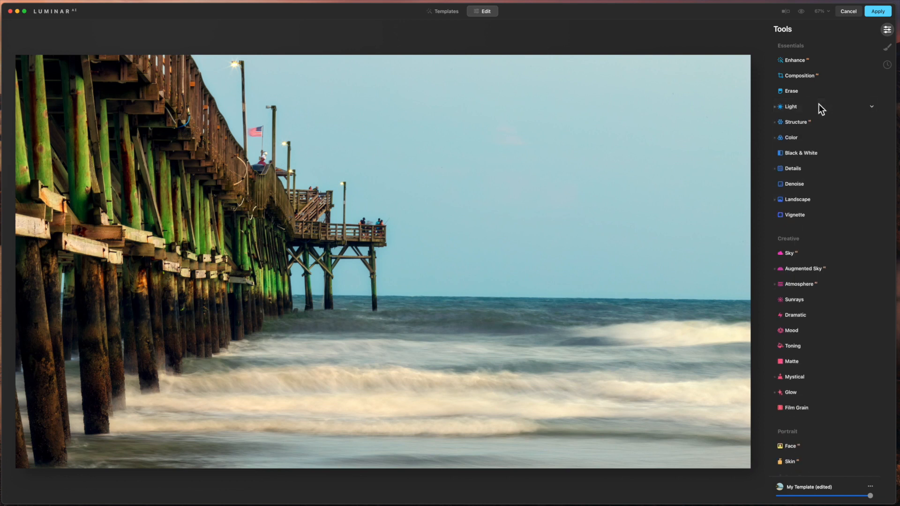
Compare the original photo with the edited version and return to the edited view
scroll(825, 118, "down", 1)
left_click(801, 12)
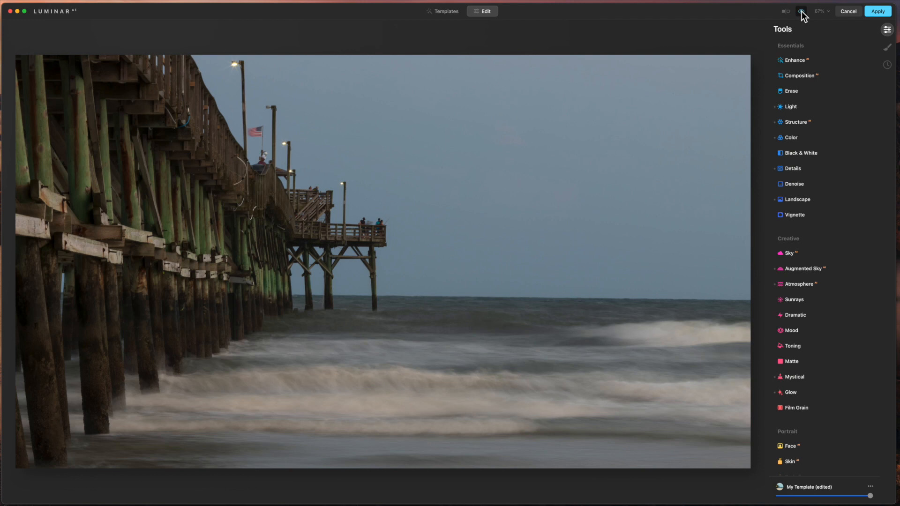
left_click(801, 12)
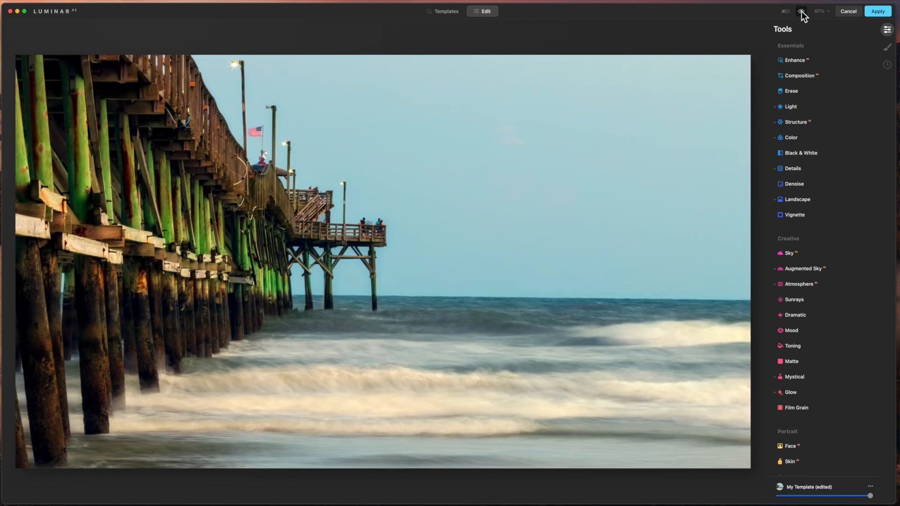